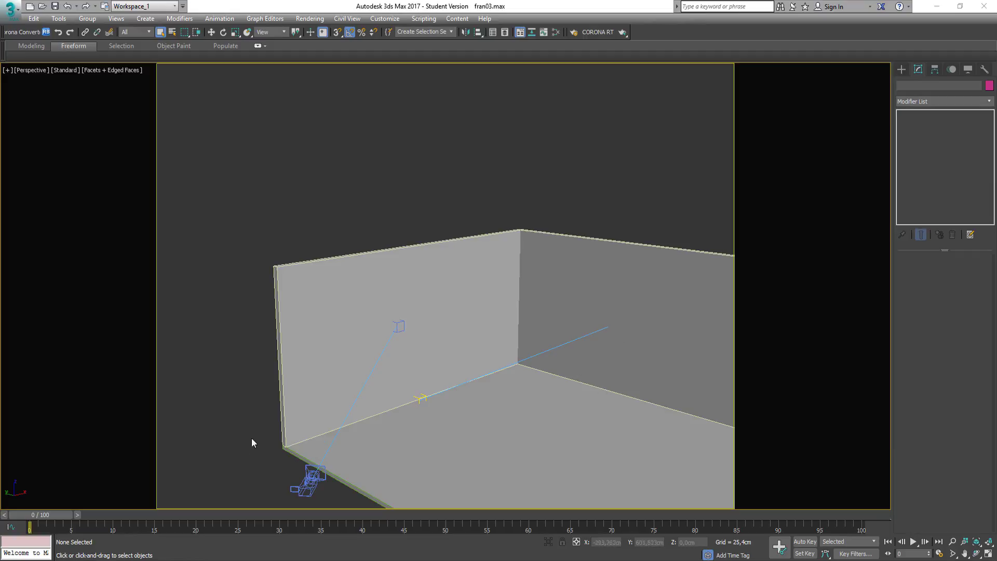
Check the 3ds Max 2017 Plugins folder for the MultiTexture_max2017_64.dlt file and return to the room scene.
{"action": "mouse_move", "coordinate": [61, 555]}
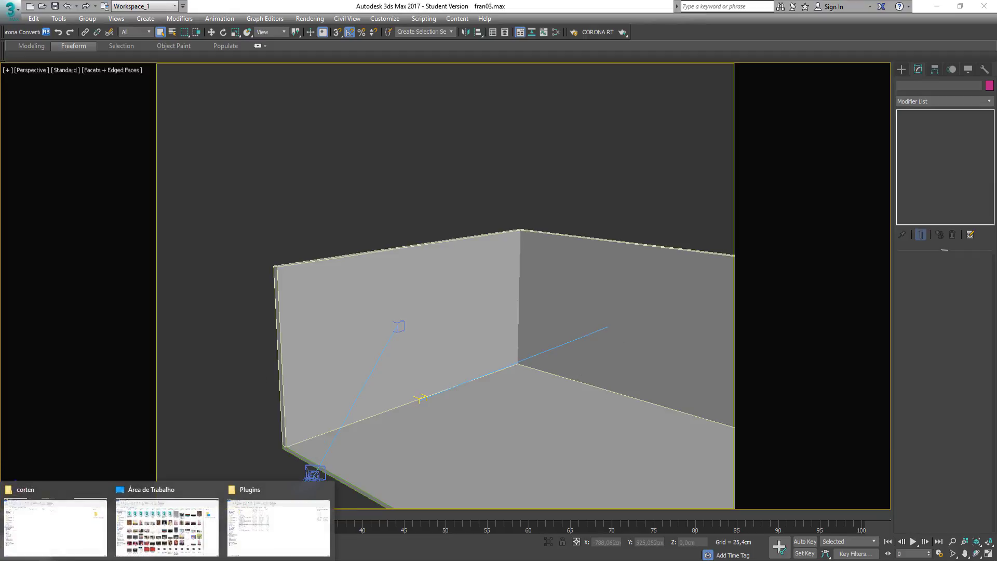
{"action": "left_click", "coordinate": [261, 535]}
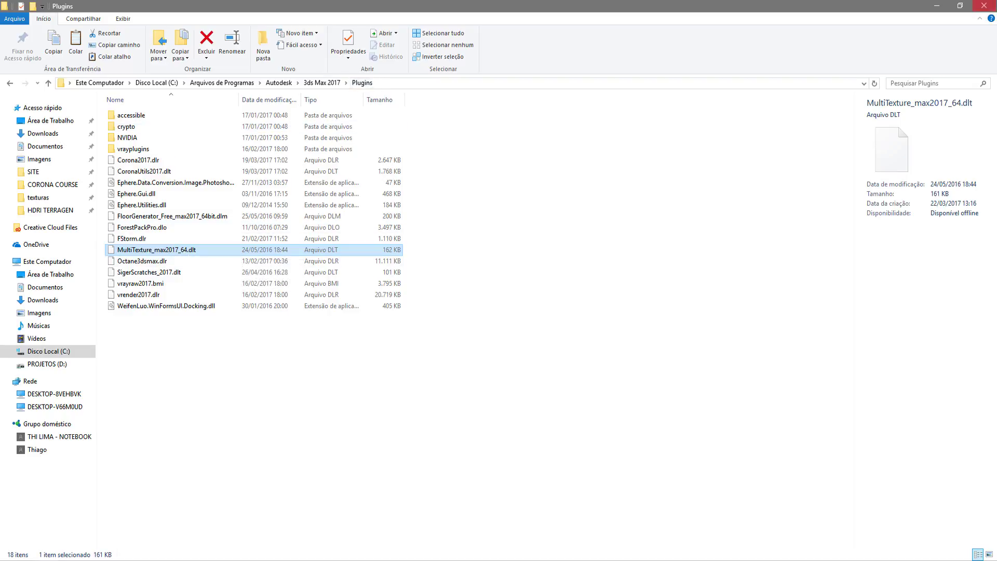
{"action": "left_click", "coordinate": [937, 6]}
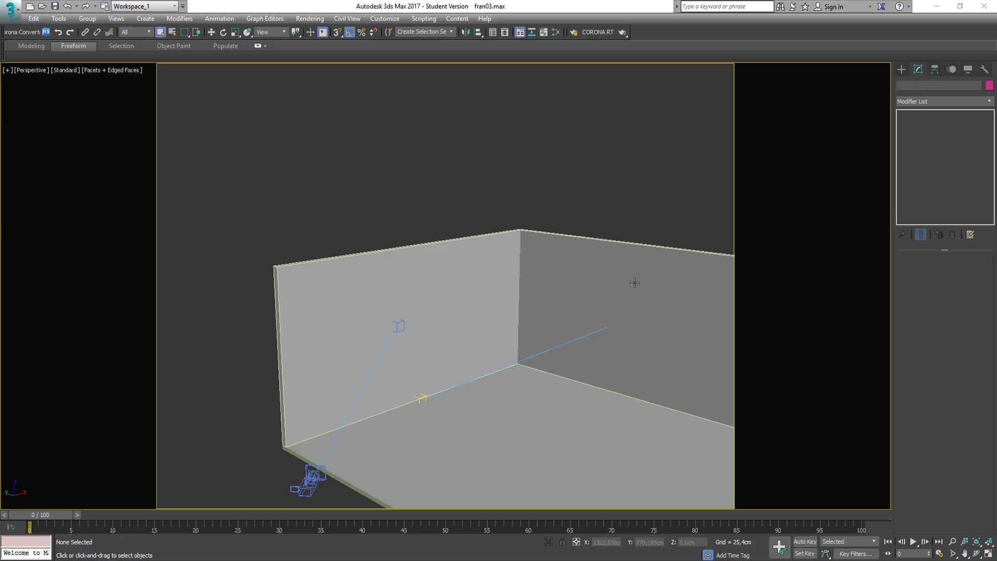
Prepare a standard Plane primitive with AutoGrid enabled and turn on 3D snapping to vertices.
{"action": "left_click", "coordinate": [428, 280]}
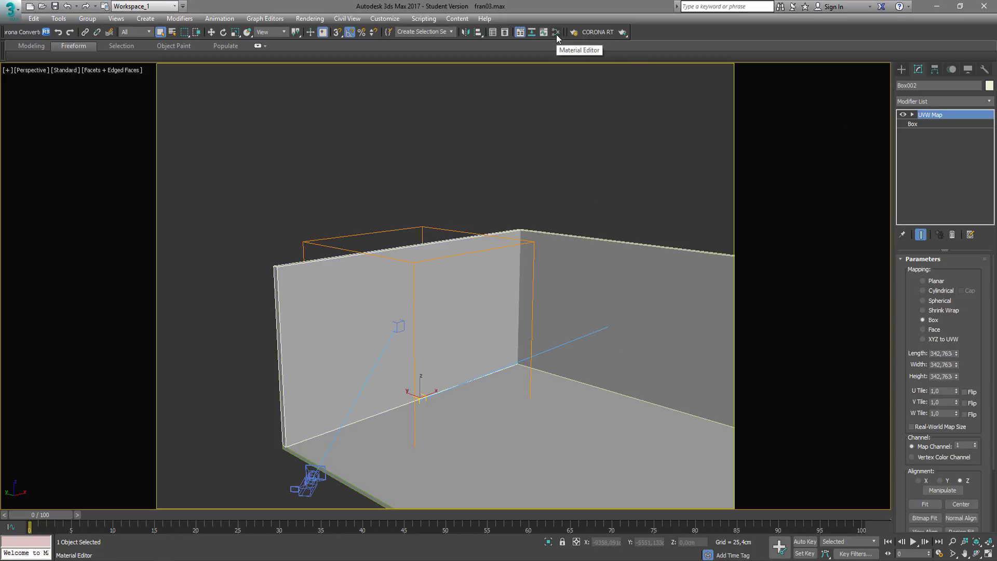
{"action": "left_click", "coordinate": [901, 70]}
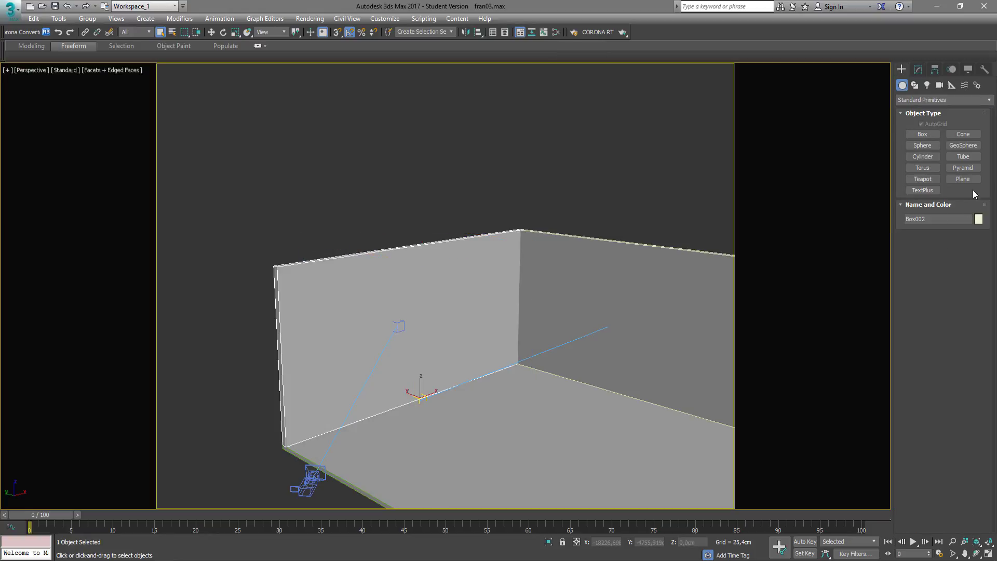
{"action": "left_click", "coordinate": [964, 179]}
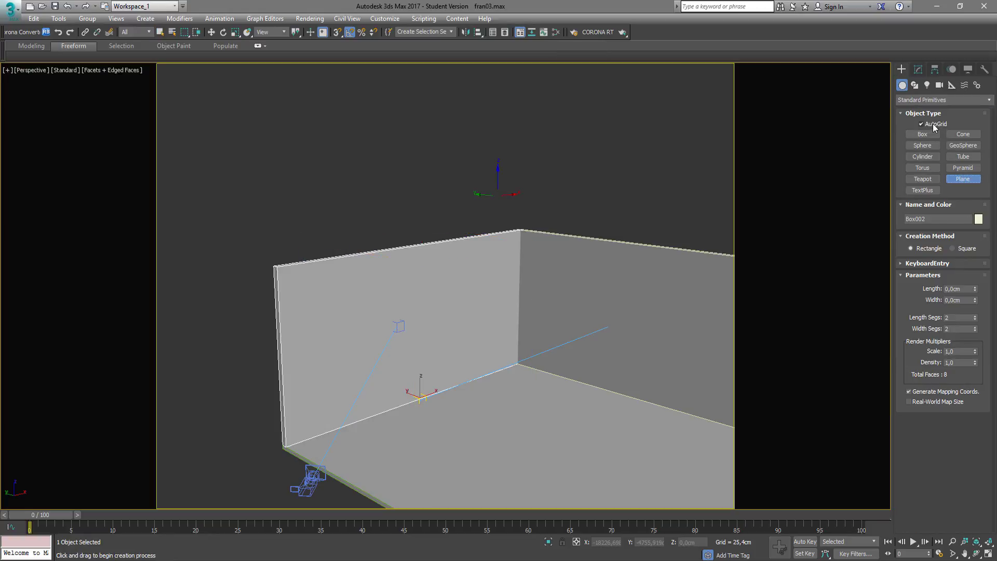
{"action": "right_click", "coordinate": [349, 34]}
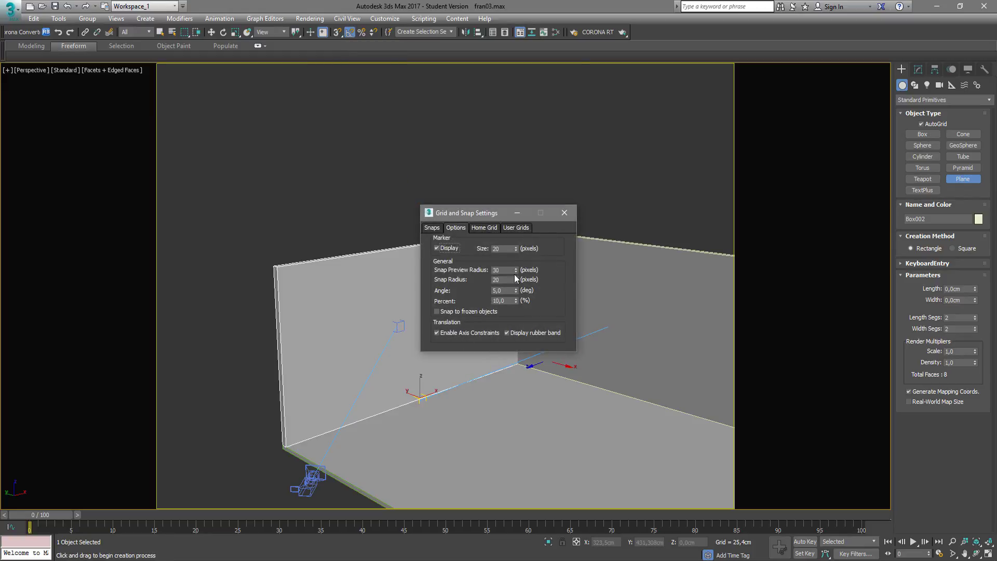
{"action": "left_click", "coordinate": [433, 227]}
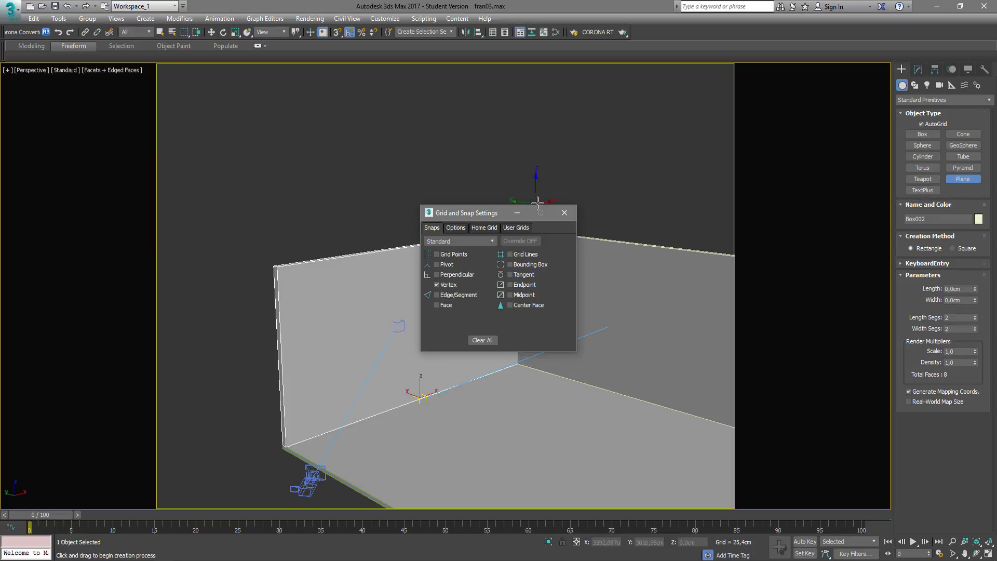
{"action": "left_click", "coordinate": [564, 213]}
{"action": "key", "text": "s"}
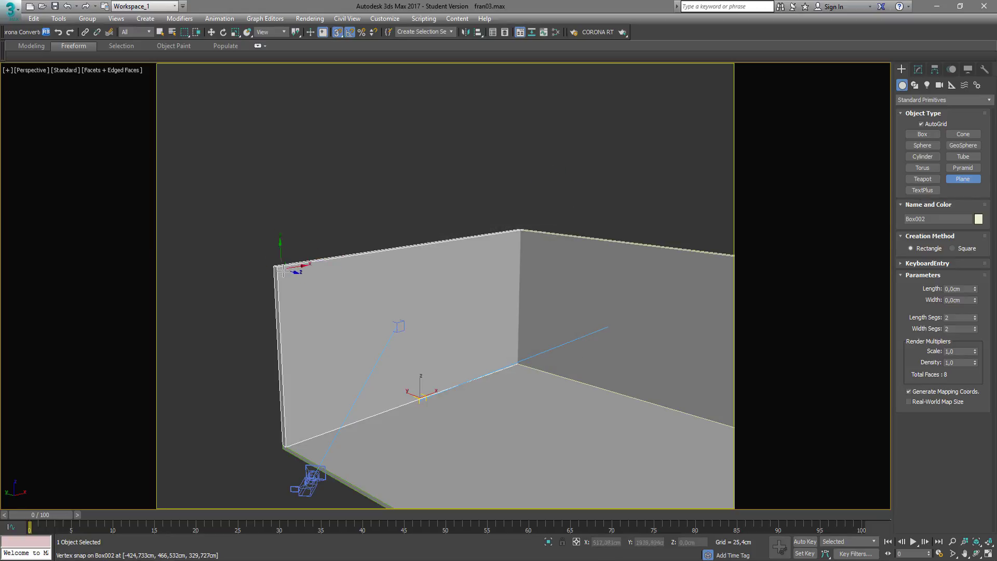
{"action": "key", "text": "s"}
{"action": "key", "text": "s"}
{"action": "key", "text": "s"}
{"action": "key", "text": "s"}
Draw a plane about 687 by 330 cm over the inner face of the lit wall, from corner to opposite corner.
{"action": "left_click_drag", "start_coordinate": [279, 268], "coordinate": [299, 300]}
{"action": "key", "text": "ctrl+z"}
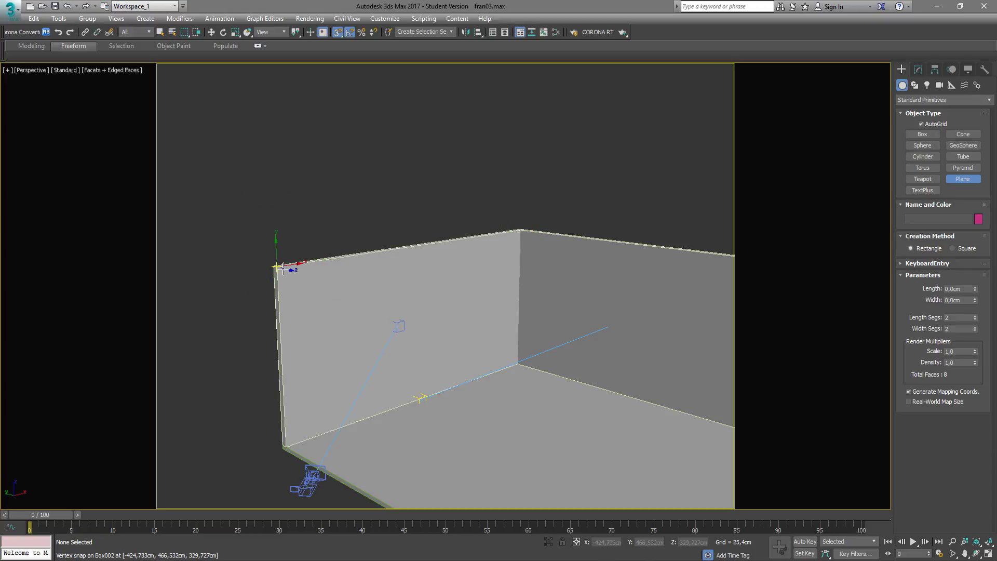
{"action": "left_click_drag", "start_coordinate": [277, 268], "coordinate": [517, 363]}
{"action": "key", "text": "s"}
{"action": "right_click", "coordinate": [572, 215]}
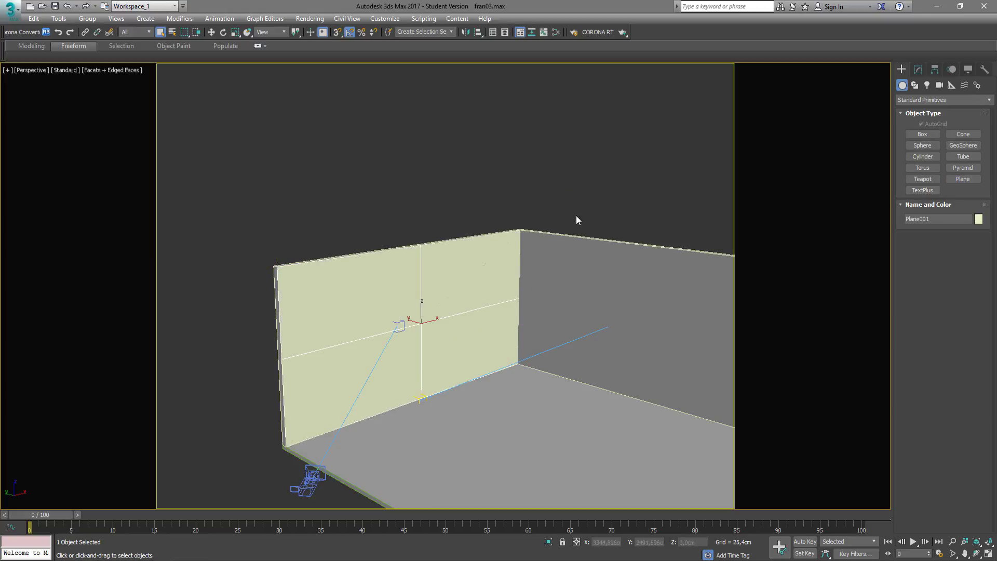
Add a FloorGenerator modifier to the wall plane and set the board length spread to 0.5.
{"action": "left_click", "coordinate": [918, 70]}
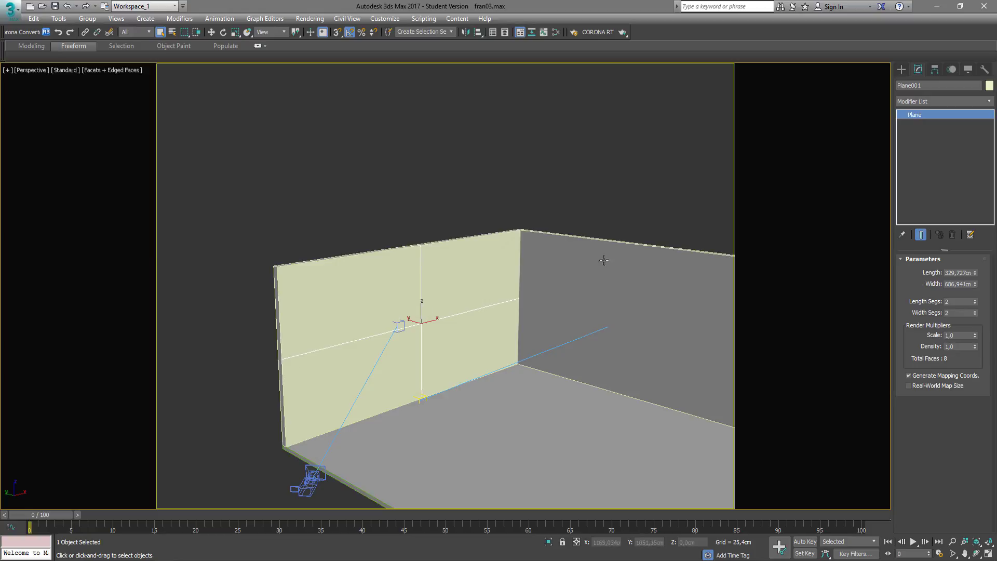
{"action": "left_click", "coordinate": [969, 102]}
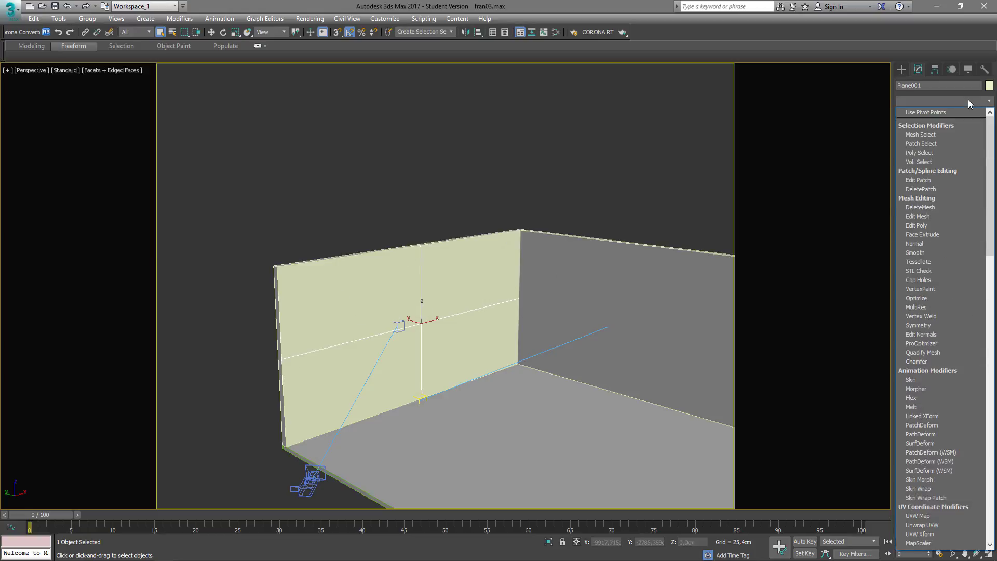
{"action": "type", "text": "flo"}
{"action": "key", "text": "Return"}
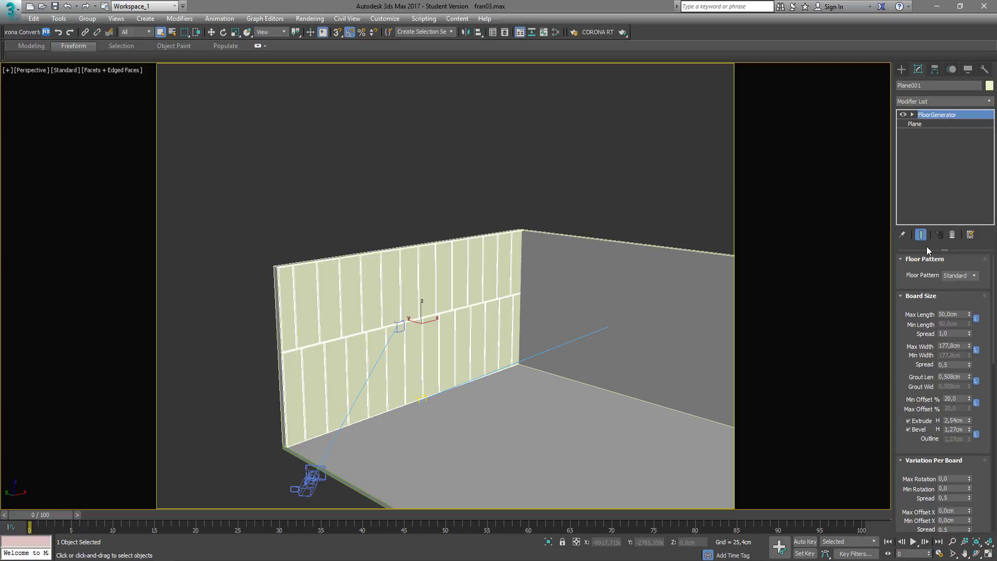
{"action": "double_click", "coordinate": [950, 334]}
{"action": "left_click", "coordinate": [954, 314]}
Examine the square stone texture in the Slate Material Editor as a reference for the board shape.
{"action": "left_click", "coordinate": [558, 32]}
{"action": "scroll", "coordinate": [627, 211], "scroll_direction": "up", "scroll_amount": 5}
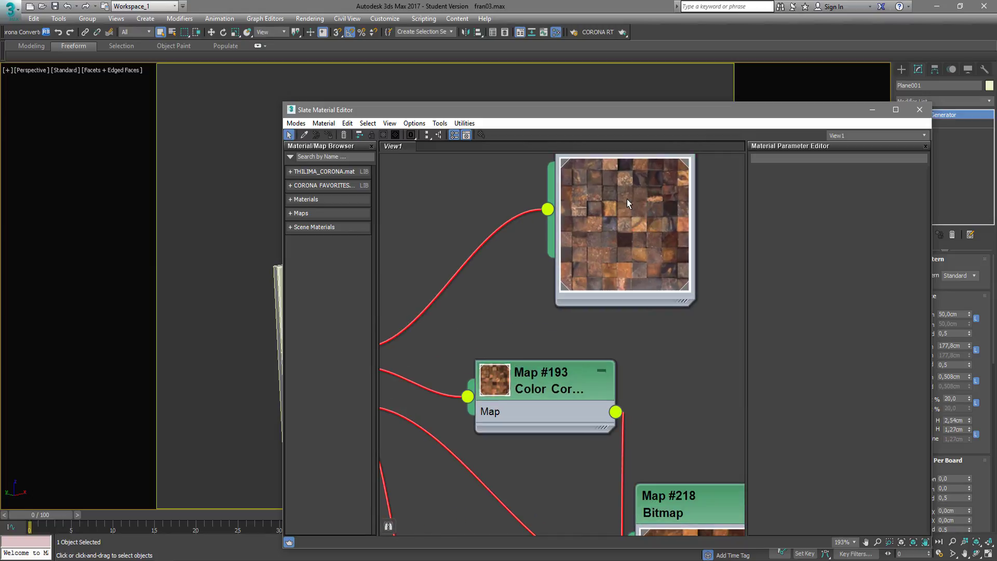
{"action": "left_click", "coordinate": [872, 109]}
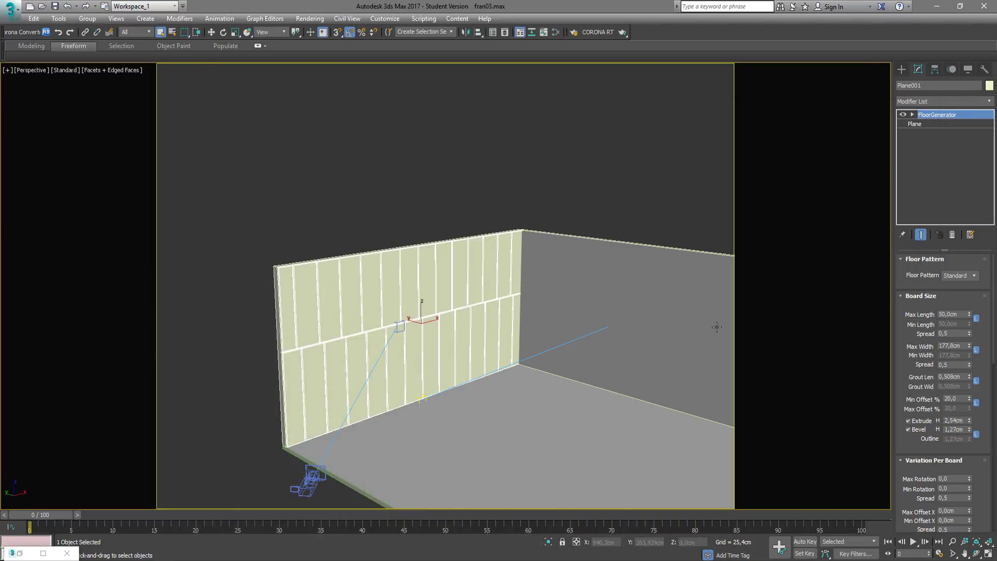
Set the boards' maximum length and maximum width to 30 cm.
{"action": "left_click", "coordinate": [961, 316]}
{"action": "type", "text": "30"}
{"action": "key", "text": "Tab"}
{"action": "key", "text": "Tab"}
{"action": "type", "text": "30"}
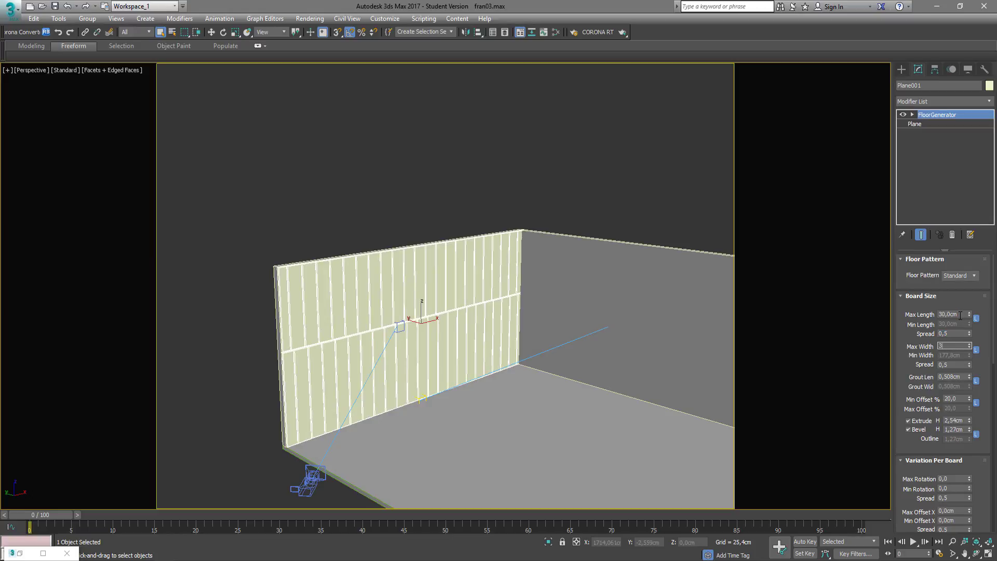
{"action": "key", "text": "Tab"}
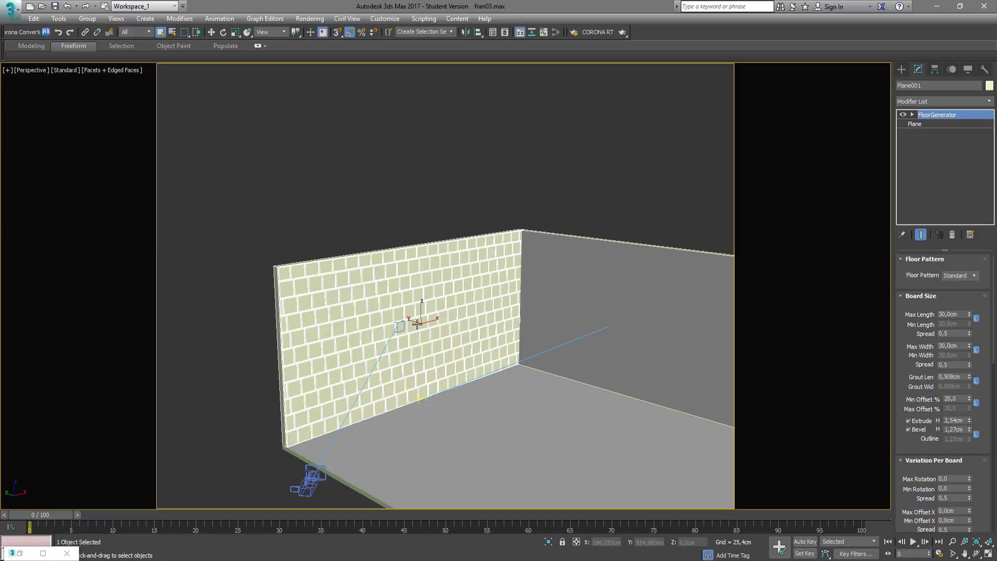
Set the boards' minimum offset to 0 % so the rows line up in a regular grid.
{"action": "middle_click_drag", "start_coordinate": [415, 324], "coordinate": [372, 309], "text": "alt"}
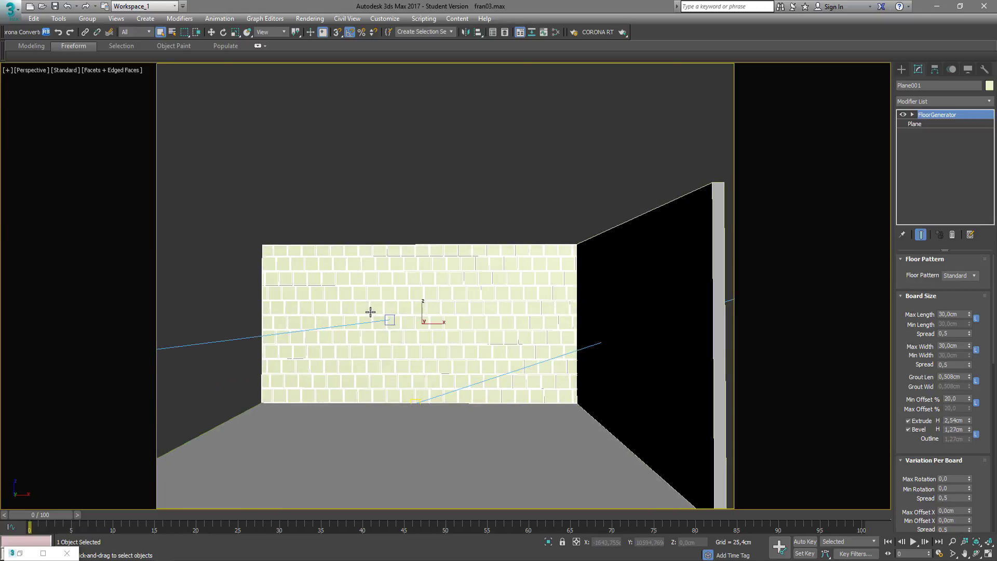
{"action": "right_click", "coordinate": [970, 399]}
{"action": "middle_click_drag", "start_coordinate": [253, 309], "coordinate": [487, 359], "text": "alt"}
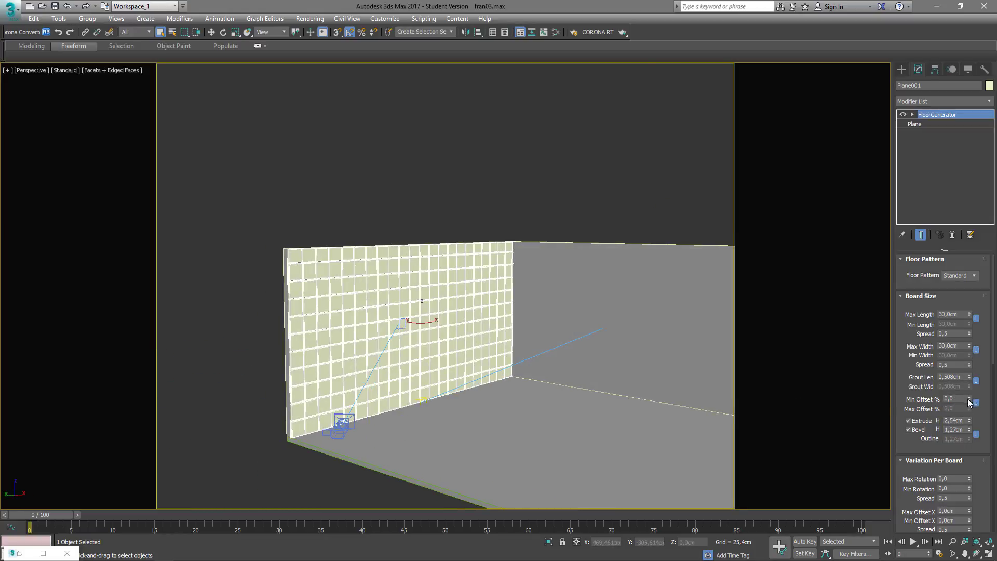
{"action": "double_click", "coordinate": [950, 399]}
Keep board extrusion on and reduce the extrude height to 0.635 cm and the bevel height to 0.381 cm.
{"action": "scroll", "coordinate": [377, 318], "scroll_direction": "up", "scroll_amount": 5}
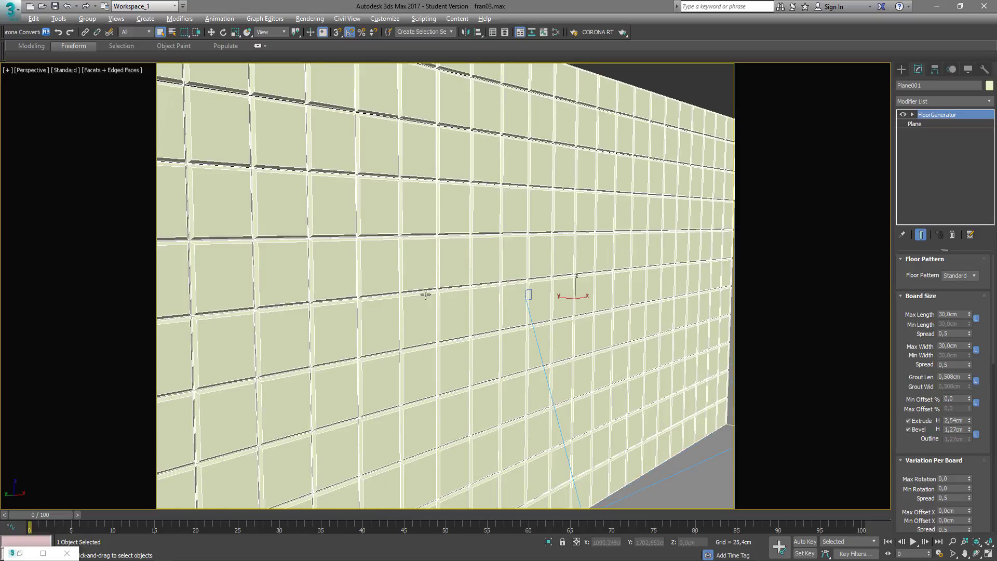
{"action": "scroll", "coordinate": [426, 295], "scroll_direction": "down", "scroll_amount": 4}
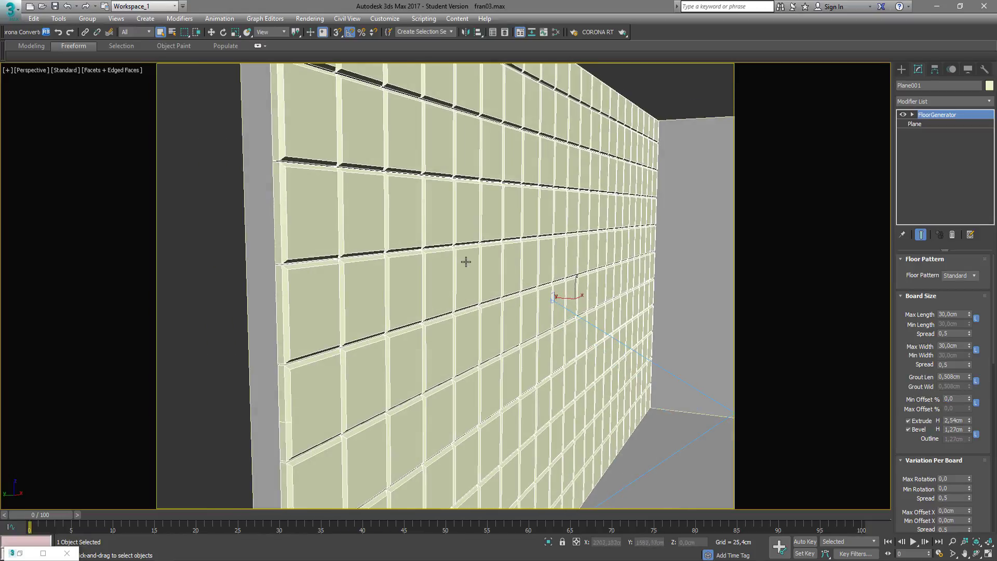
{"action": "scroll", "coordinate": [466, 262], "scroll_direction": "up", "scroll_amount": 4}
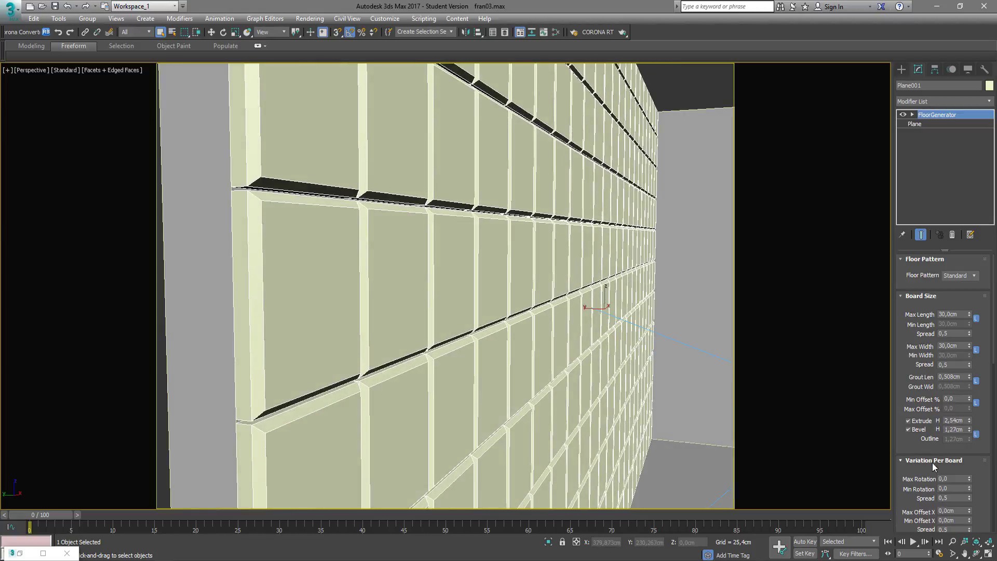
{"action": "left_click", "coordinate": [920, 421]}
{"action": "left_click", "coordinate": [921, 421]}
{"action": "left_click", "coordinate": [921, 421]}
{"action": "left_click", "coordinate": [921, 421]}
{"action": "left_click", "coordinate": [921, 421]}
{"action": "left_click", "coordinate": [921, 422]}
{"action": "left_click_drag", "start_coordinate": [969, 421], "coordinate": [960, 449]}
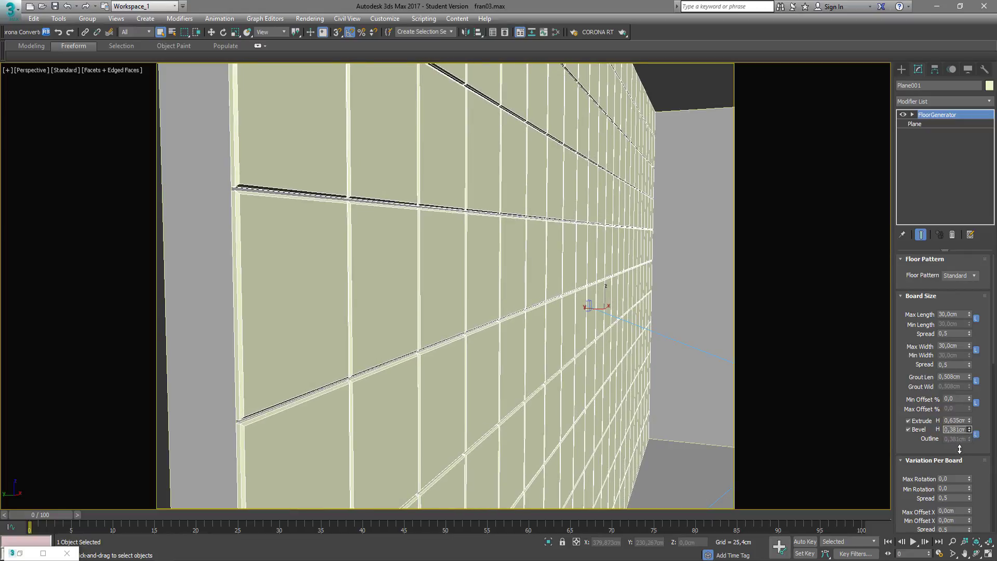
Turn off the boards' bevel and look through the per-board variation, general and UV settings.
{"action": "scroll", "coordinate": [925, 384], "scroll_direction": "down", "scroll_amount": 4}
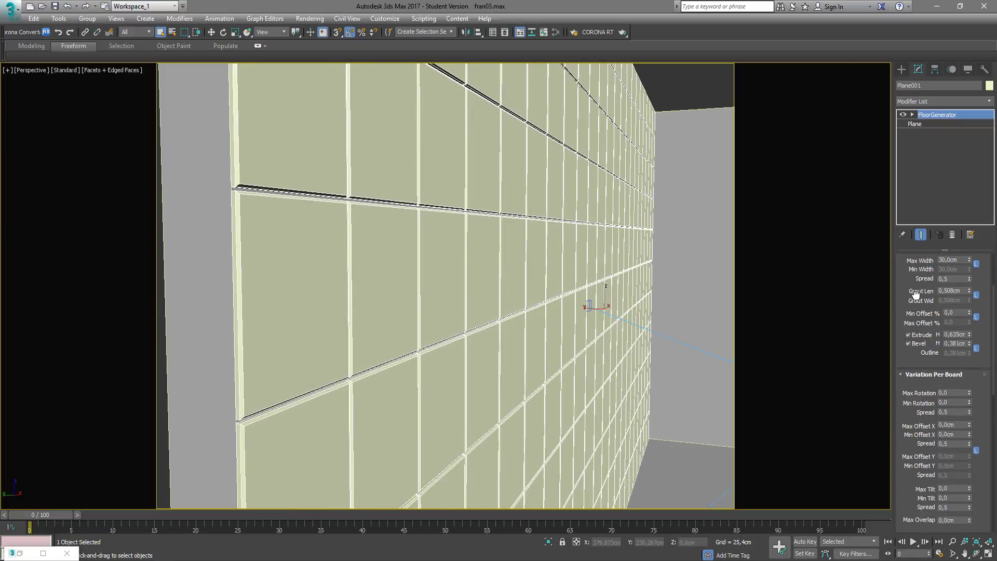
{"action": "left_click", "coordinate": [914, 346]}
{"action": "scroll", "coordinate": [920, 358], "scroll_direction": "down", "scroll_amount": 3}
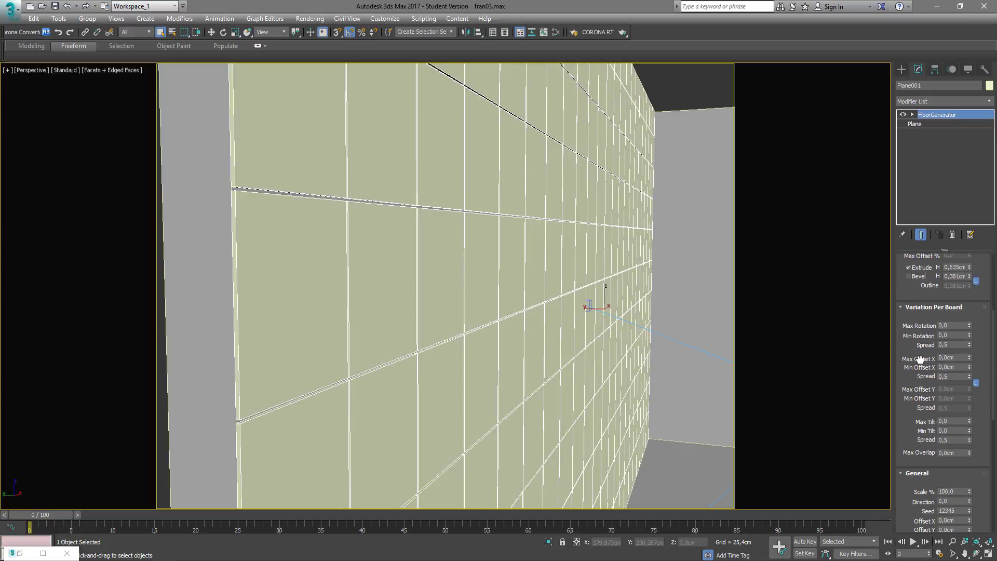
{"action": "scroll", "coordinate": [920, 358], "scroll_direction": "down", "scroll_amount": 4}
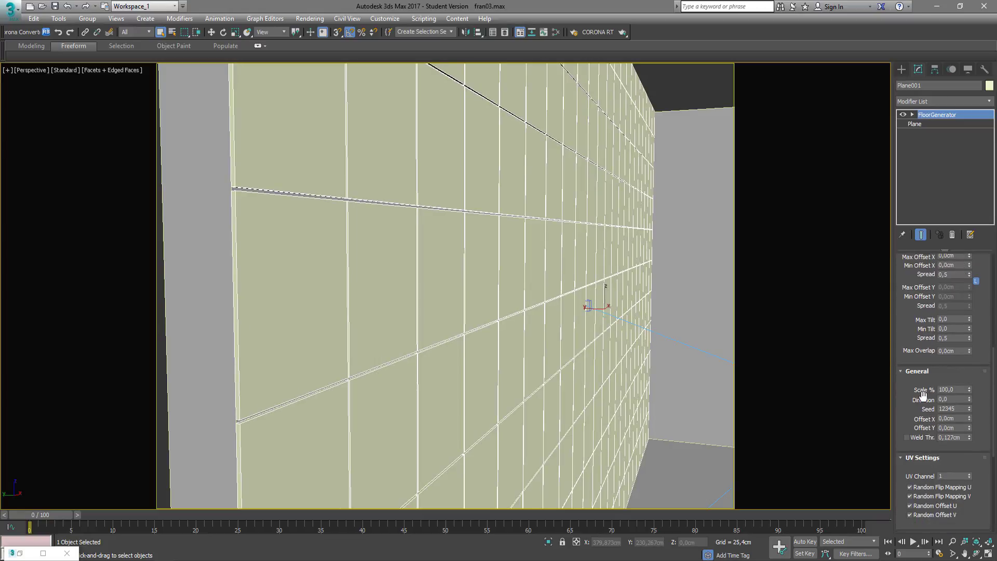
{"action": "scroll", "coordinate": [923, 395], "scroll_direction": "down", "scroll_amount": 8}
{"action": "scroll", "coordinate": [907, 452], "scroll_direction": "up", "scroll_amount": 11}
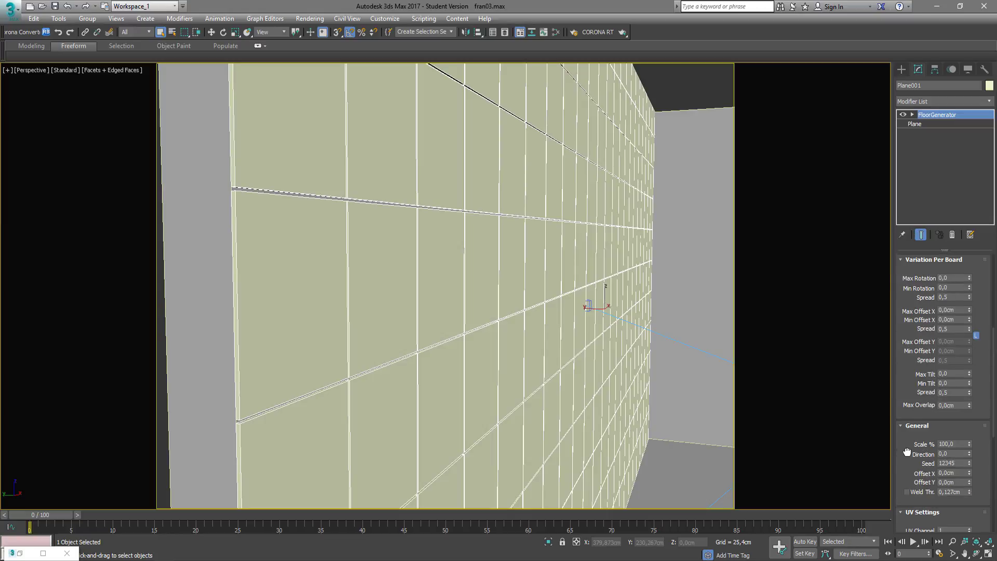
{"action": "scroll", "coordinate": [907, 452], "scroll_direction": "up", "scroll_amount": 7}
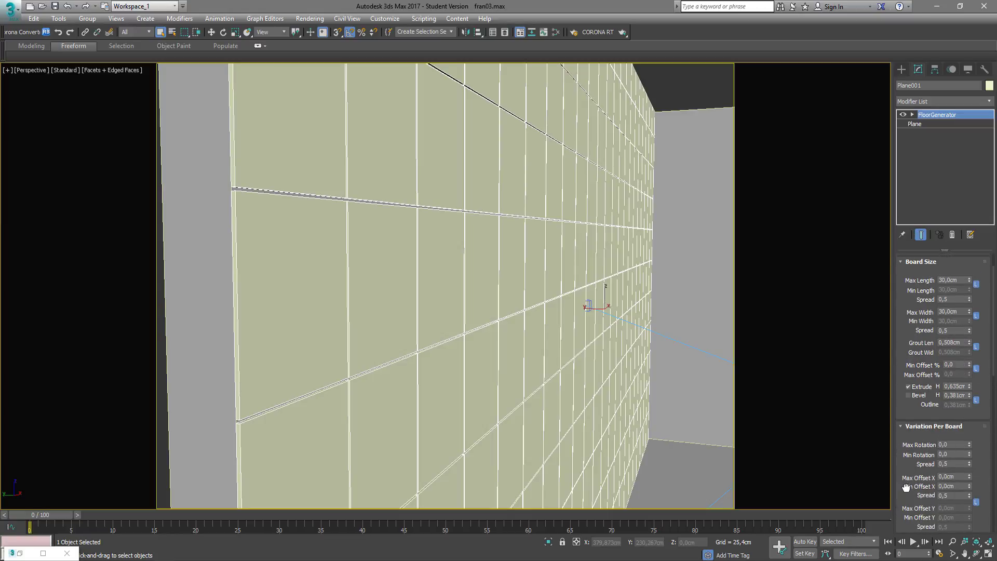
{"action": "scroll", "coordinate": [907, 487], "scroll_direction": "up", "scroll_amount": 2}
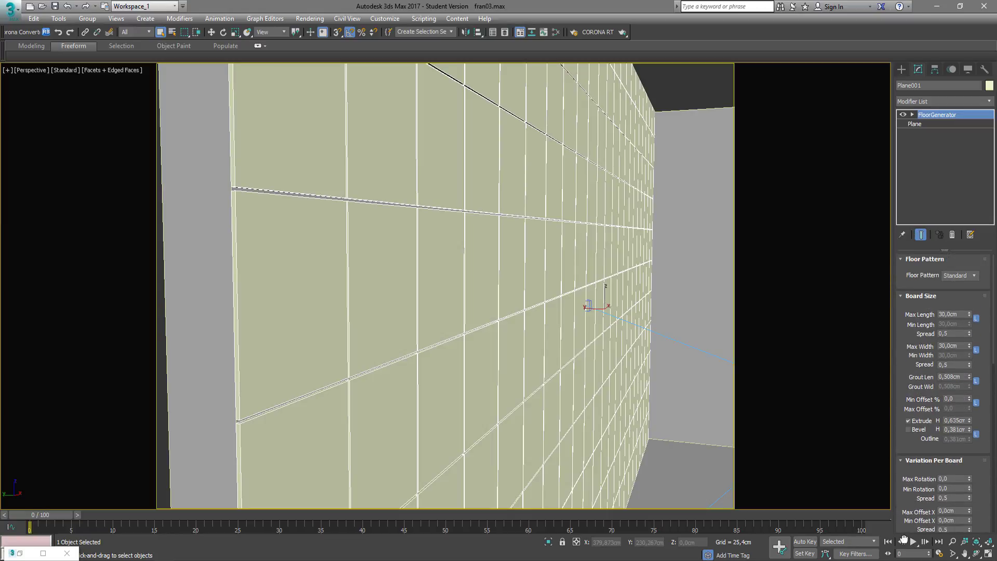
Narrow the grout between the boards to 0.051 cm.
{"action": "left_click", "coordinate": [952, 376]}
{"action": "left_click_drag", "start_coordinate": [970, 379], "coordinate": [962, 392]}
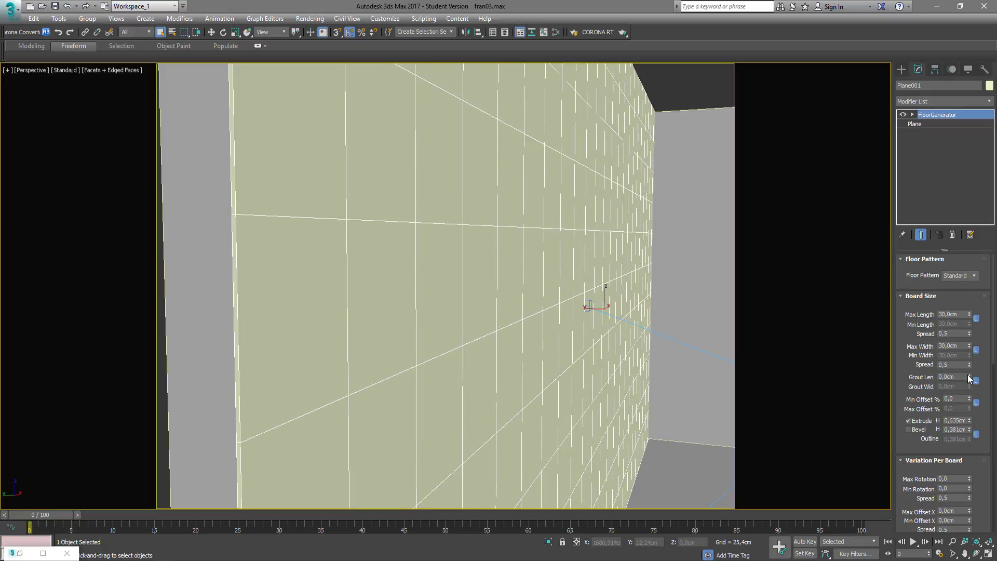
{"action": "left_click", "coordinate": [968, 376]}
{"action": "left_click", "coordinate": [969, 376]}
{"action": "left_click", "coordinate": [969, 376]}
{"action": "left_click", "coordinate": [968, 376]}
{"action": "left_click", "coordinate": [969, 375]}
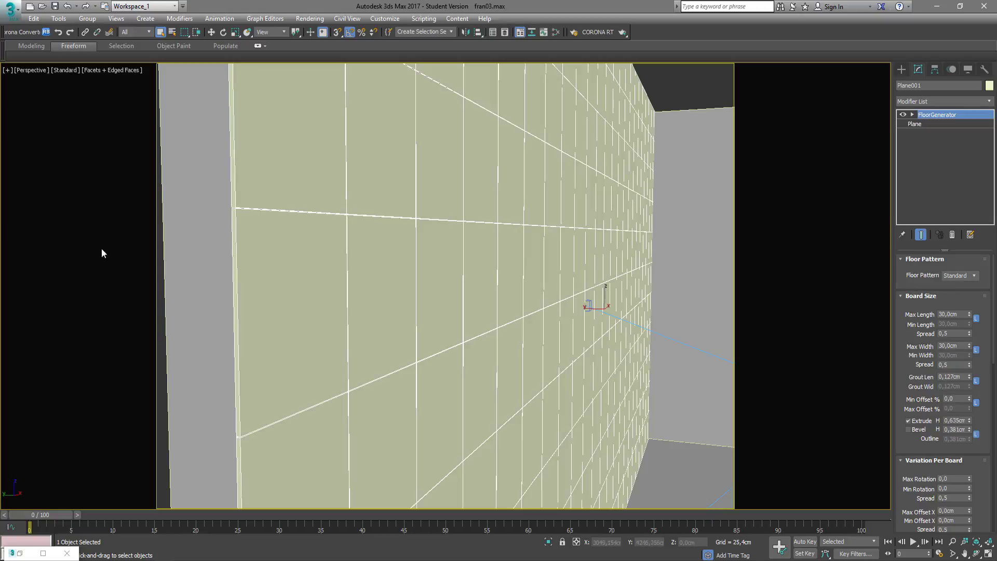
{"action": "scroll", "coordinate": [252, 211], "scroll_direction": "up", "scroll_amount": 4}
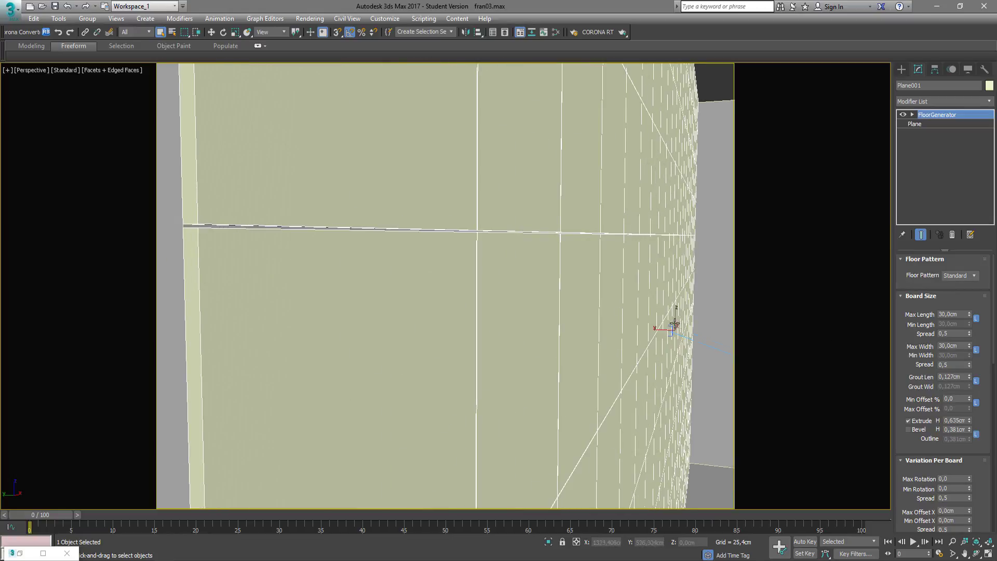
{"action": "scroll", "coordinate": [671, 325], "scroll_direction": "down", "scroll_amount": 5}
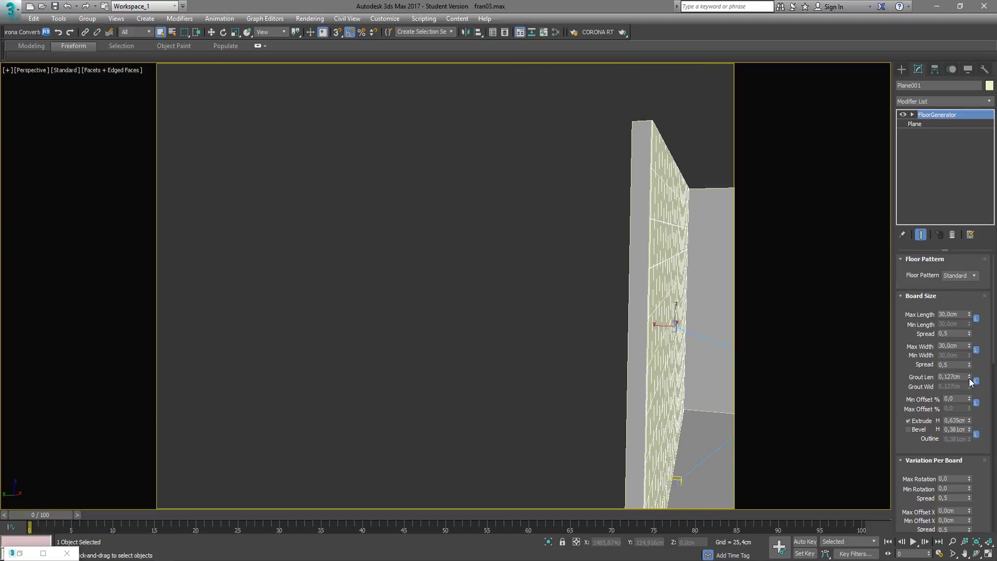
{"action": "left_click", "coordinate": [970, 379]}
{"action": "left_click", "coordinate": [970, 378]}
{"action": "middle_click_drag", "start_coordinate": [504, 321], "coordinate": [587, 311], "text": "alt"}
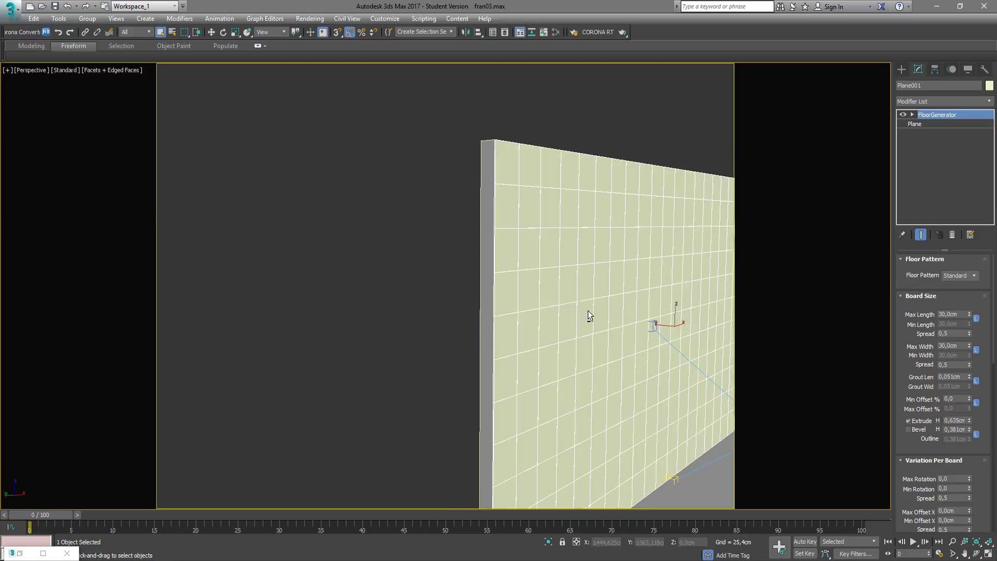
Examine the tile grid on the wall up close and from several angles, and review the remaining FloorGenerator settings.
{"action": "scroll", "coordinate": [520, 266], "scroll_direction": "up", "scroll_amount": 6}
{"action": "scroll", "coordinate": [525, 272], "scroll_direction": "up", "scroll_amount": 2}
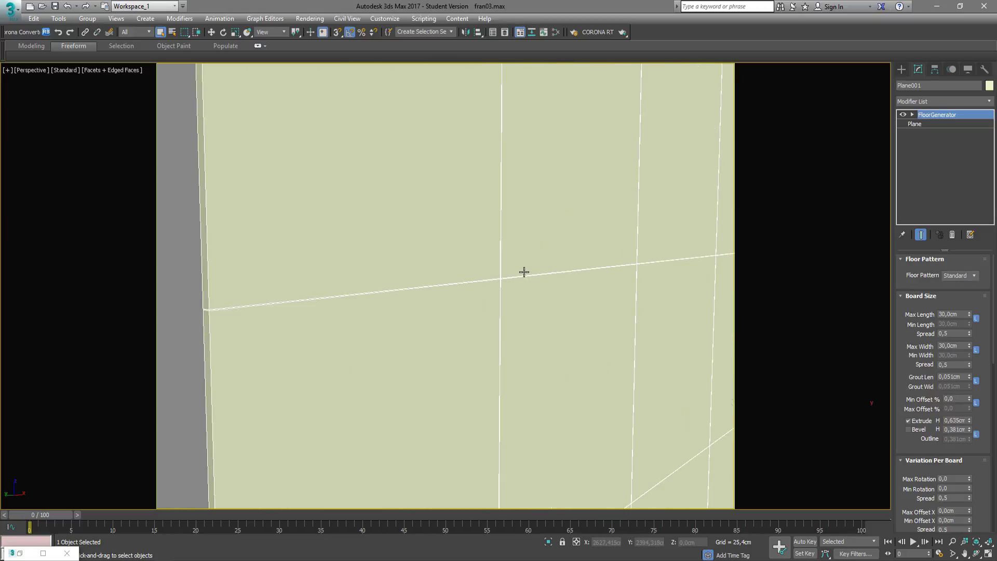
{"action": "scroll", "coordinate": [524, 272], "scroll_direction": "down", "scroll_amount": 3}
{"action": "middle_click_drag", "start_coordinate": [585, 270], "coordinate": [469, 203], "text": "alt"}
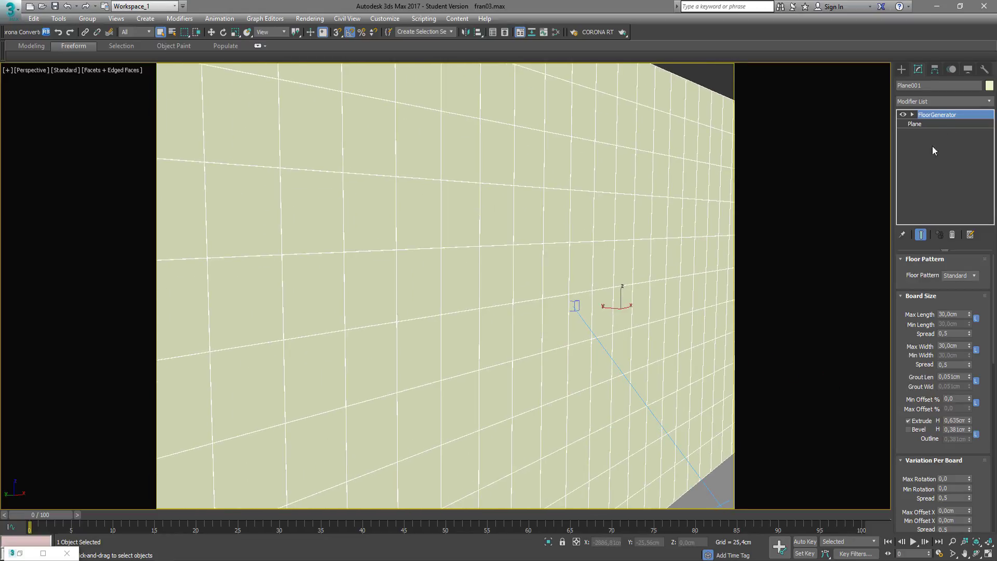
{"action": "scroll", "coordinate": [707, 300], "scroll_direction": "down", "scroll_amount": 5}
{"action": "middle_click_drag", "start_coordinate": [707, 300], "coordinate": [568, 292], "text": "alt"}
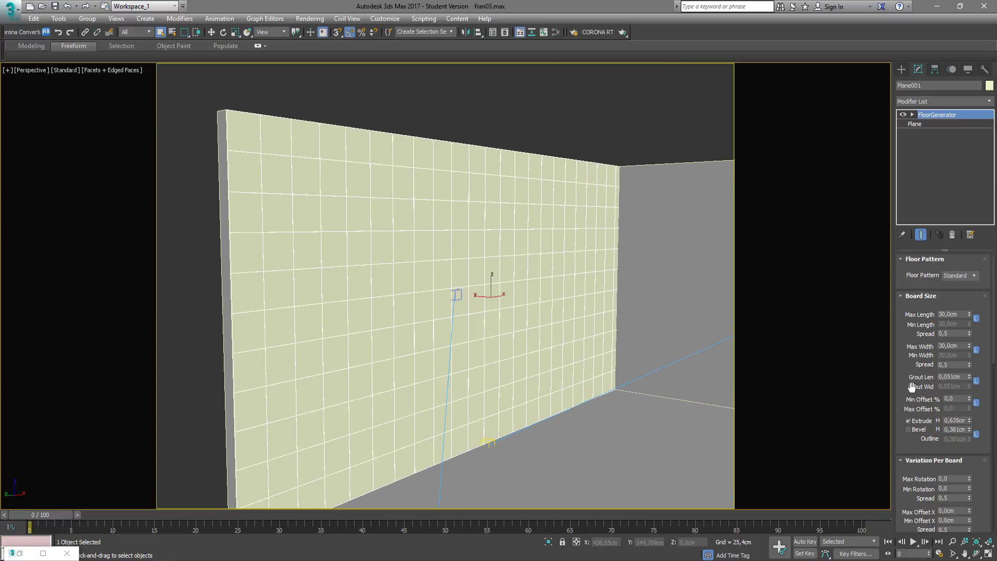
{"action": "scroll", "coordinate": [912, 387], "scroll_direction": "down", "scroll_amount": 10}
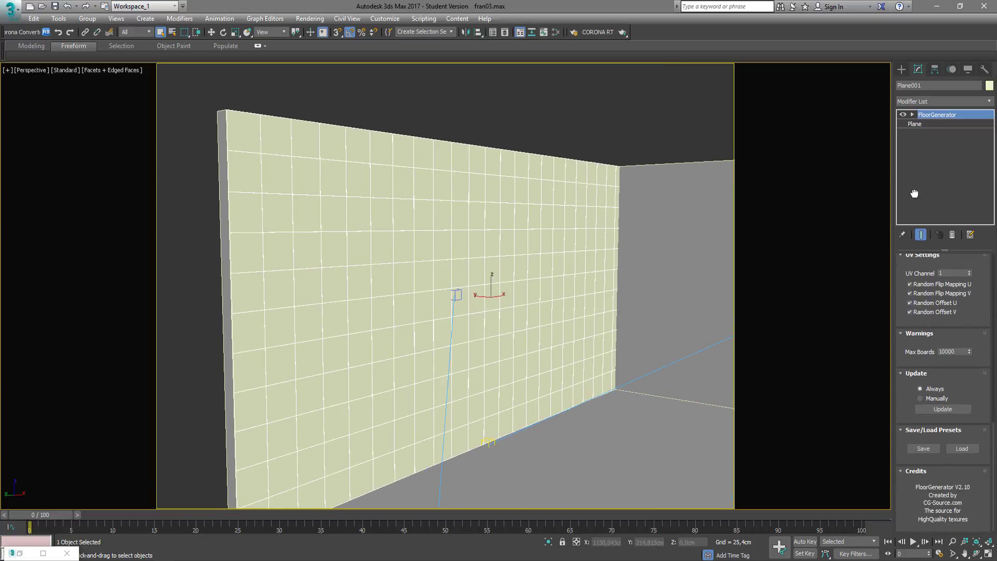
{"action": "scroll", "coordinate": [934, 367], "scroll_direction": "up", "scroll_amount": 2}
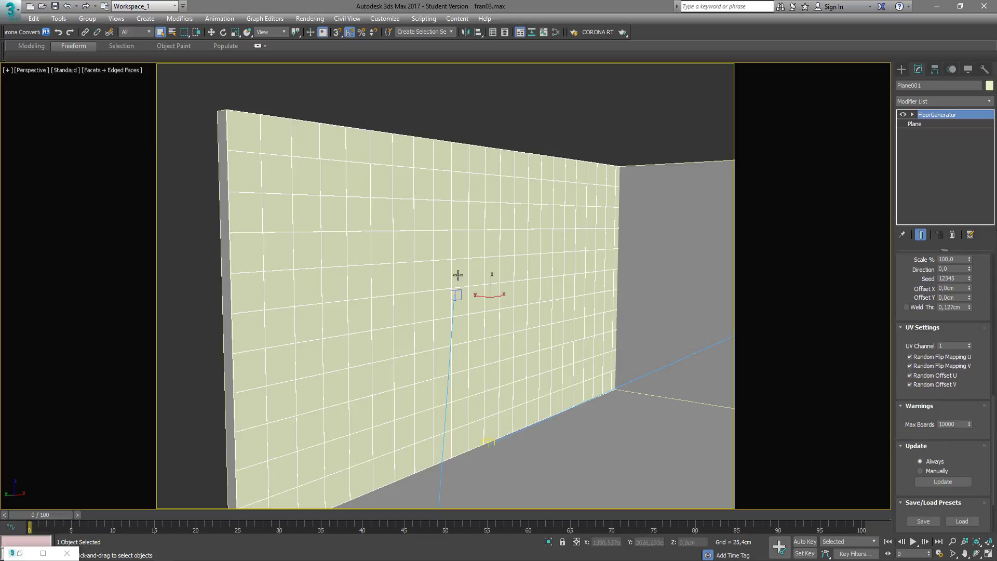
{"action": "middle_click_drag", "start_coordinate": [548, 301], "coordinate": [881, 319], "text": "alt"}
Increase the boards' extrude height to 1.651 cm and check the thicker tiles along the wall.
{"action": "scroll", "coordinate": [923, 281], "scroll_direction": "up", "scroll_amount": 8}
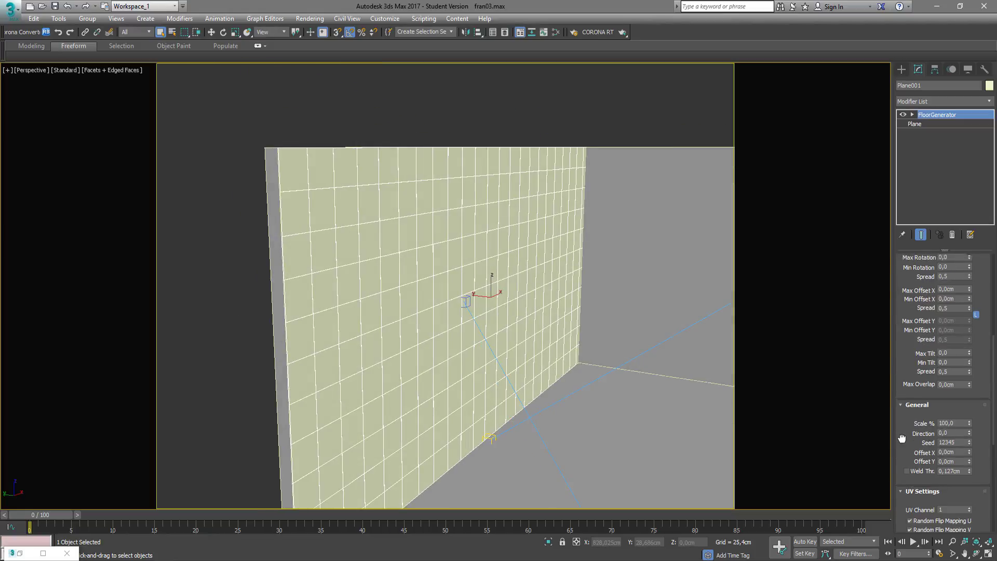
{"action": "scroll", "coordinate": [904, 414], "scroll_direction": "up", "scroll_amount": 1}
{"action": "left_click_drag", "start_coordinate": [969, 323], "coordinate": [978, 301]}
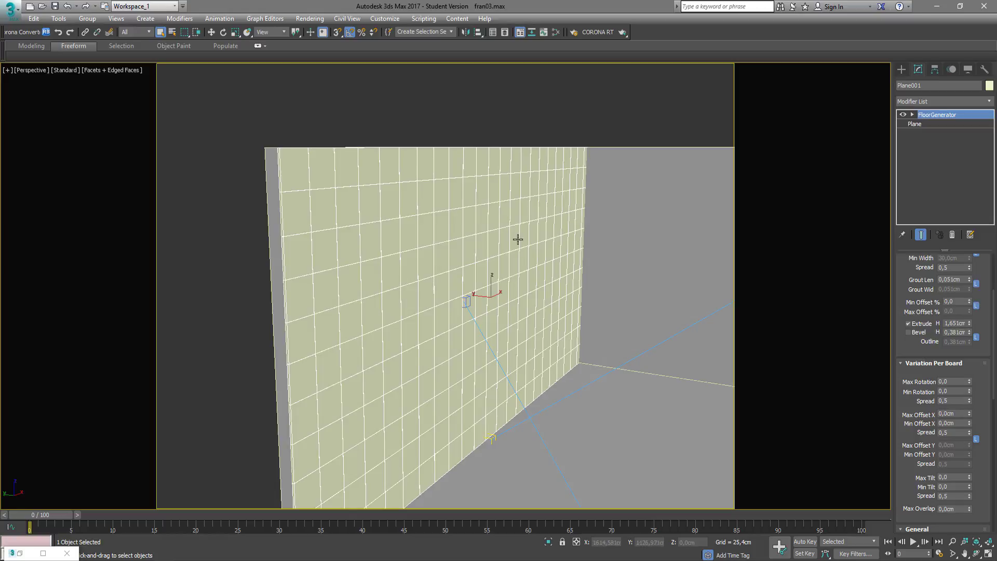
{"action": "middle_click_drag", "start_coordinate": [518, 239], "coordinate": [509, 264], "text": "alt"}
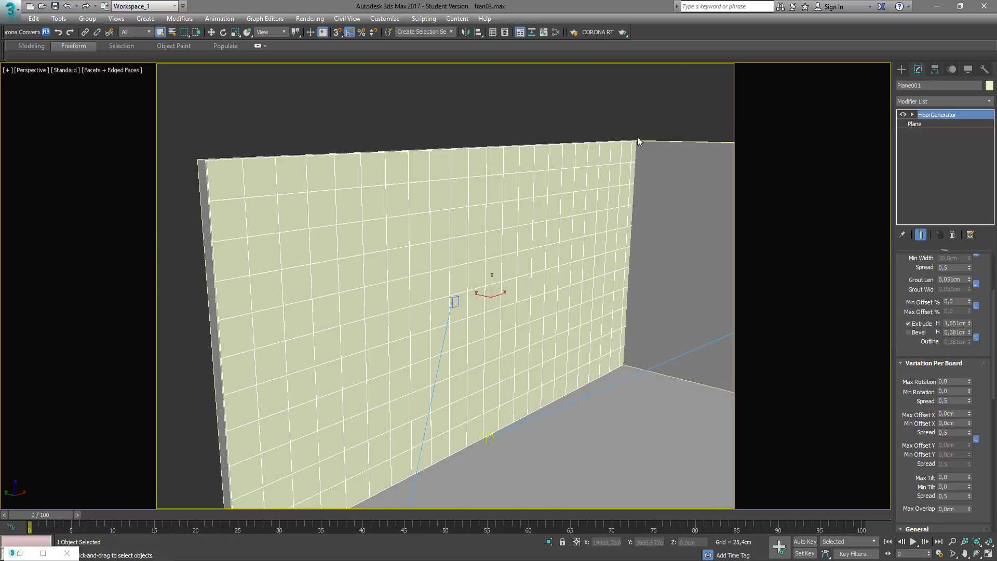
{"action": "mouse_move", "coordinate": [381, 327]}
{"action": "middle_mouse_down", "text": "alt"}
{"action": "mouse_move", "coordinate": [407, 323]}
{"action": "mouse_move", "coordinate": [389, 292]}
{"action": "mouse_move", "coordinate": [390, 311]}
{"action": "mouse_move", "coordinate": [409, 332]}
{"action": "mouse_move", "coordinate": [391, 321]}
{"action": "middle_mouse_up", "text": "alt"}
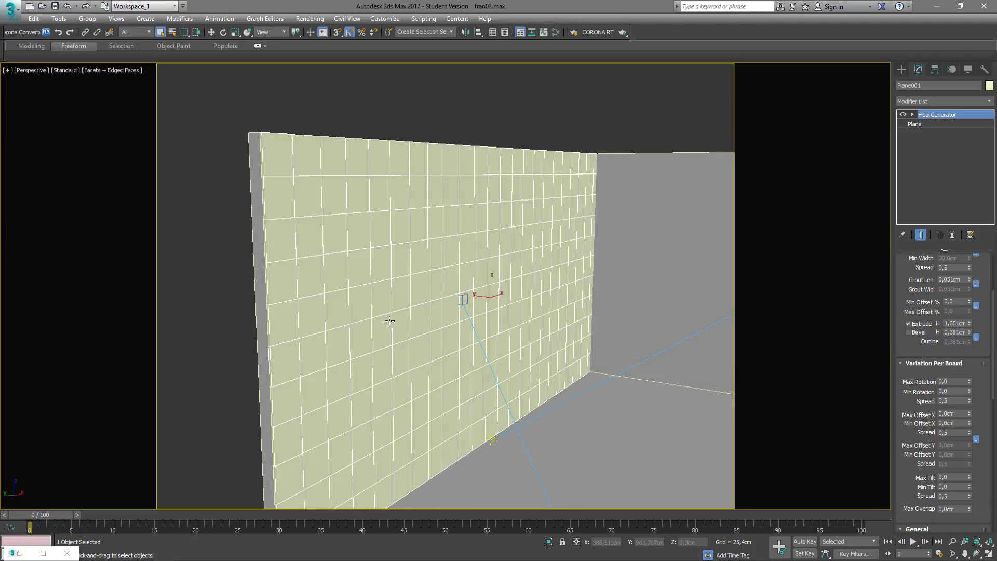
Open the Slate Material Editor and view the full corten.jpg image used by the Map #191 bitmap.
{"action": "left_click", "coordinate": [960, 104]}
{"action": "left_click", "coordinate": [961, 104]}
{"action": "left_click", "coordinate": [556, 32]}
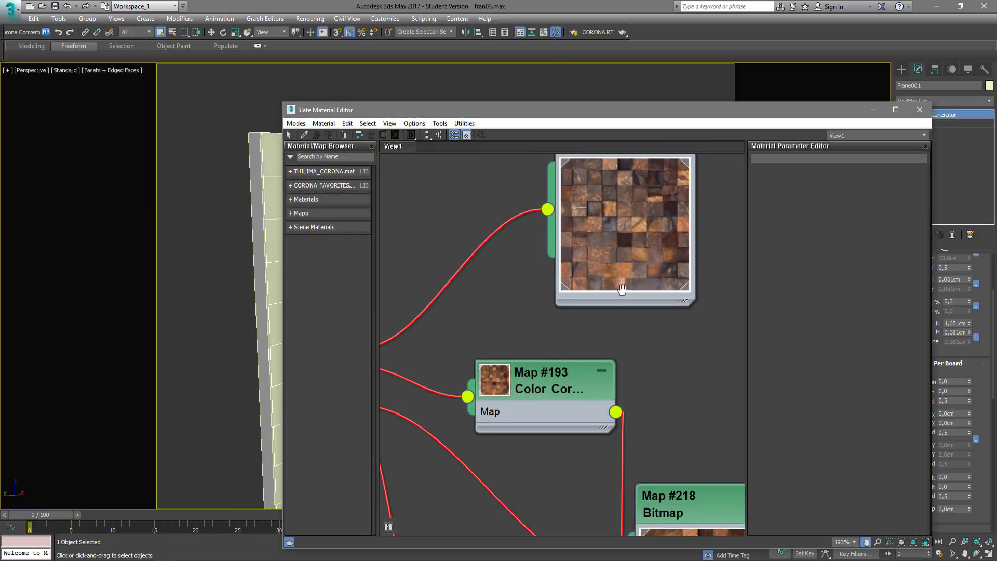
{"action": "double_click", "coordinate": [511, 251]}
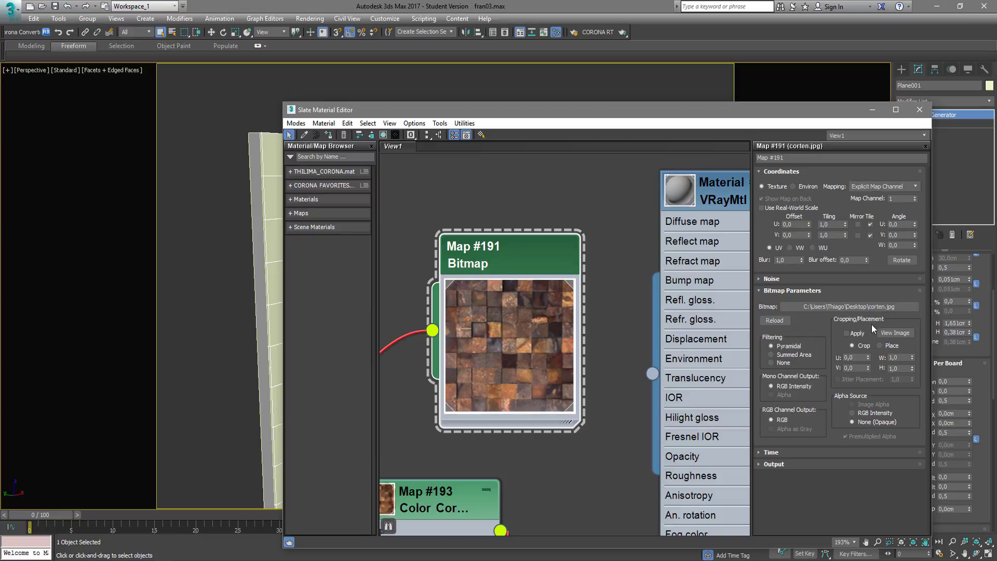
{"action": "left_click", "coordinate": [896, 332]}
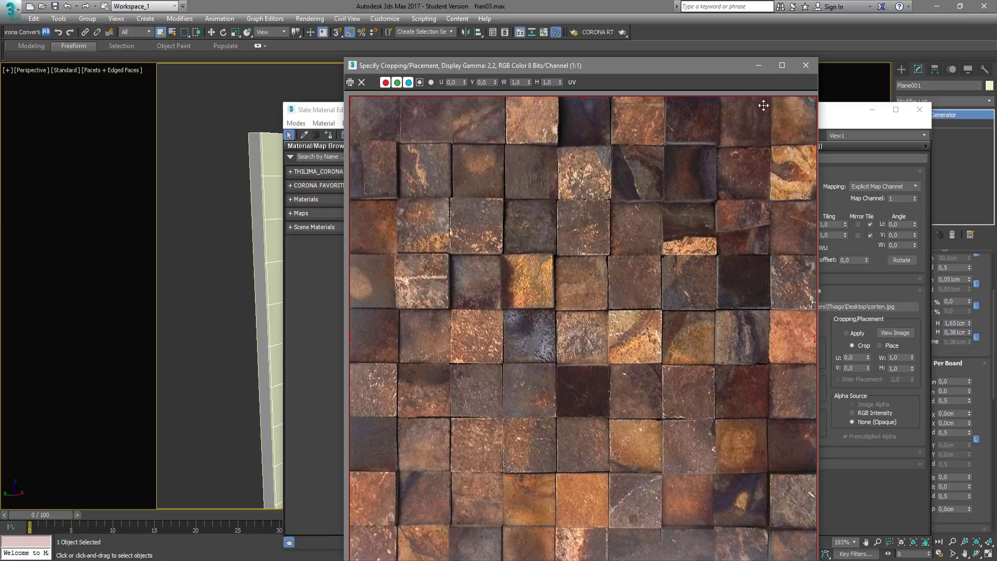
{"action": "left_click", "coordinate": [806, 66]}
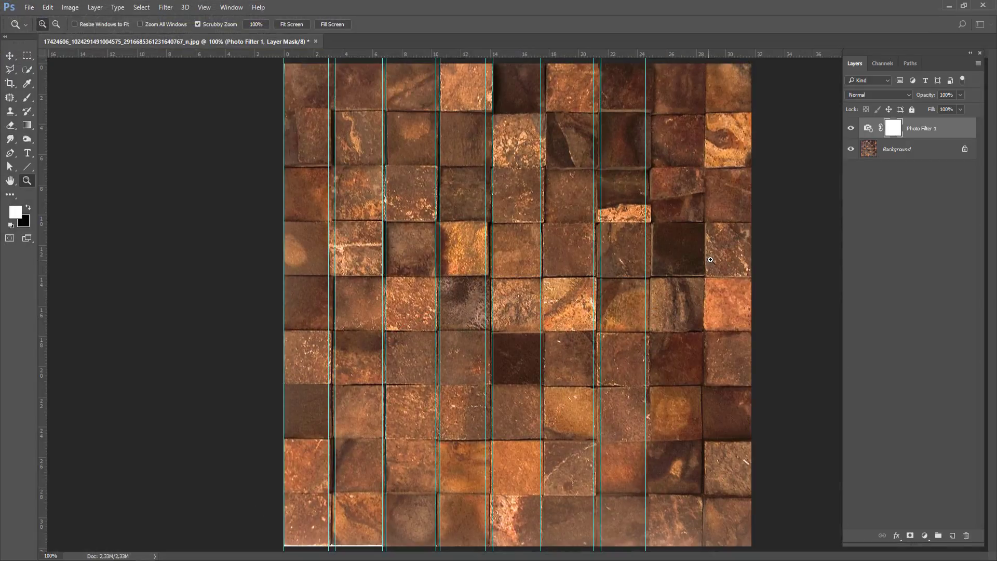
Switch to the stone texture in Photoshop, activate the Move tool and toggle the rulers off and back on.
{"action": "key", "text": "v"}
{"action": "key", "text": "ctrl+r"}
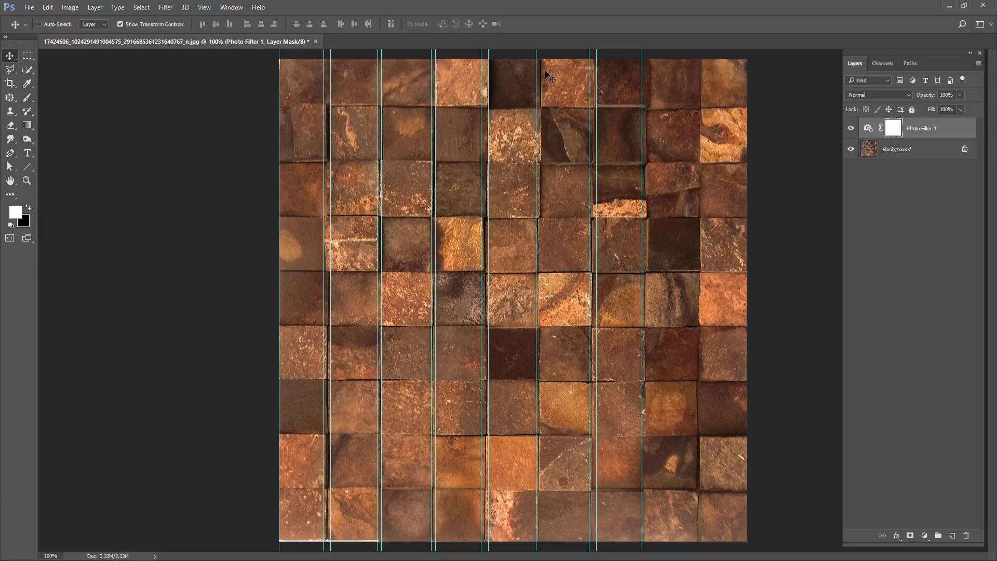
{"action": "key", "text": "ctrl+r"}
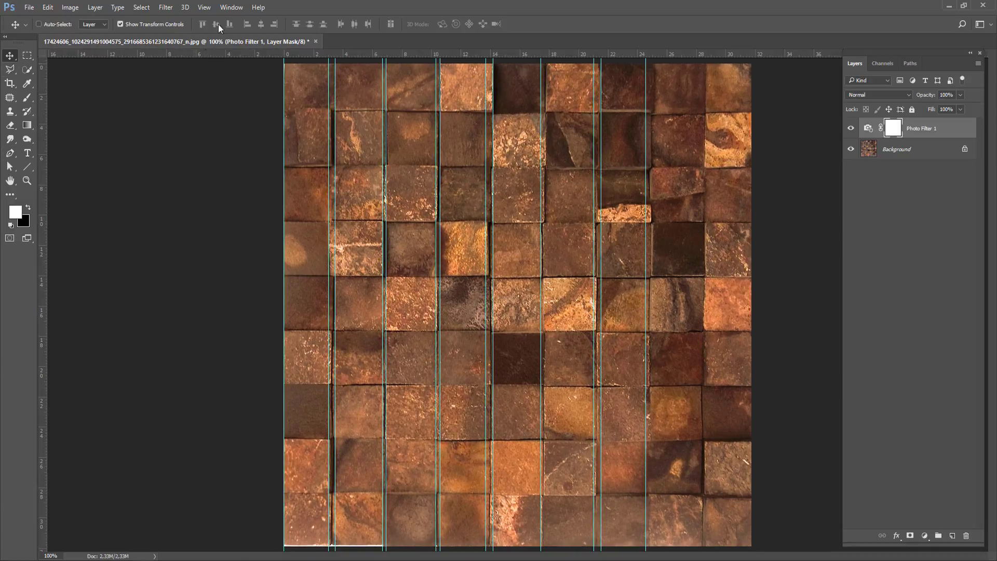
{"action": "left_click", "coordinate": [231, 7]}
{"action": "mouse_move", "coordinate": [205, 7]}
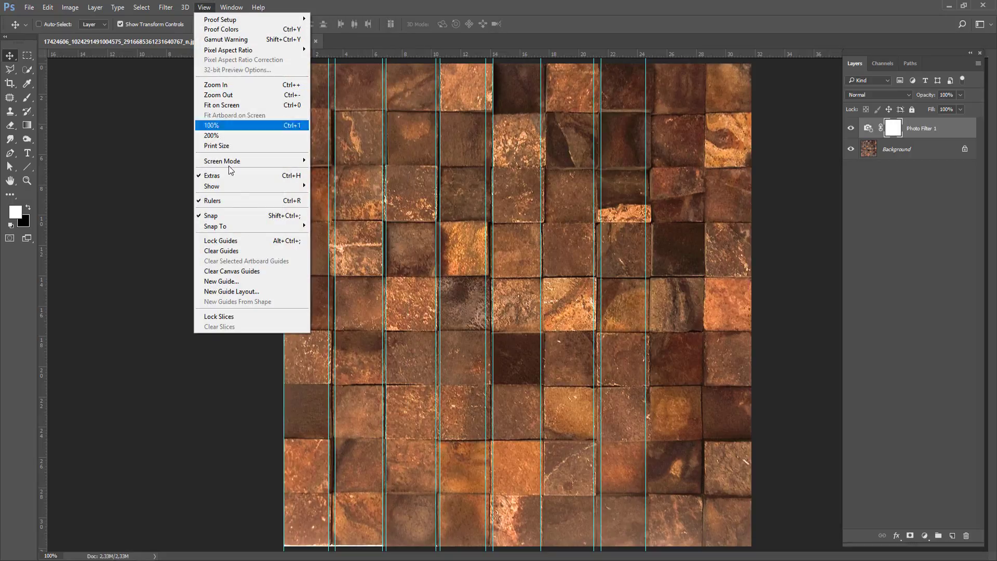
{"action": "left_click", "coordinate": [107, 227]}
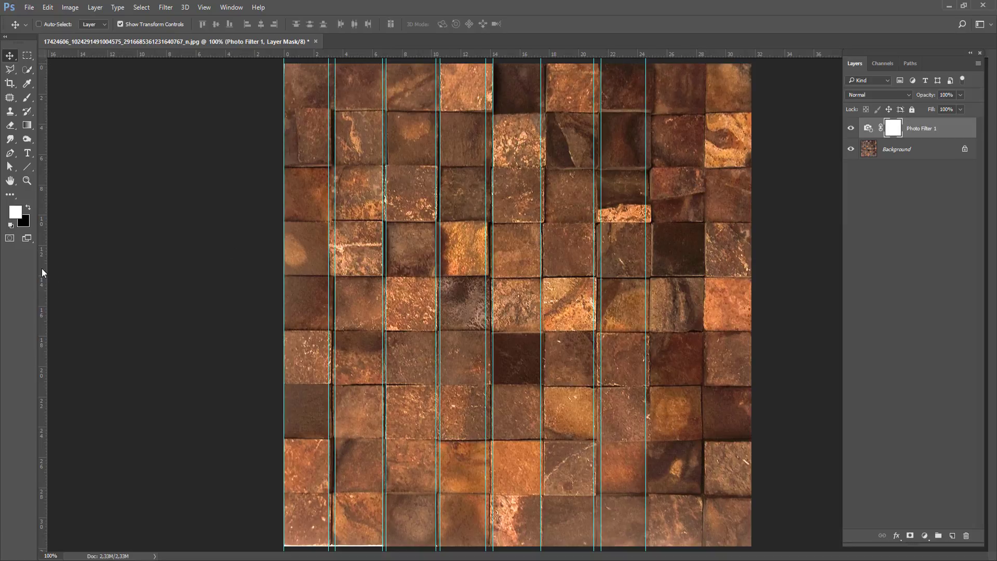
Add the missing vertical guides along both sides of the last two column joints and on the image's right edge.
{"action": "left_click_drag", "start_coordinate": [43, 260], "coordinate": [654, 249]}
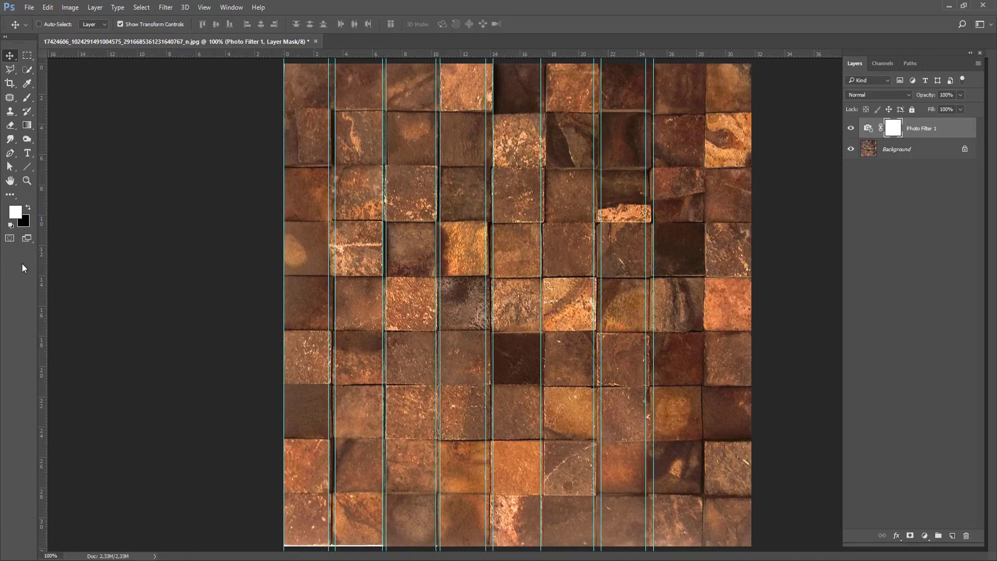
{"action": "left_click_drag", "start_coordinate": [41, 262], "coordinate": [706, 240]}
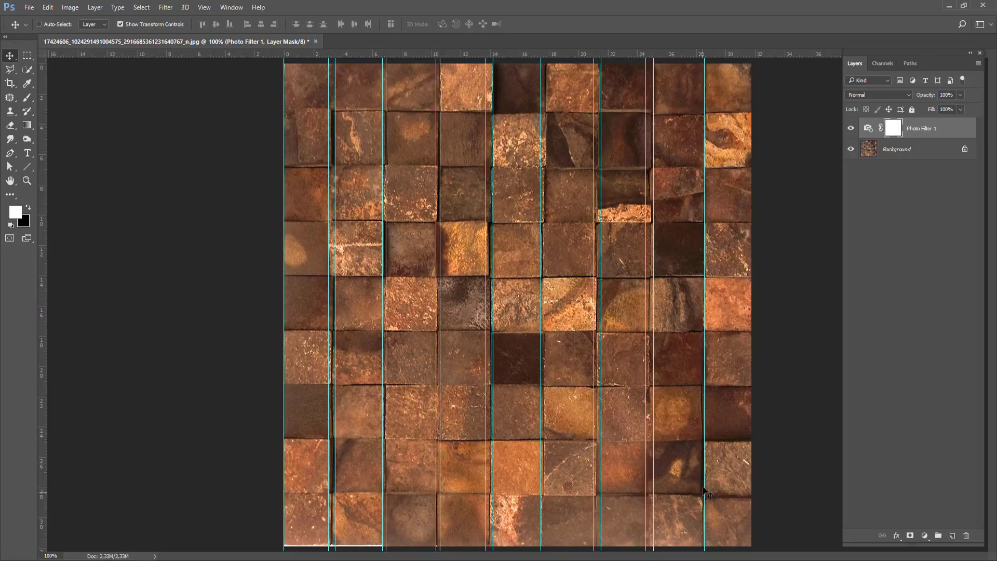
{"action": "left_click_drag", "start_coordinate": [705, 403], "coordinate": [700, 405]}
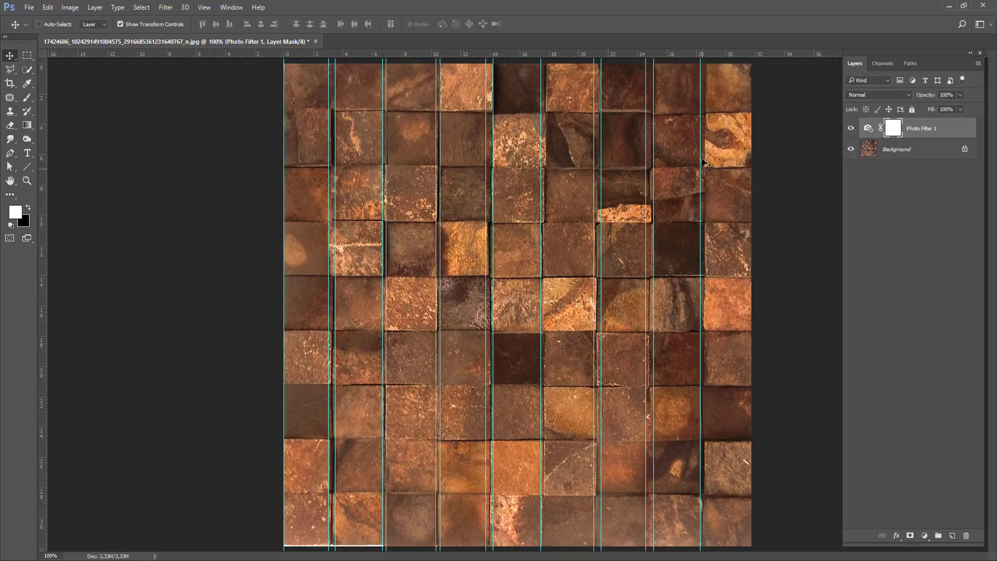
{"action": "left_click_drag", "start_coordinate": [42, 232], "coordinate": [707, 162]}
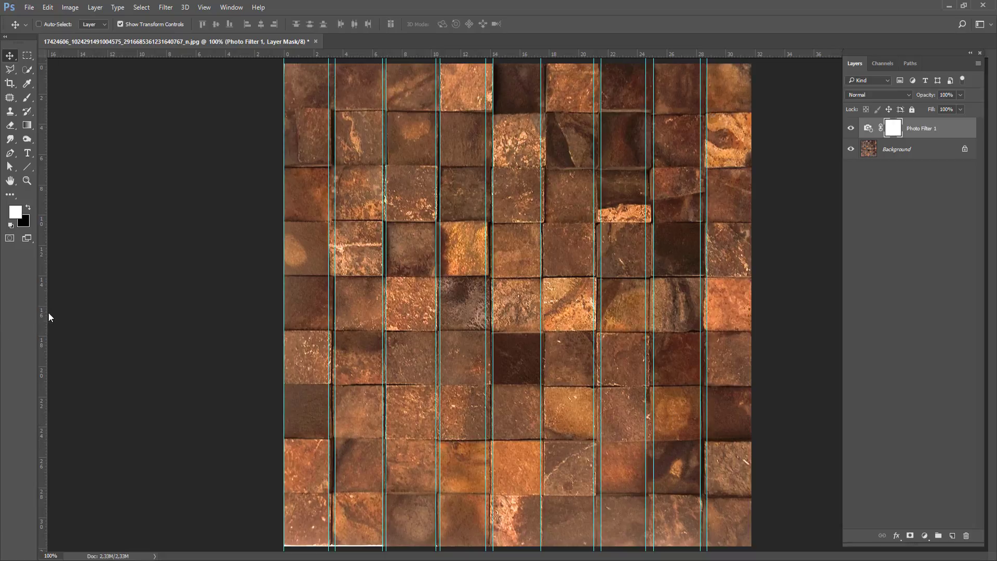
{"action": "left_click_drag", "start_coordinate": [50, 316], "coordinate": [751, 206]}
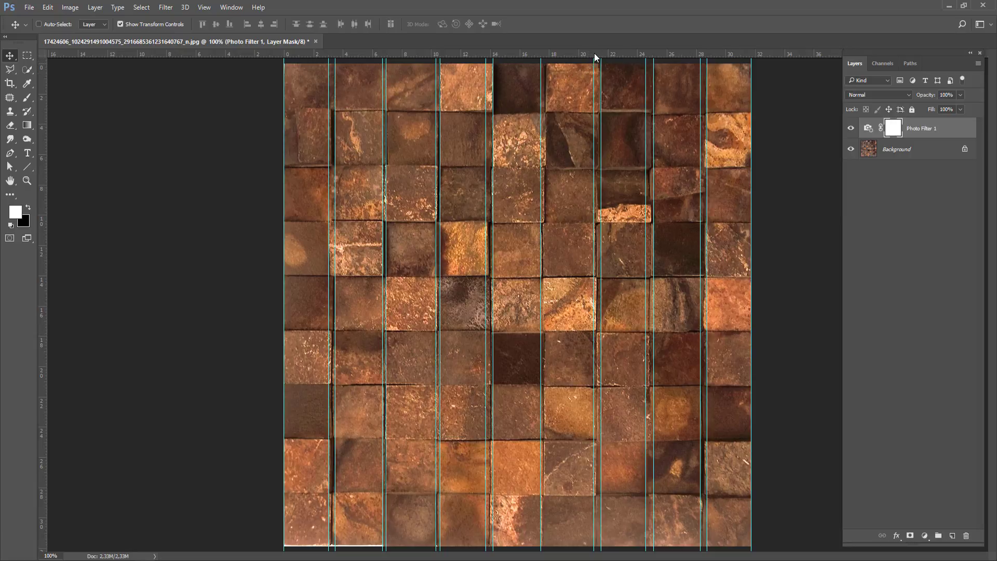
Add horizontal guides on the image's top and bottom edges and around every row joint, plus a vertical guide at the sixth column's left side.
{"action": "left_click_drag", "start_coordinate": [595, 54], "coordinate": [617, 61]}
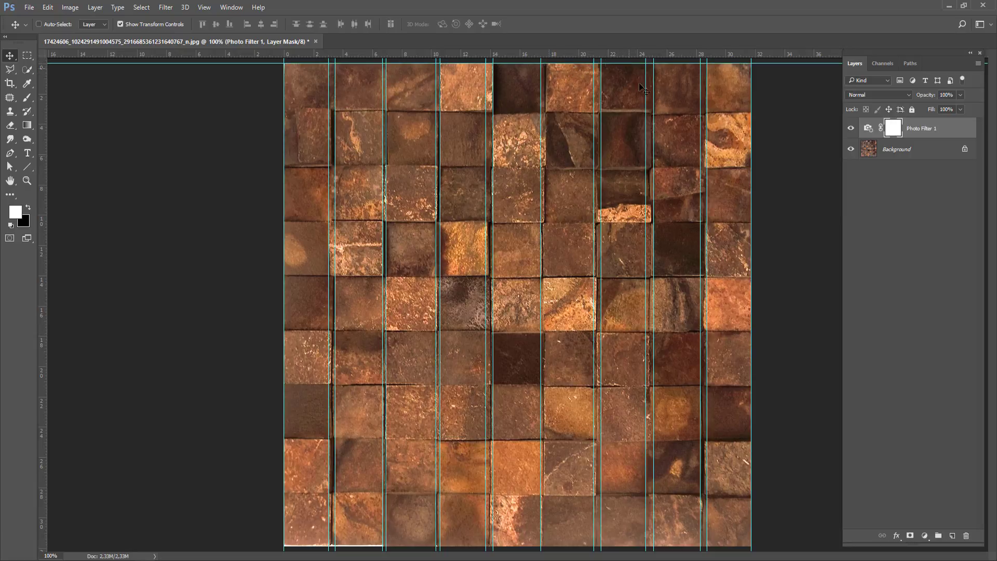
{"action": "left_click_drag", "start_coordinate": [712, 56], "coordinate": [693, 546]}
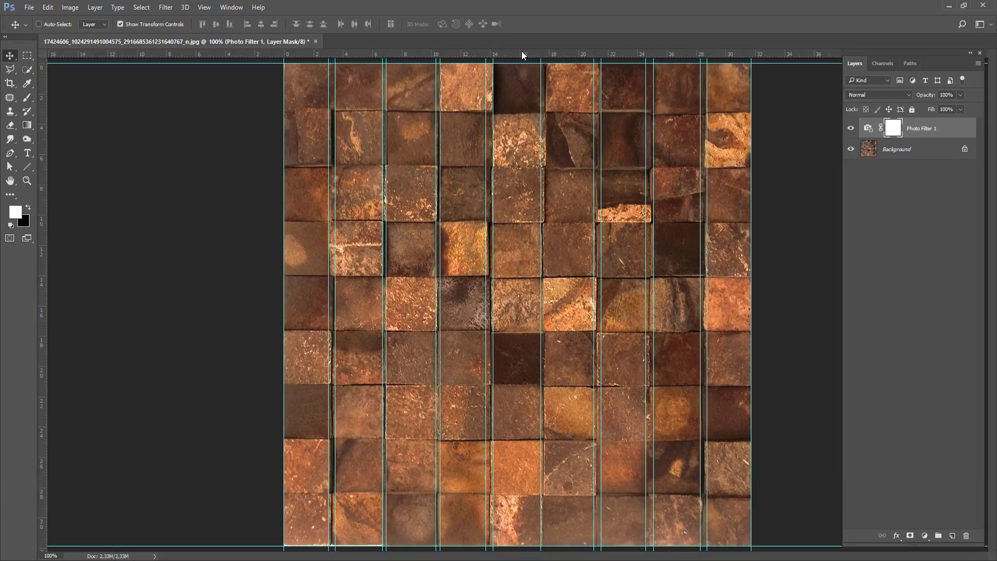
{"action": "left_click_drag", "start_coordinate": [521, 51], "coordinate": [520, 108]}
{"action": "left_click_drag", "start_coordinate": [553, 52], "coordinate": [521, 115]}
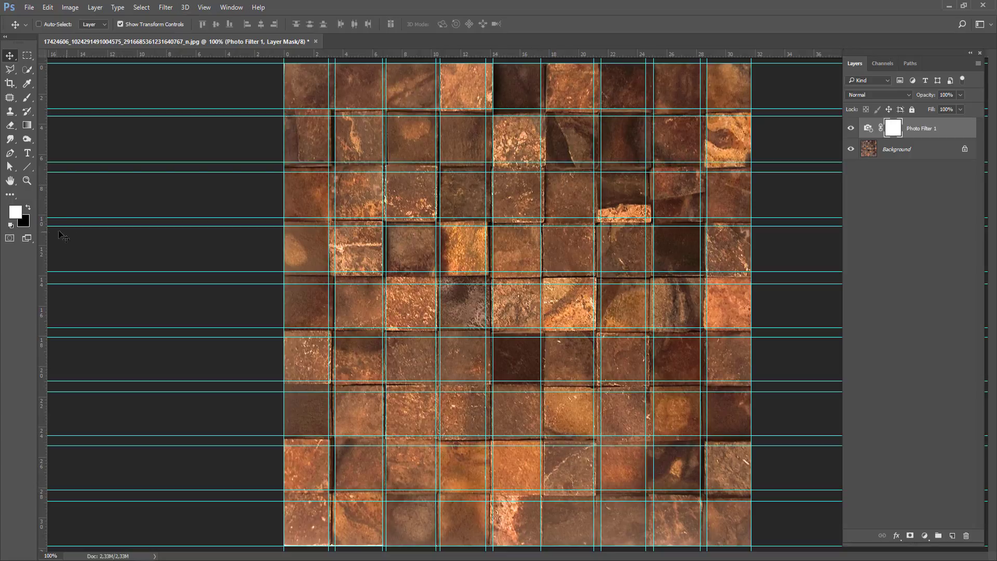
{"action": "left_click_drag", "start_coordinate": [38, 244], "coordinate": [550, 156]}
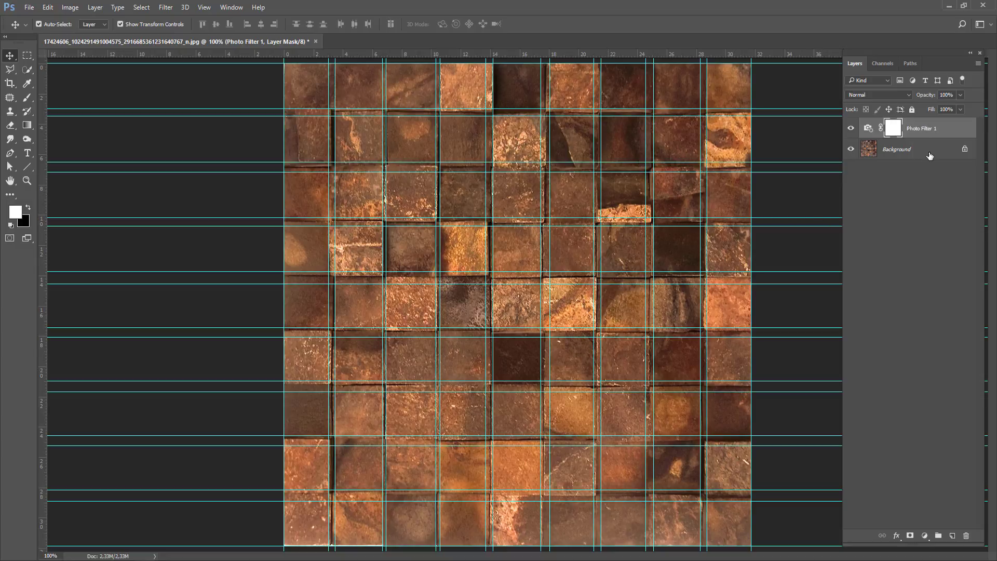
Merge the Photo Filter 1 layer into the Background layer.
{"action": "key", "text": "Delete"}
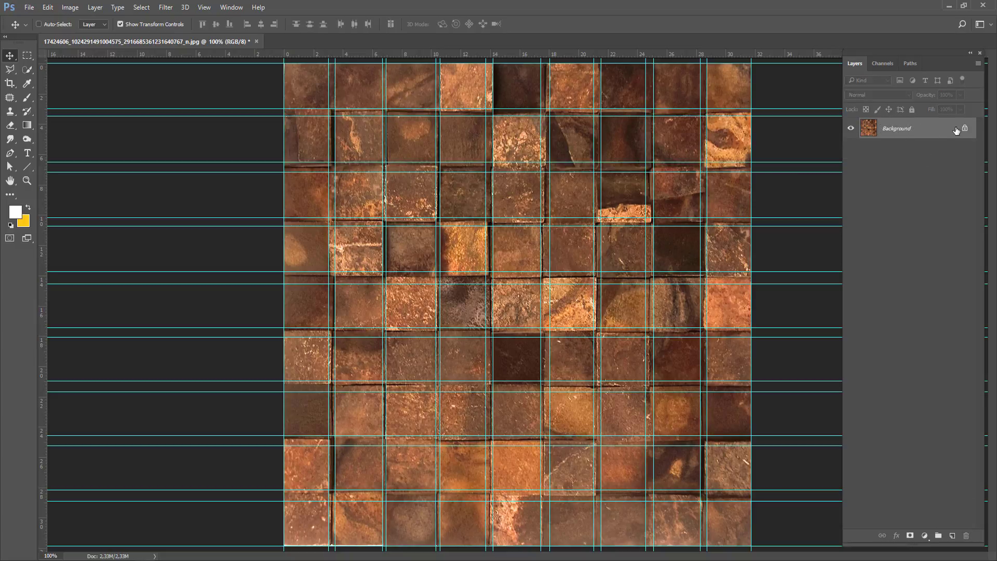
{"action": "left_click", "coordinate": [95, 7]}
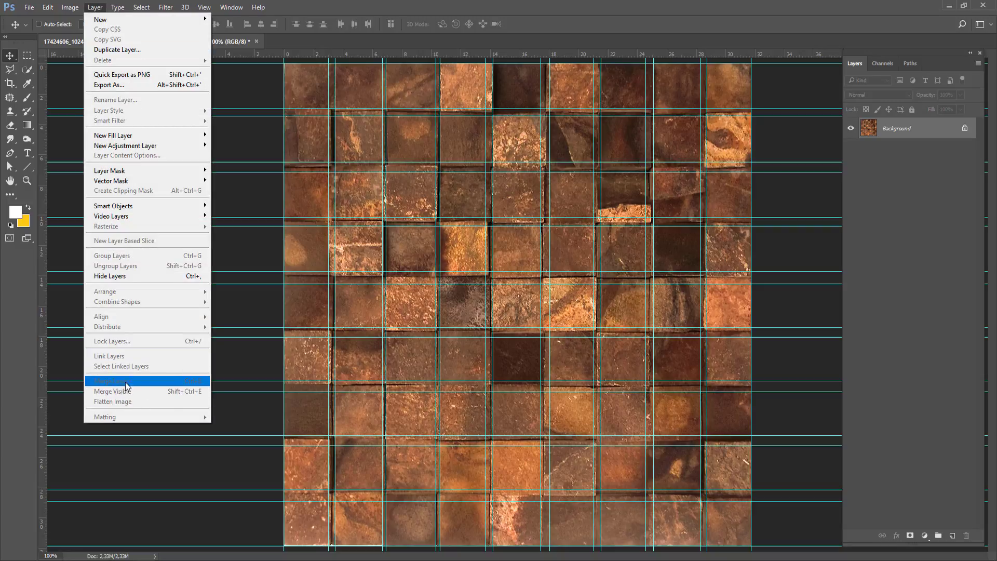
{"action": "left_click", "coordinate": [787, 241]}
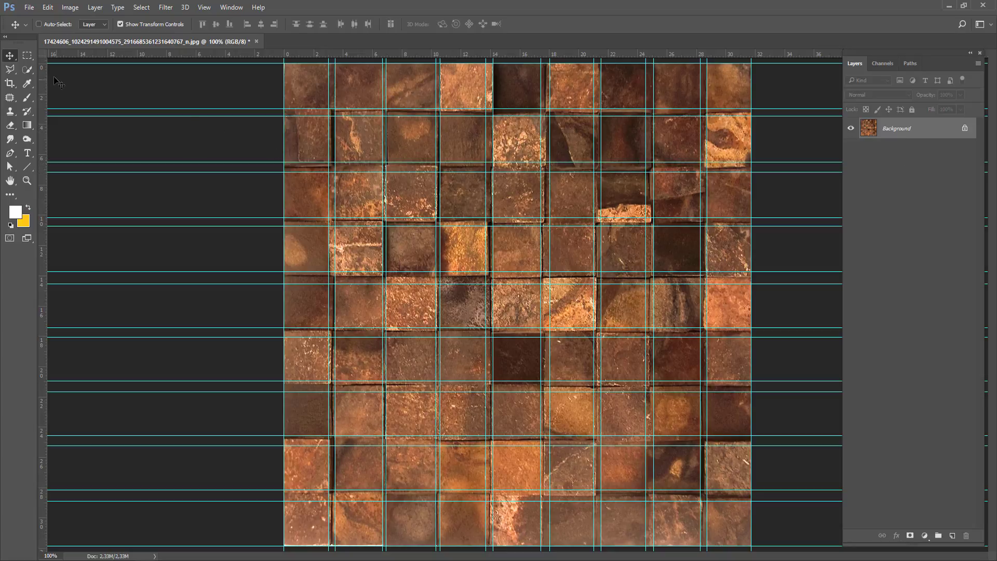
Select the first tile of the top row with the Rectangular Marquee tool and copy it to a new layer.
{"action": "left_click", "coordinate": [27, 56]}
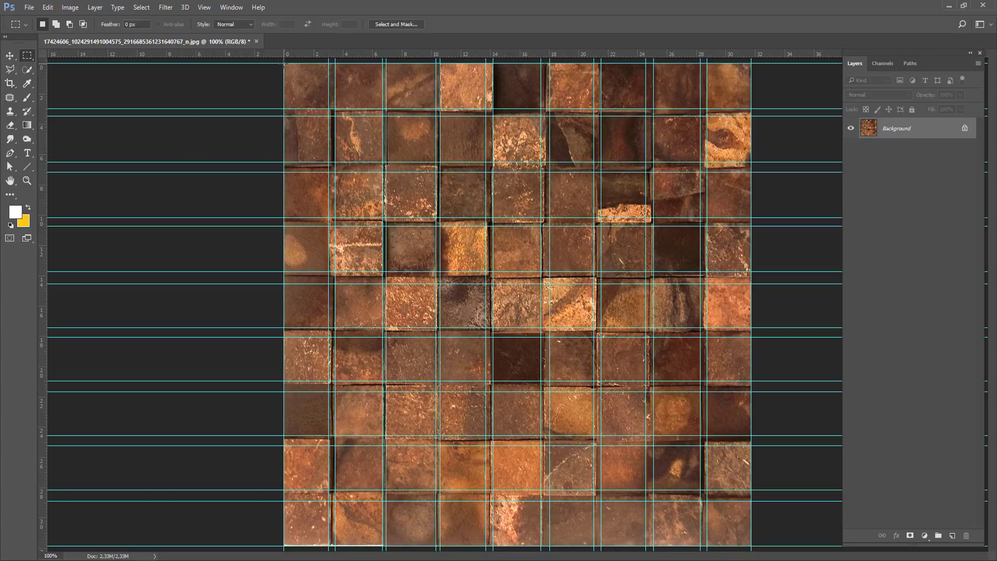
{"action": "left_click_drag", "start_coordinate": [285, 63], "coordinate": [329, 109]}
{"action": "key", "text": "ctrl+j"}
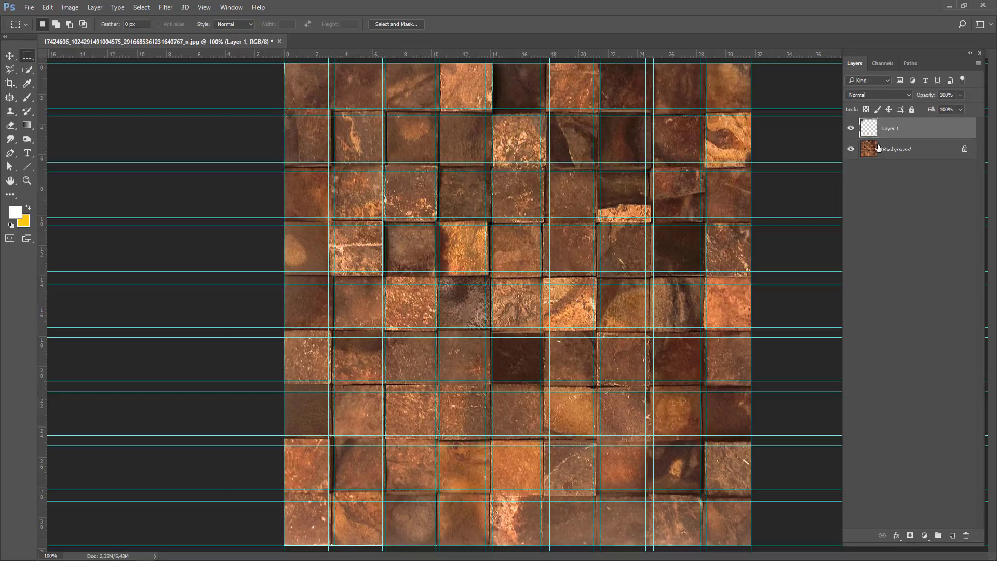
Select the second tile of the top row on the Background, and delete the layer holding the first tile's copy.
{"action": "left_click", "coordinate": [883, 149]}
{"action": "left_click_drag", "start_coordinate": [335, 63], "coordinate": [383, 109]}
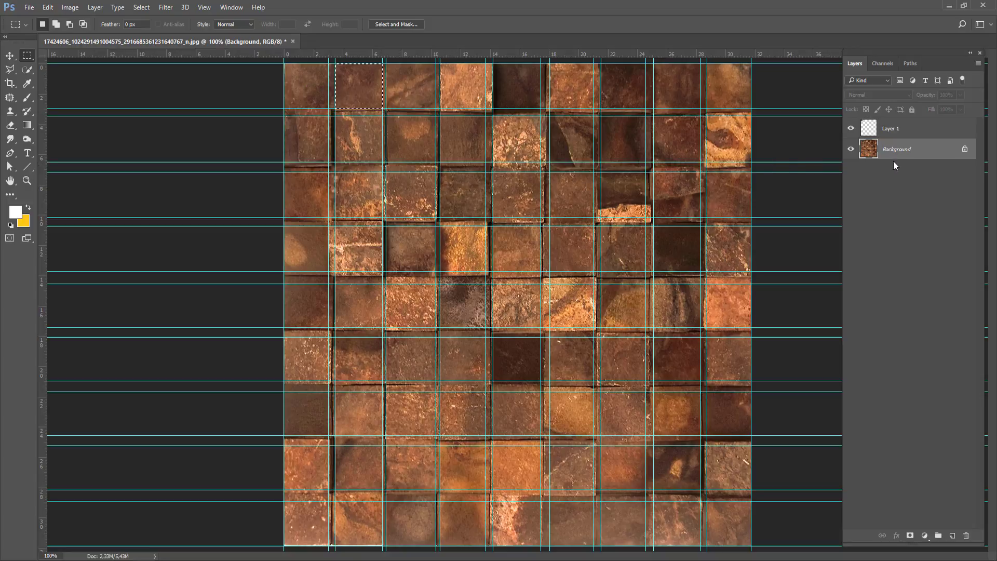
{"action": "left_click", "coordinate": [894, 131]}
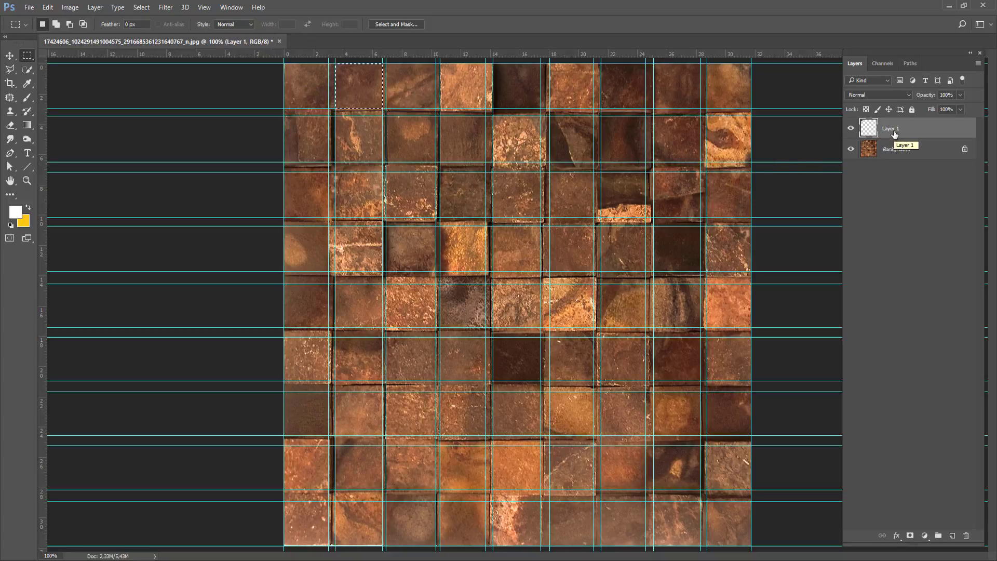
{"action": "key", "text": "Delete"}
{"action": "key", "text": "v"}
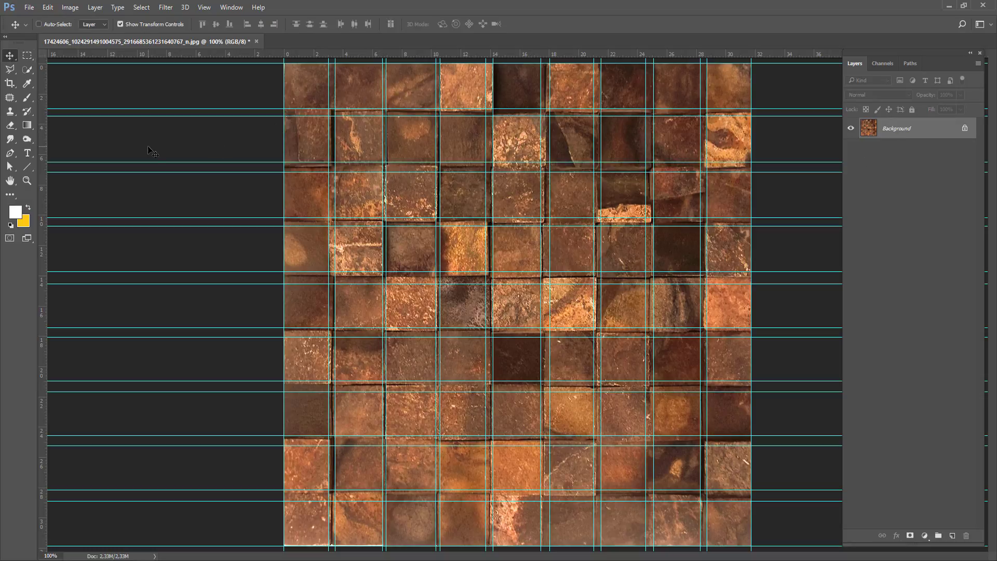
Divide the stone image into slices along the existing guides with the Slice tool.
{"action": "left_click", "coordinate": [10, 84]}
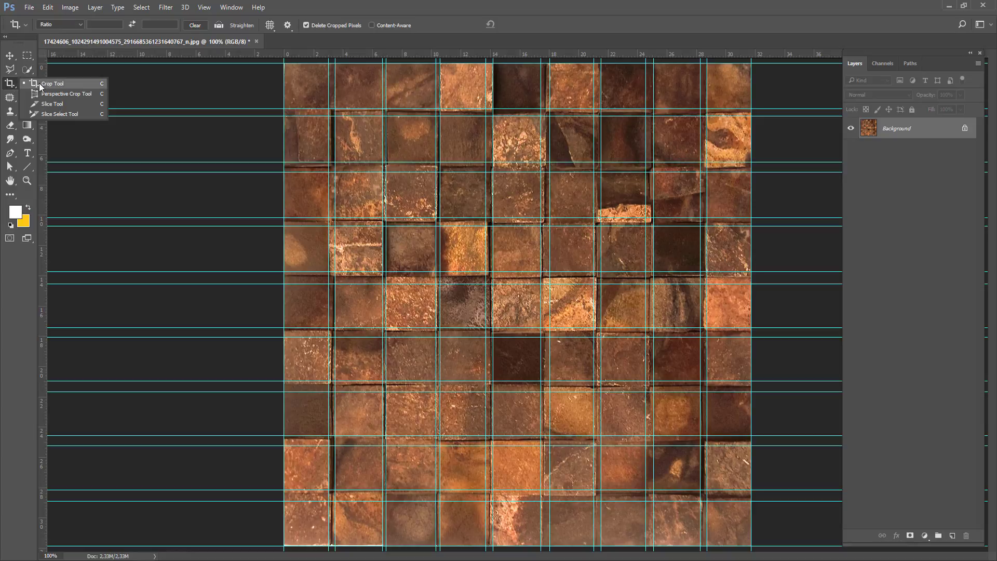
{"action": "left_click", "coordinate": [60, 104]}
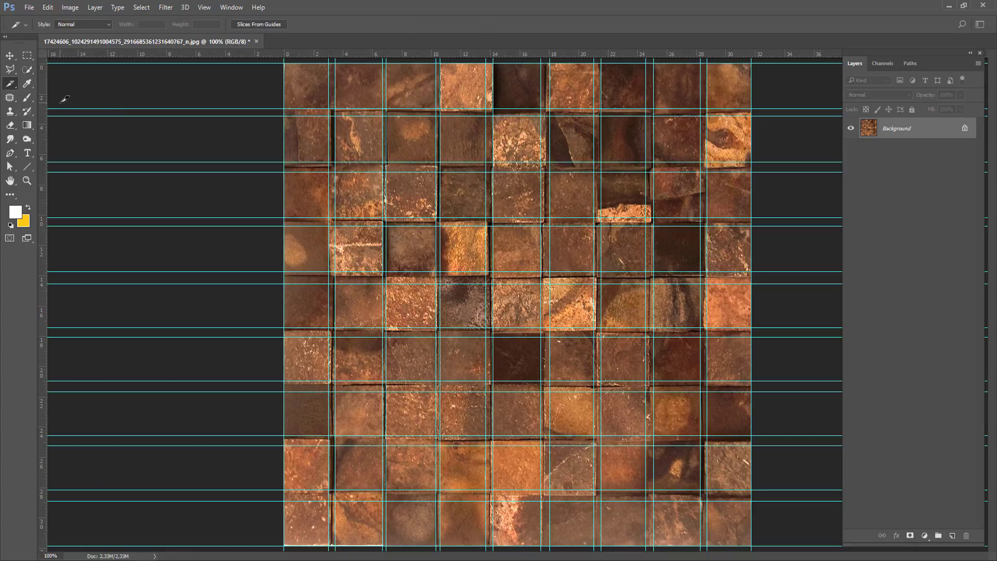
{"action": "left_click", "coordinate": [267, 25]}
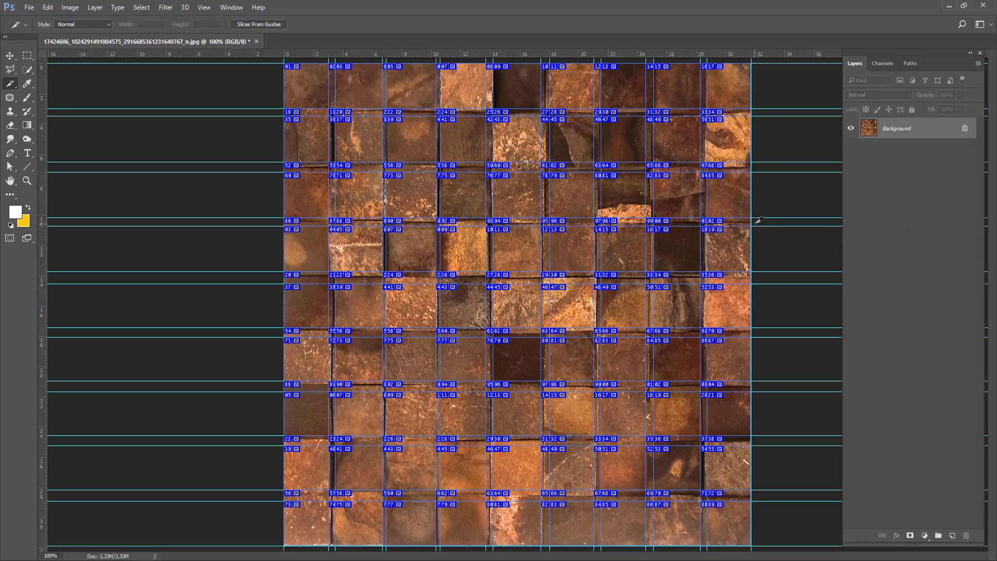
{"action": "key", "text": "ctrl+alt+shift+s"}
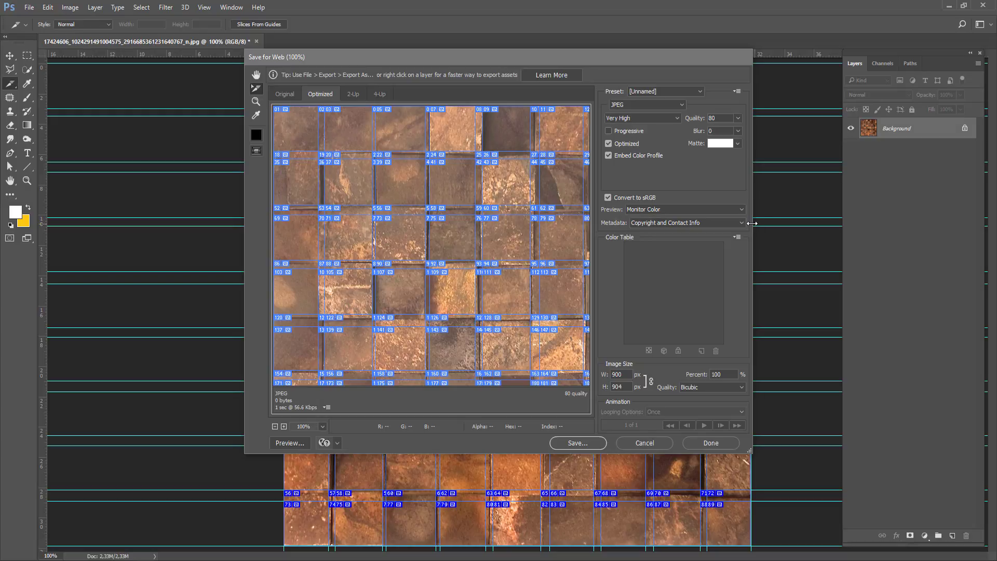
{"action": "left_click", "coordinate": [644, 442]}
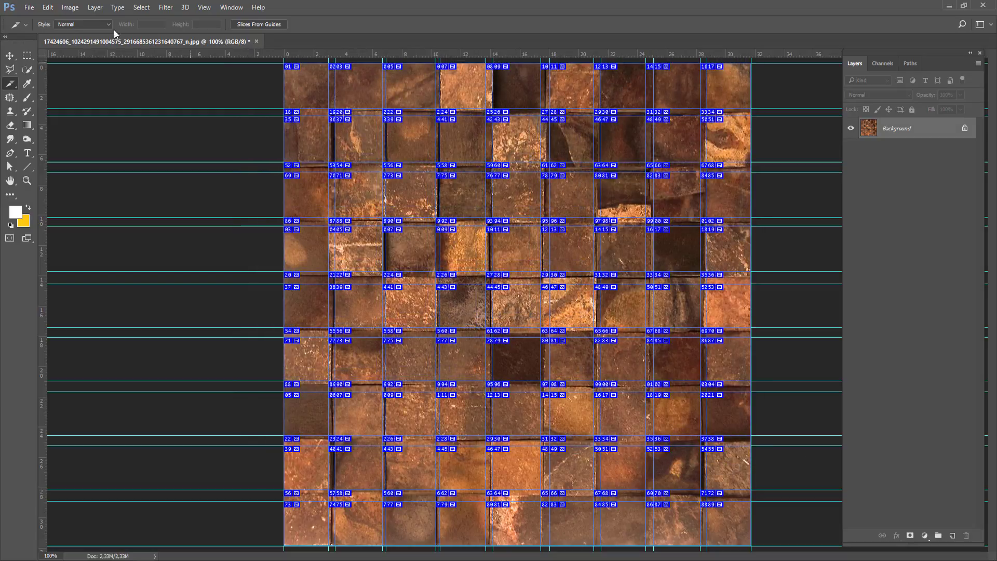
{"action": "left_click", "coordinate": [29, 7]}
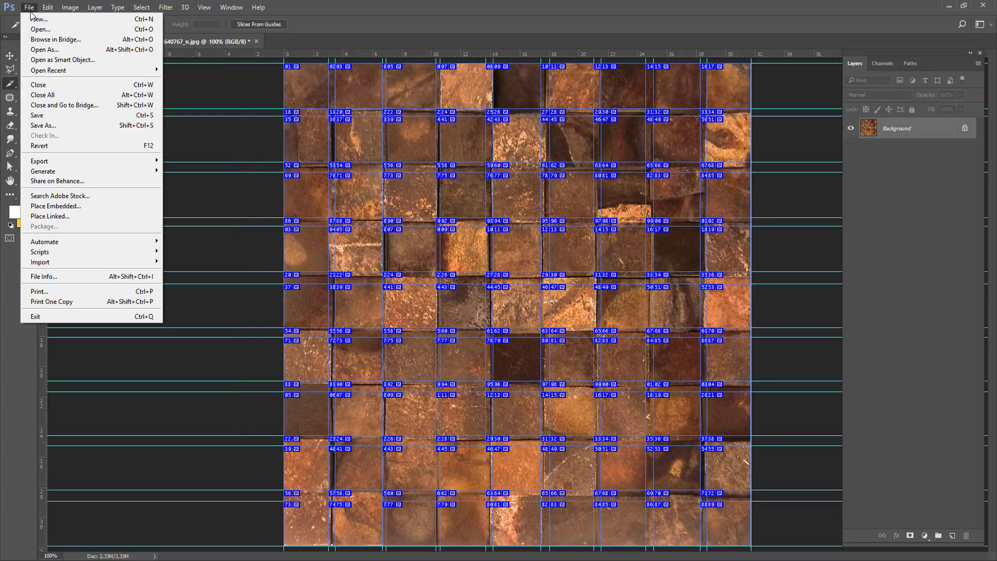
{"action": "mouse_move", "coordinate": [109, 162]}
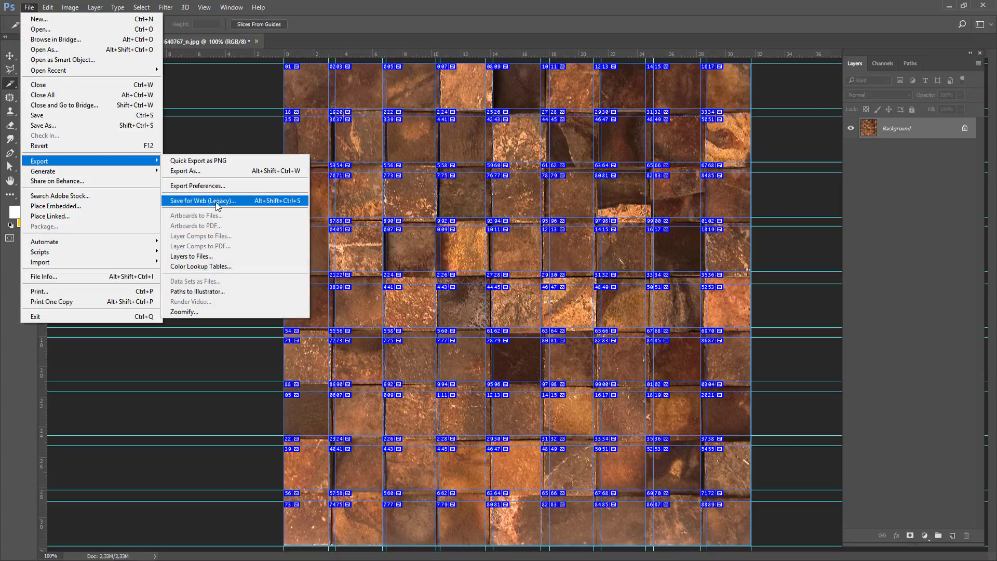
{"action": "left_click", "coordinate": [765, 179]}
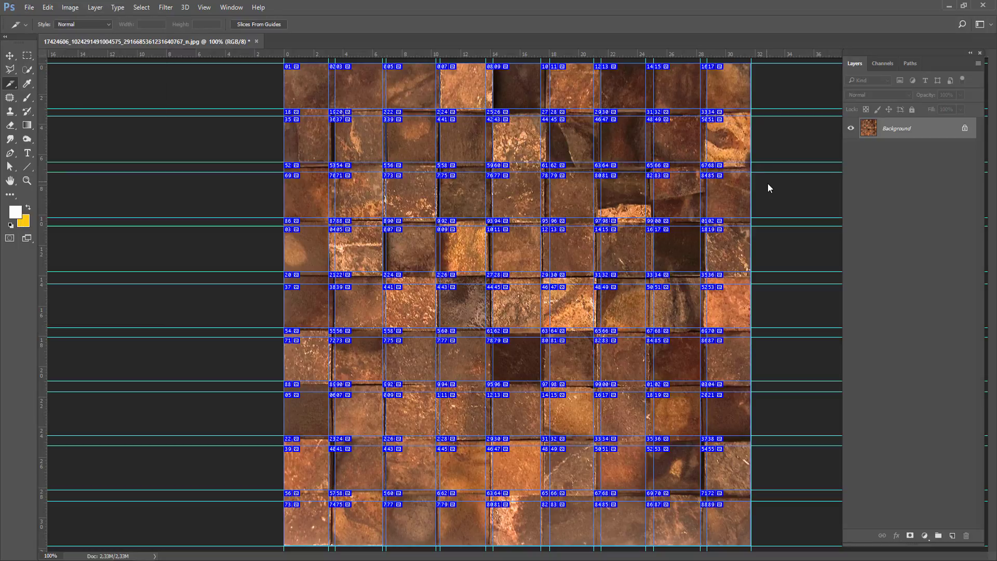
Export all slices for web as very high quality JPEG images named corte_pedacos_ in the corten folder, and activate the Move tool.
{"action": "key", "text": "ctrl+alt+shift+s"}
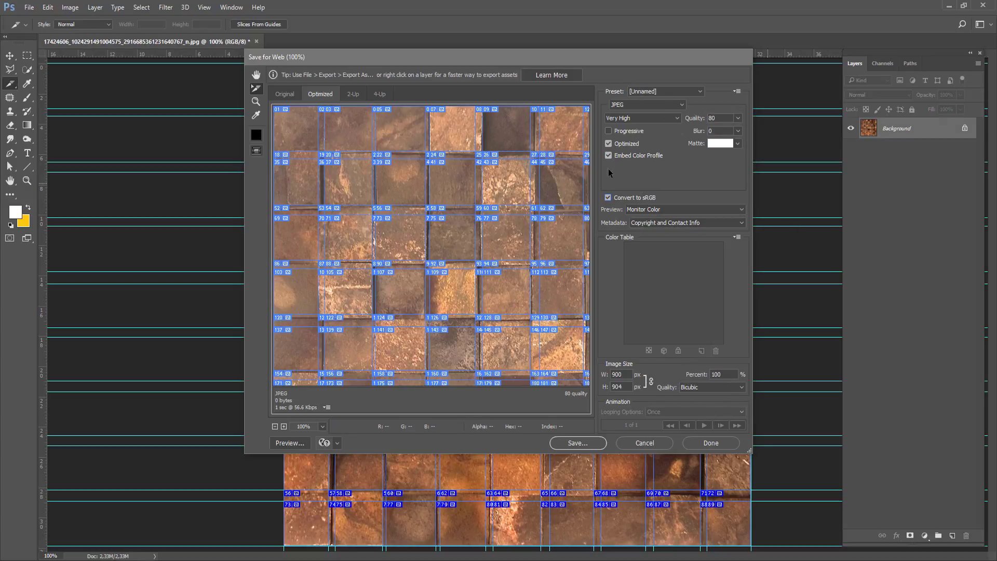
{"action": "left_click", "coordinate": [578, 443]}
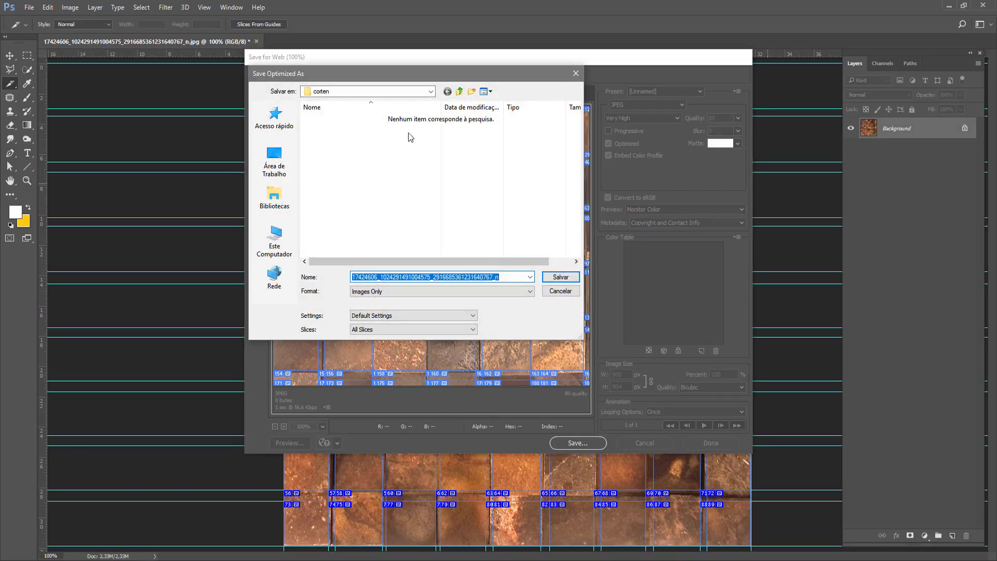
{"action": "type", "text": "corte_pedacos_"}
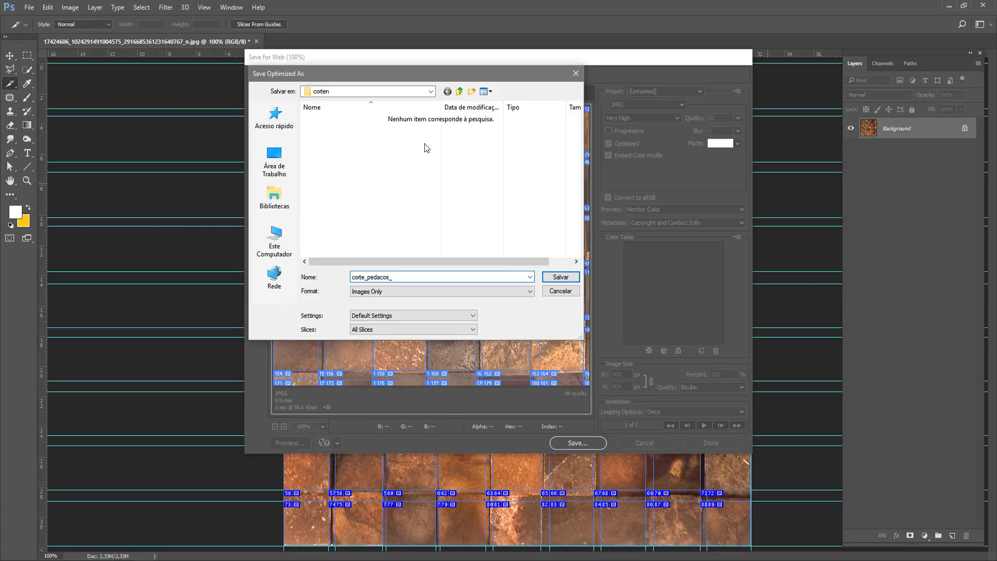
{"action": "key", "text": "Return"}
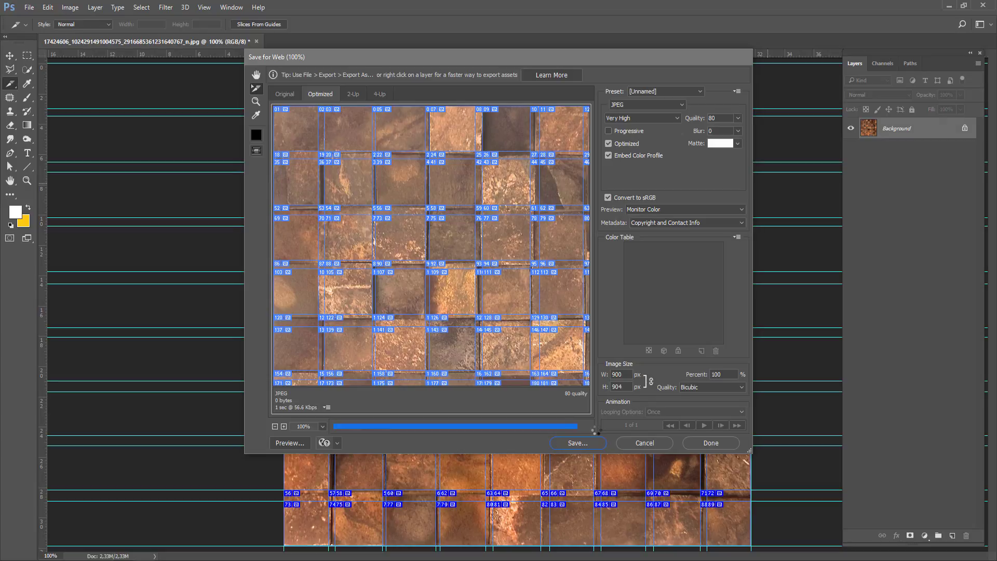
{"action": "key", "text": "v"}
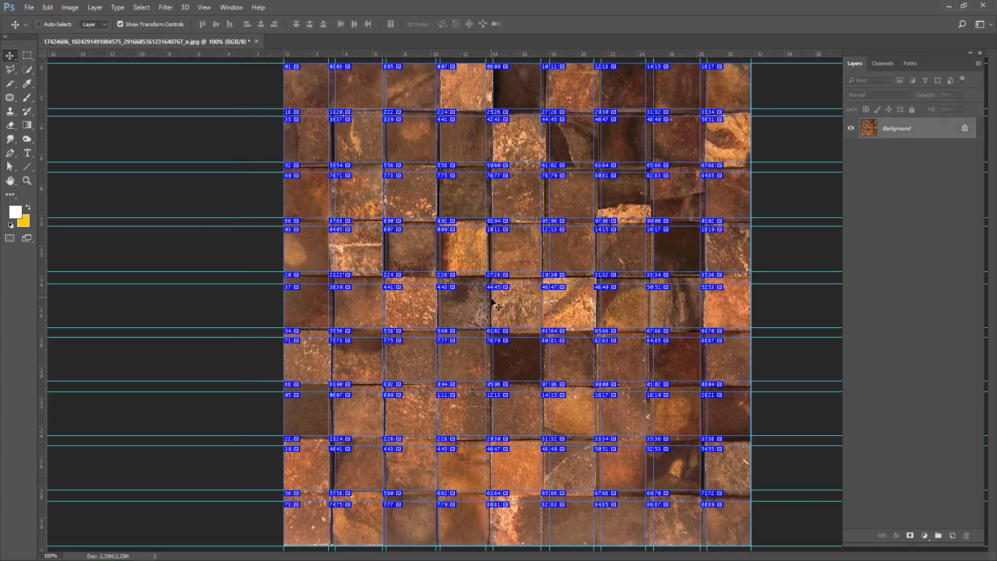
Switch to File Explorer, open the images folder inside corten and look over the exported slices.
{"action": "key", "text": "alt+Tab"}
{"action": "key", "text": "alt+Tab"}
{"action": "key", "text": "alt+Tab"}
{"action": "key", "text": "alt+Tab"}
{"action": "key", "text": "alt+Tab"}
{"action": "key", "text": "alt+Tab"}
{"action": "key", "text": "alt+Tab"}
{"action": "key", "text": "alt+Tab"}
{"action": "key", "text": "alt+Tab"}
{"action": "key", "text": "alt+Tab"}
{"action": "key", "text": "alt+Tab"}
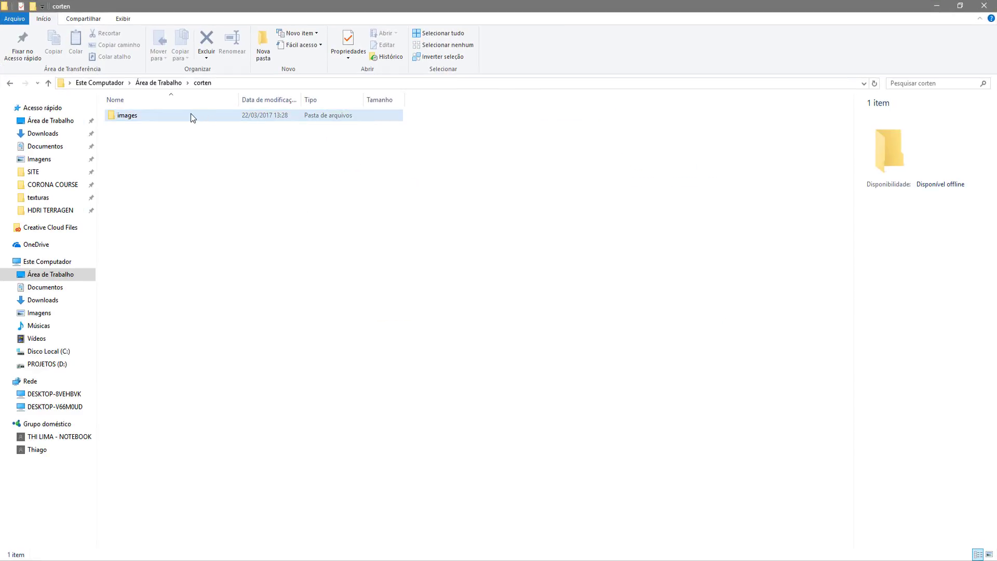
{"action": "double_click", "coordinate": [183, 117]}
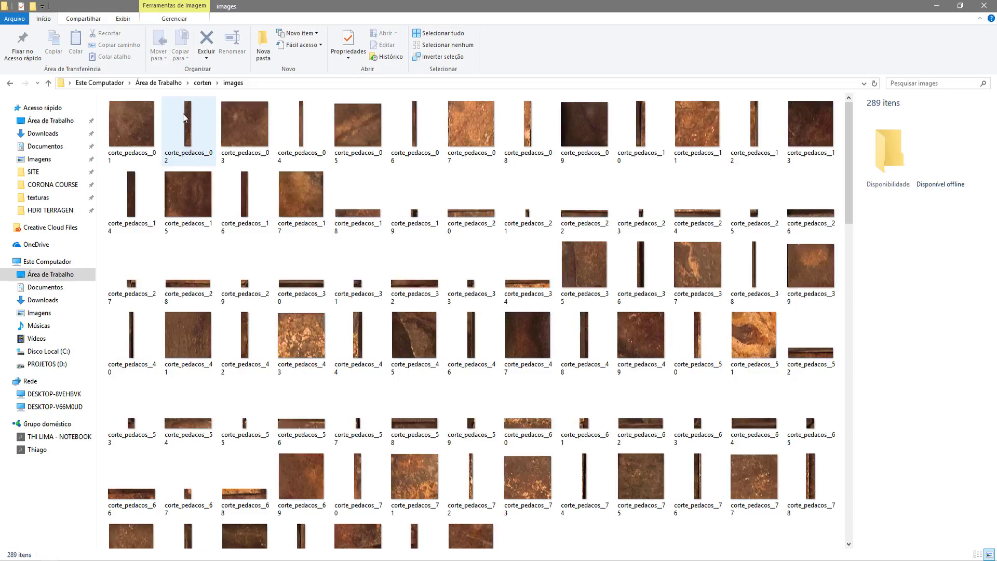
{"action": "scroll", "coordinate": [457, 291], "scroll_direction": "down", "scroll_amount": 10}
{"action": "scroll", "coordinate": [473, 332], "scroll_direction": "up", "scroll_amount": 10}
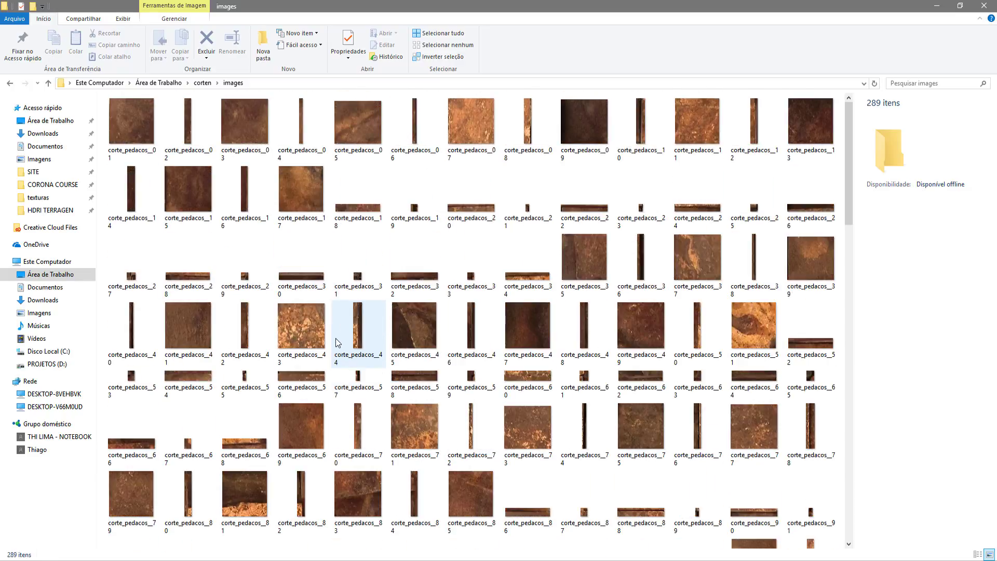
Select narrow joint-strip images one by one: corte_pedacos__02, 04, 06, 14, 16, 18, 19 and 21.
{"action": "left_click", "coordinate": [257, 208]}
{"action": "left_click", "coordinate": [300, 132], "text": "ctrl"}
{"action": "left_click", "coordinate": [178, 140], "text": "ctrl"}
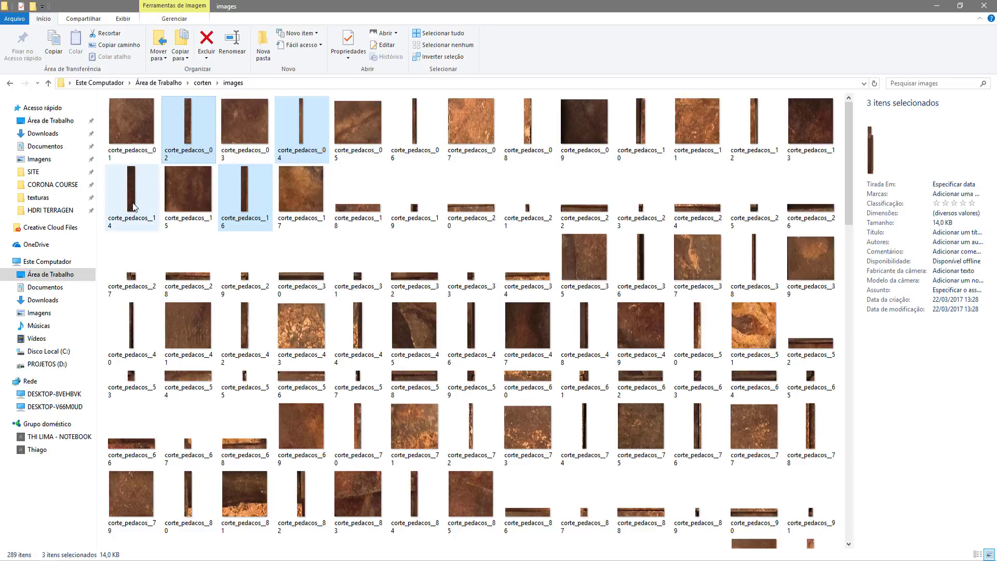
{"action": "left_click", "coordinate": [131, 195], "text": "ctrl"}
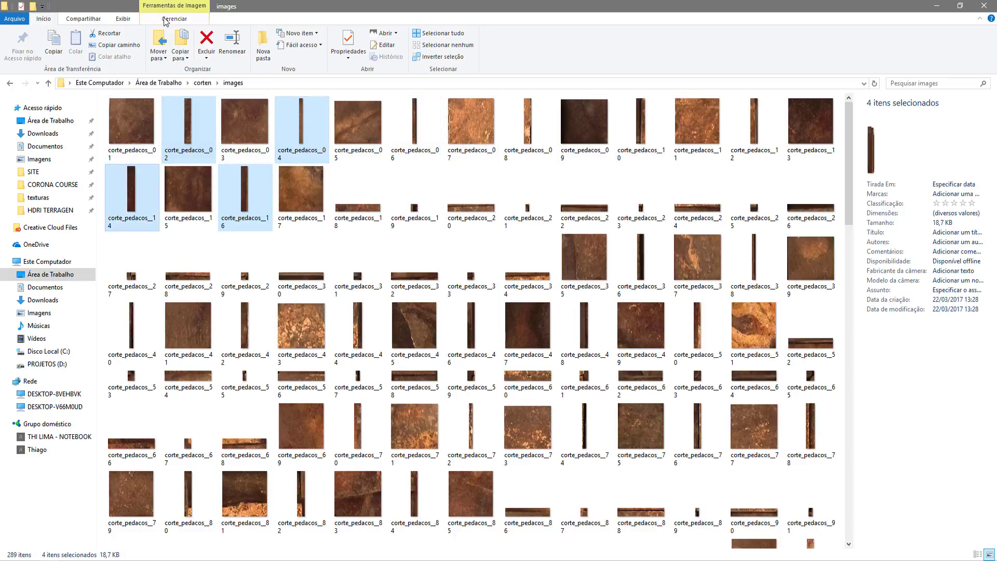
{"action": "left_click", "coordinate": [414, 124], "text": "ctrl"}
{"action": "left_click", "coordinate": [414, 194], "text": "ctrl"}
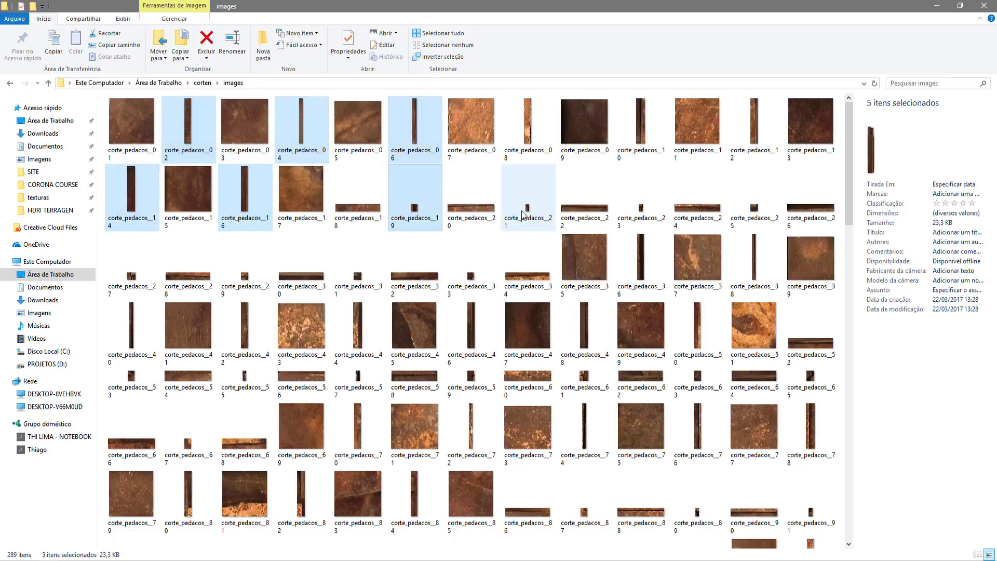
{"action": "left_click", "coordinate": [527, 198], "text": "ctrl"}
{"action": "left_click", "coordinate": [372, 204], "text": "ctrl"}
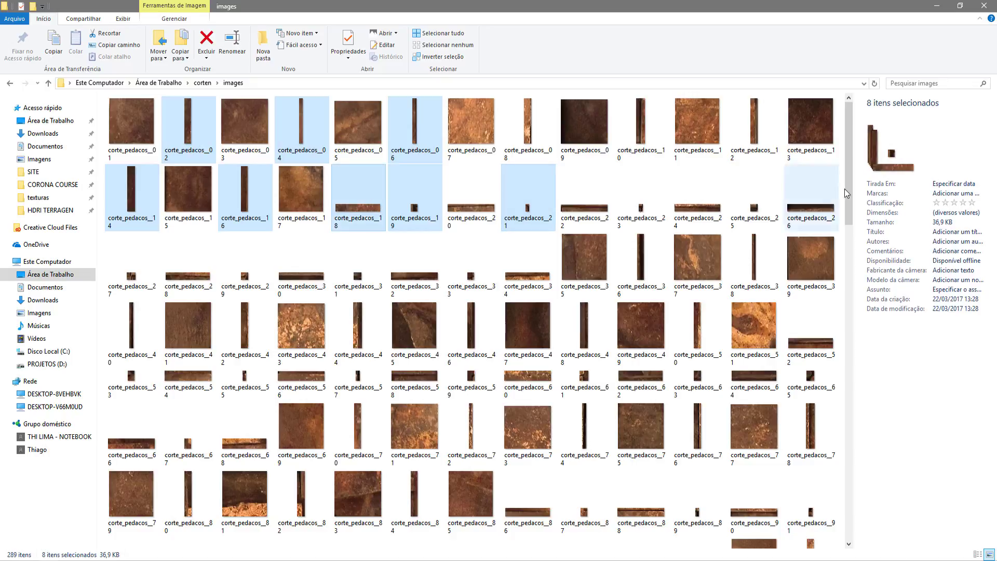
Show the files in Details view with nothing selected, add the Dimensões column and sort by it in ascending order.
{"action": "left_click", "coordinate": [123, 19]}
{"action": "left_click", "coordinate": [224, 46]}
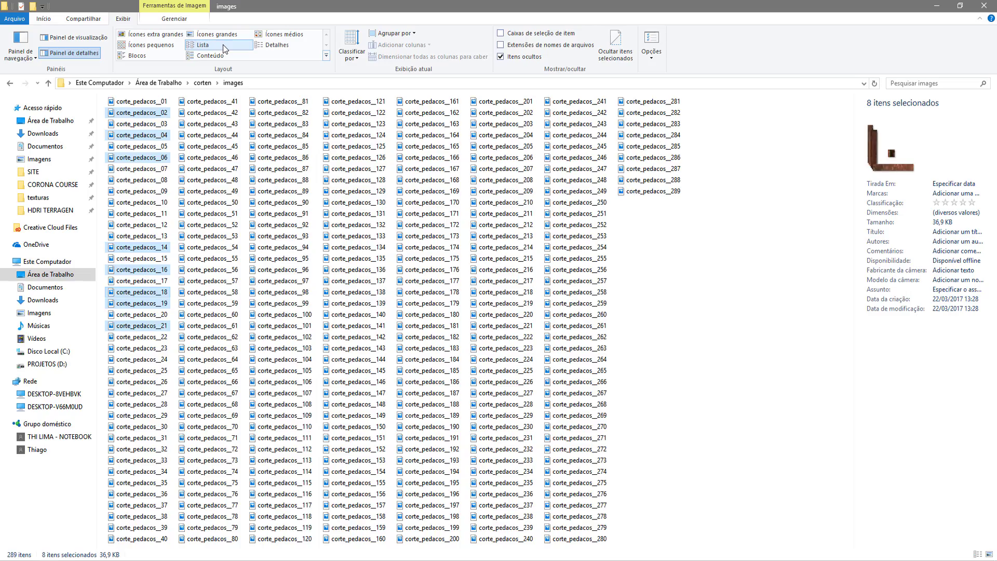
{"action": "left_click", "coordinate": [248, 54]}
{"action": "left_click", "coordinate": [277, 45]}
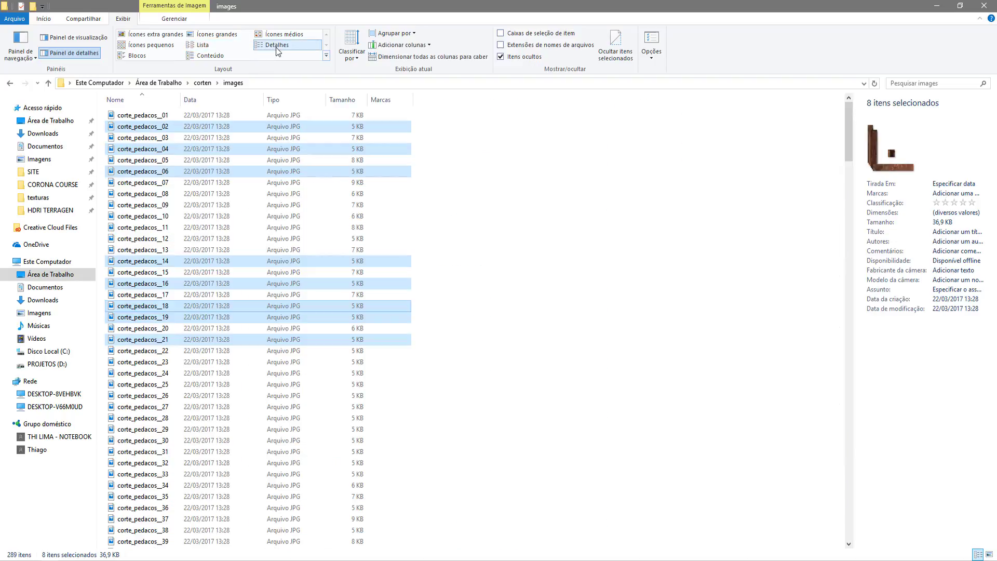
{"action": "left_click", "coordinate": [503, 196]}
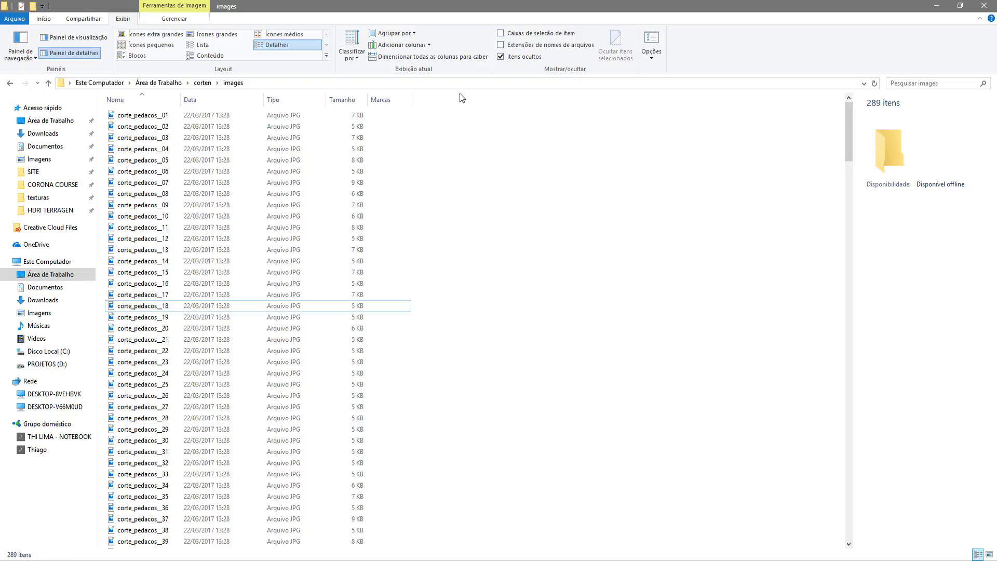
{"action": "right_click", "coordinate": [432, 101]}
{"action": "left_click", "coordinate": [468, 217]}
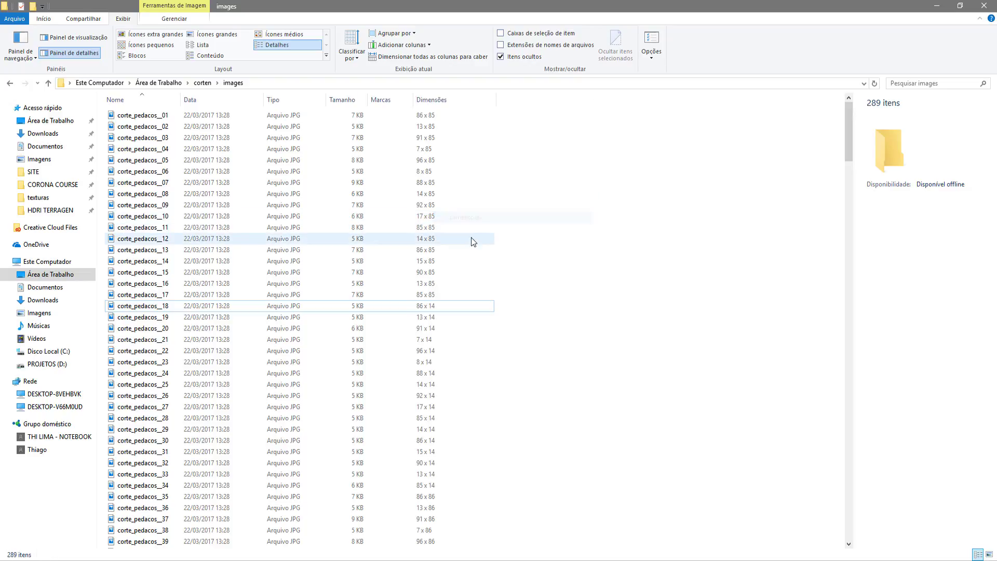
{"action": "left_click", "coordinate": [437, 100]}
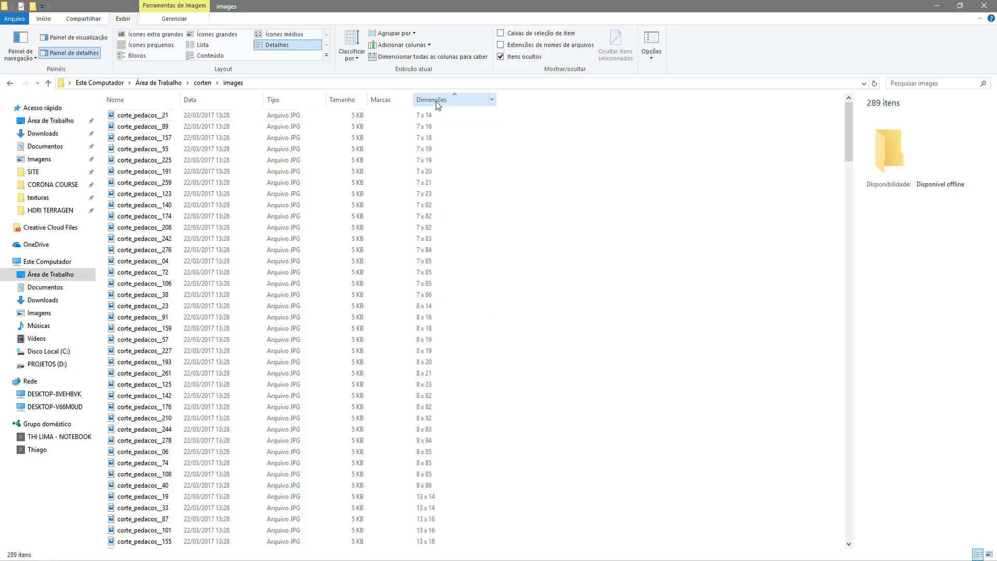
Delete the 7 and 8 pixel wide strip images, from corte_pedacos__21 through corte_pedacos__40.
{"action": "left_click", "coordinate": [435, 115]}
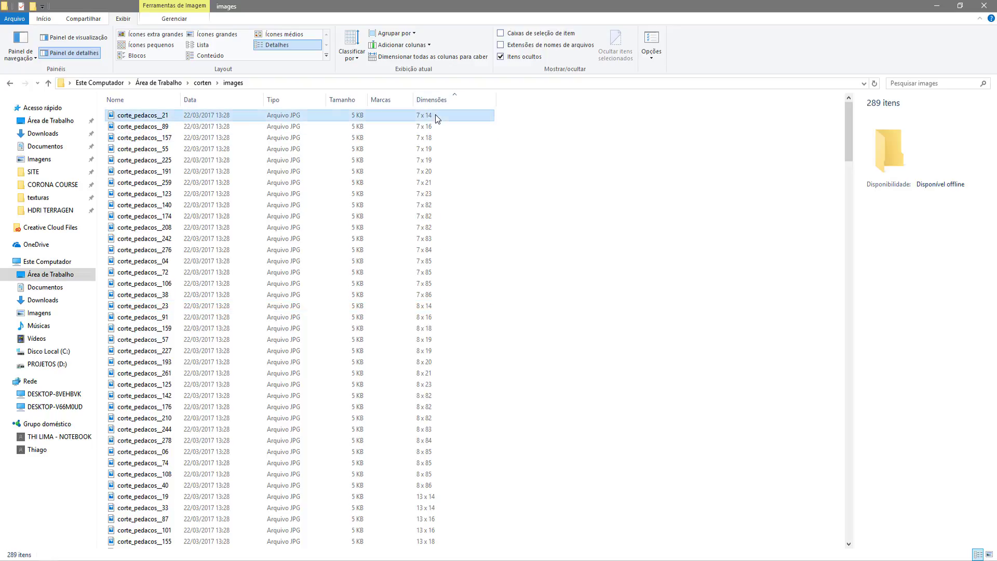
{"action": "left_click", "coordinate": [426, 486], "text": "shift"}
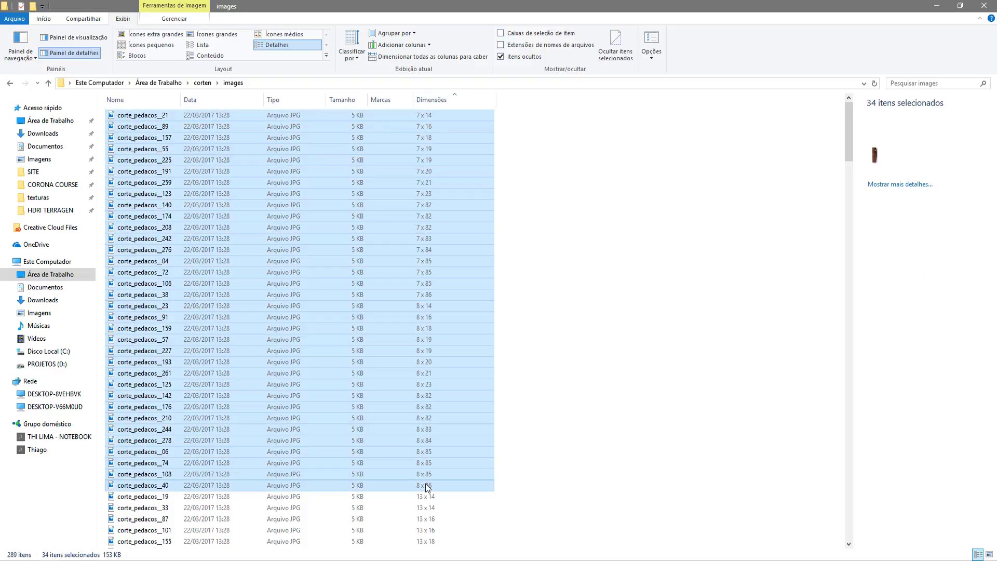
{"action": "key", "text": "Delete"}
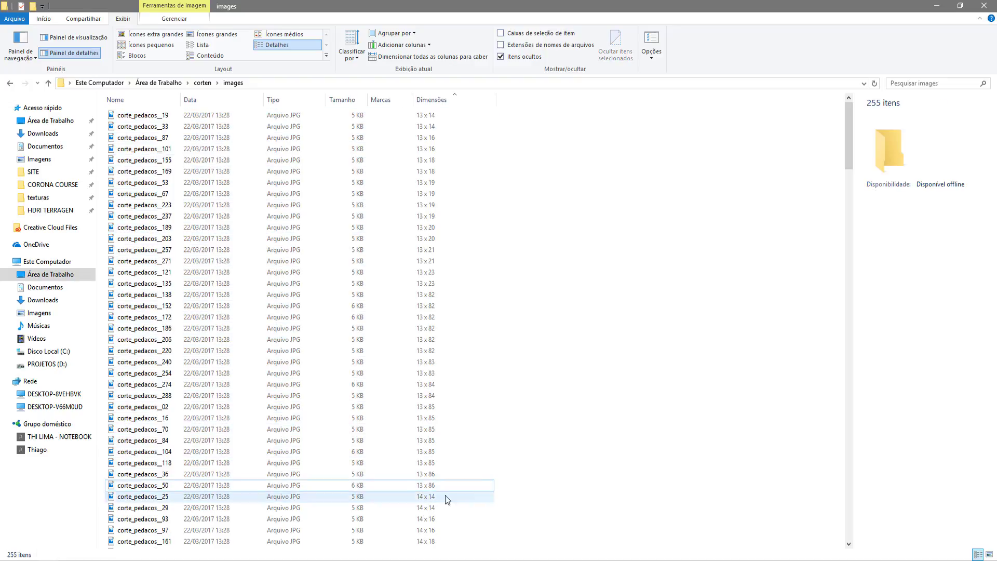
Delete the images sorted from 13 x 14 through 91 x 21, plus the block from 91 x 23 through 92 x 20.
{"action": "left_click_drag", "start_coordinate": [850, 165], "coordinate": [849, 90]}
{"action": "left_click", "coordinate": [338, 318]}
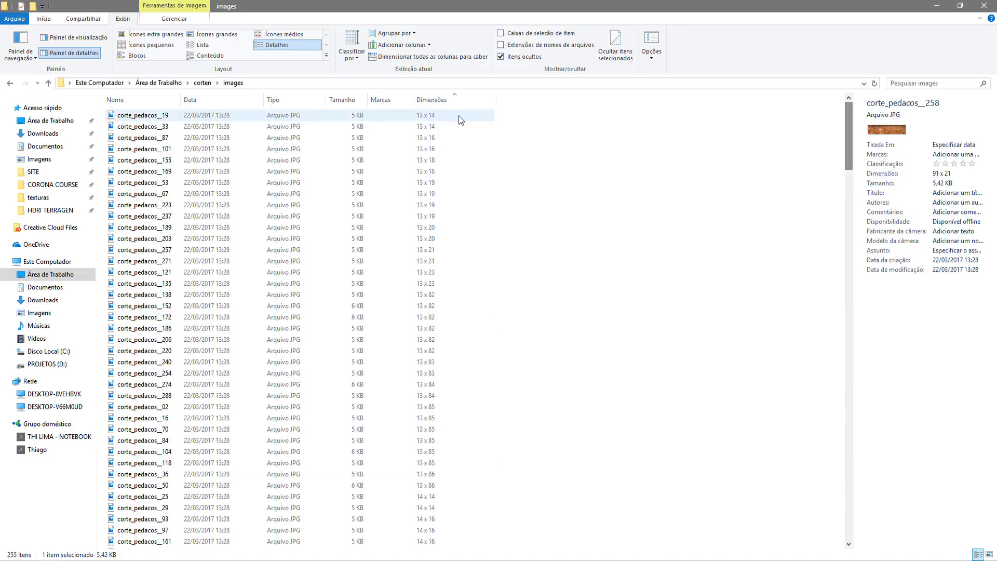
{"action": "left_click", "coordinate": [457, 115], "text": "shift"}
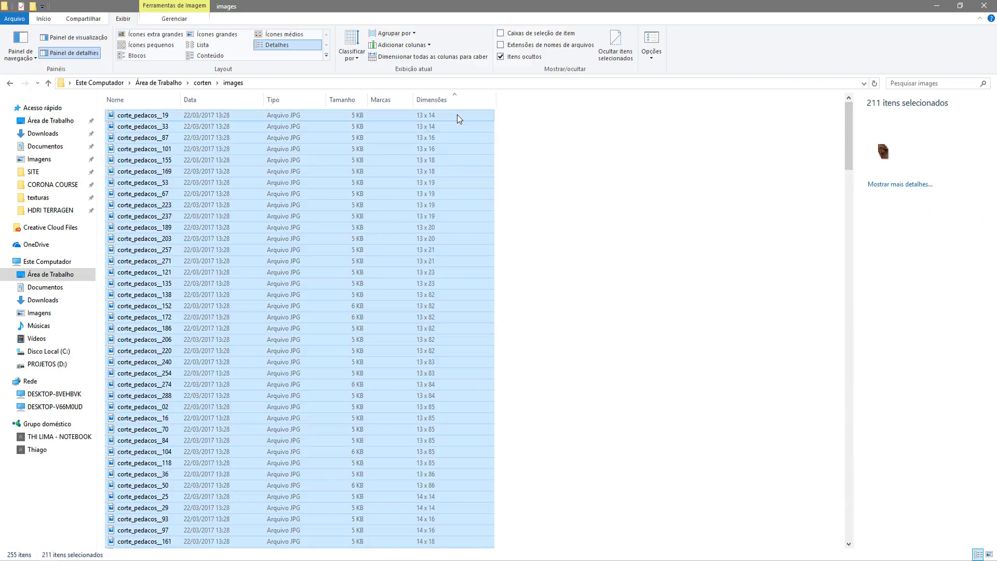
{"action": "key", "text": "Delete"}
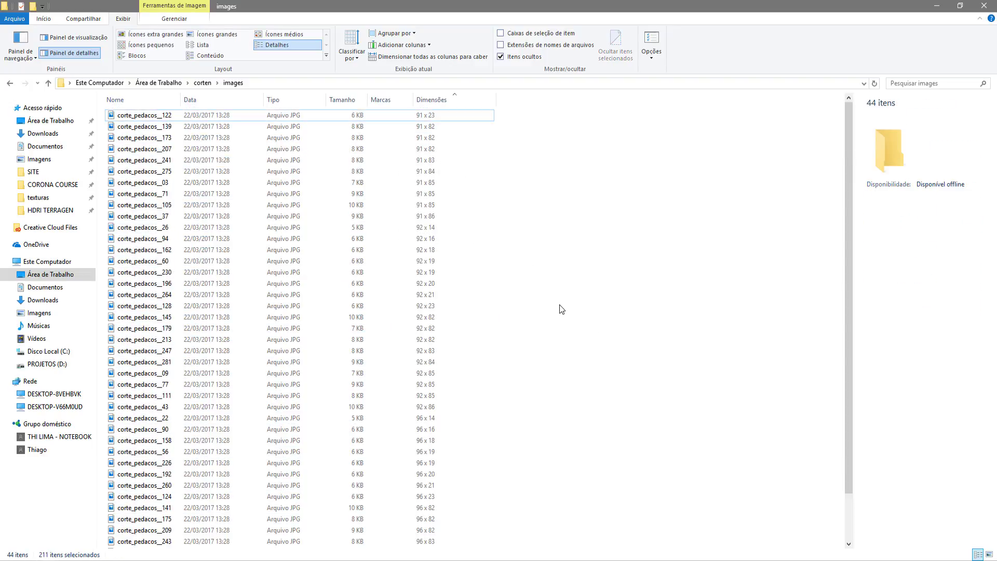
{"action": "left_click", "coordinate": [421, 287], "text": "shift"}
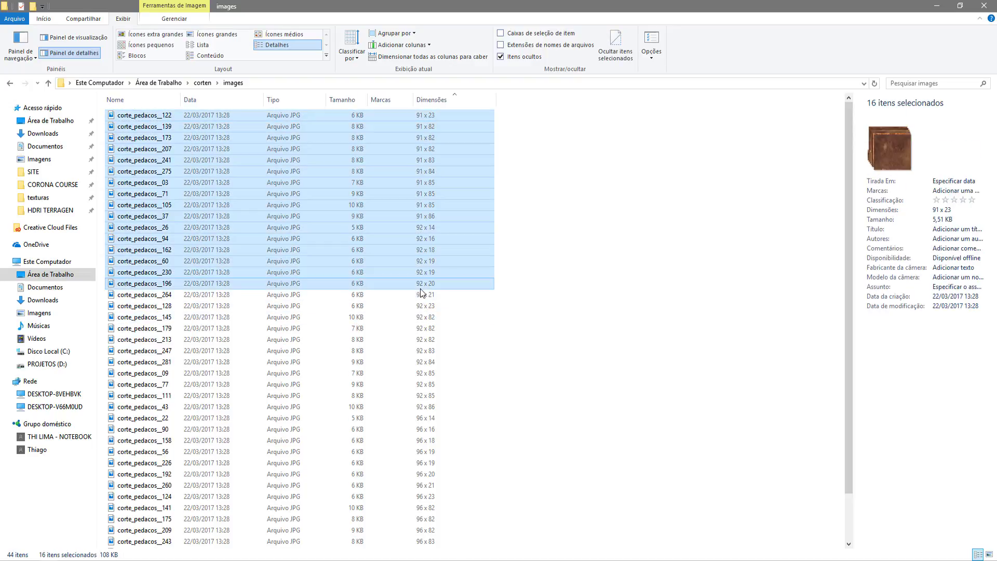
{"action": "key", "text": "Delete"}
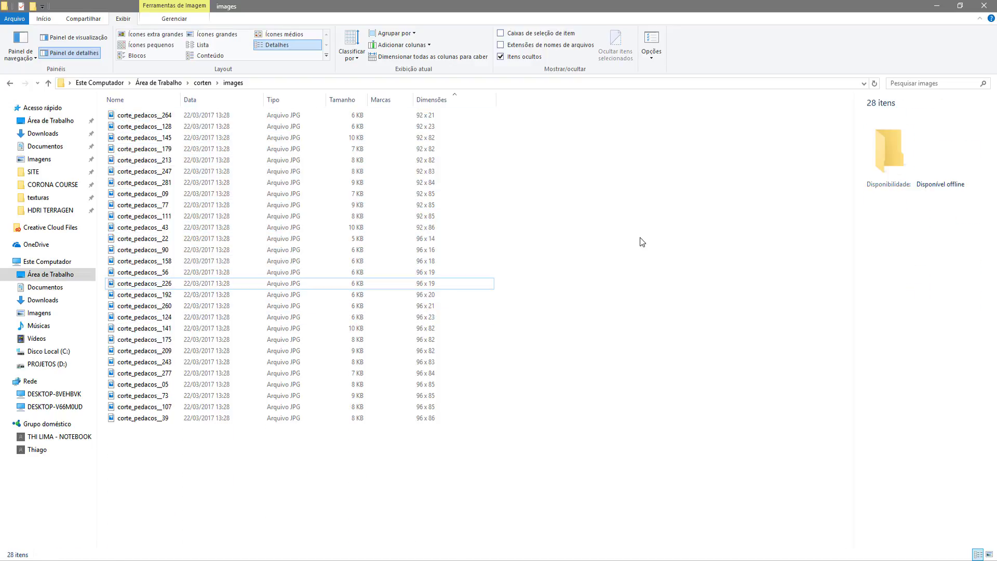
Show the files as large icons and delete the six joint strips at the start of the second row.
{"action": "left_click", "coordinate": [216, 33]}
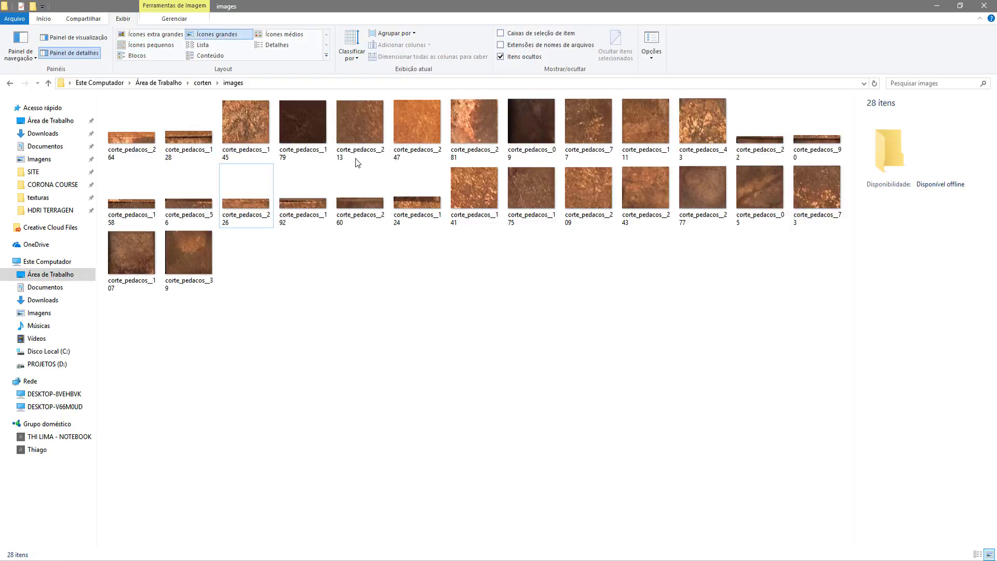
{"action": "left_click_drag", "start_coordinate": [403, 244], "coordinate": [144, 202]}
{"action": "key", "text": "Delete"}
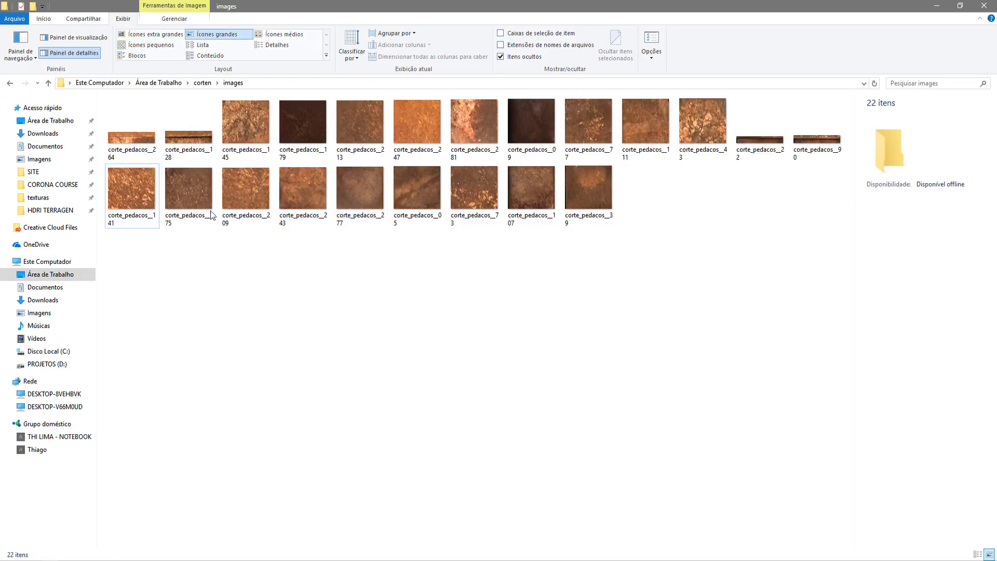
Delete the remaining joint strip images corte_pedacos__264, corte_pedacos__128, corte_pedacos__22 and corte_pedacos__90.
{"action": "left_click", "coordinate": [142, 145], "text": "ctrl"}
{"action": "key", "text": "Delete"}
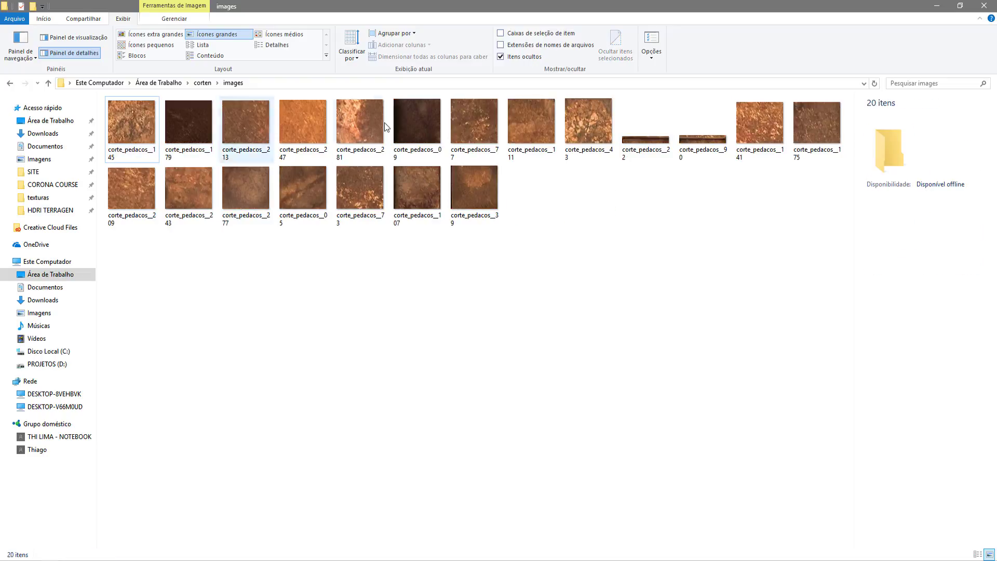
{"action": "left_click_drag", "start_coordinate": [682, 188], "coordinate": [644, 128]}
{"action": "key", "text": "Delete"}
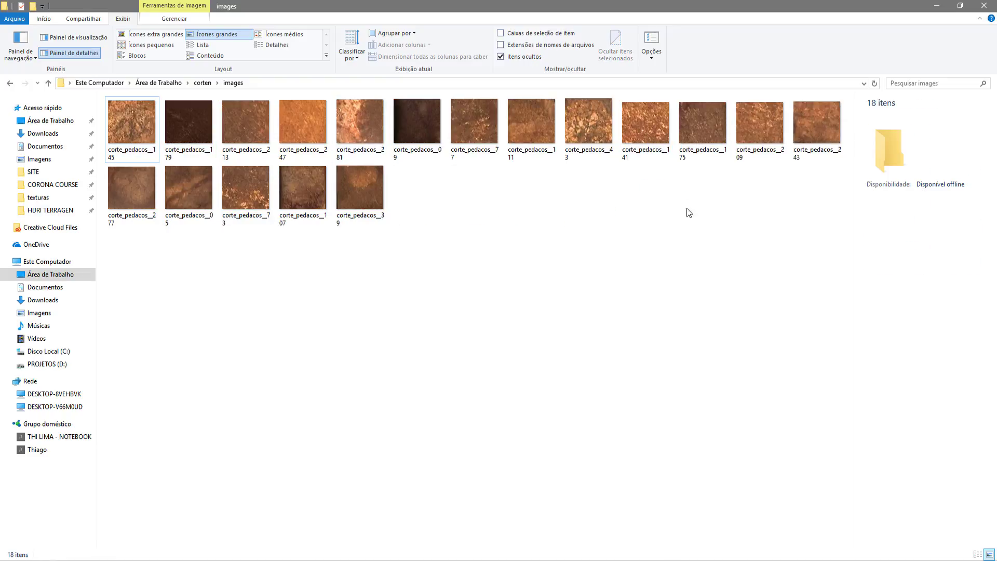
View the tile images at full size from corte_pedacos__213 through corte_pedacos__43 in the photo viewer, and close it.
{"action": "left_click", "coordinate": [241, 121]}
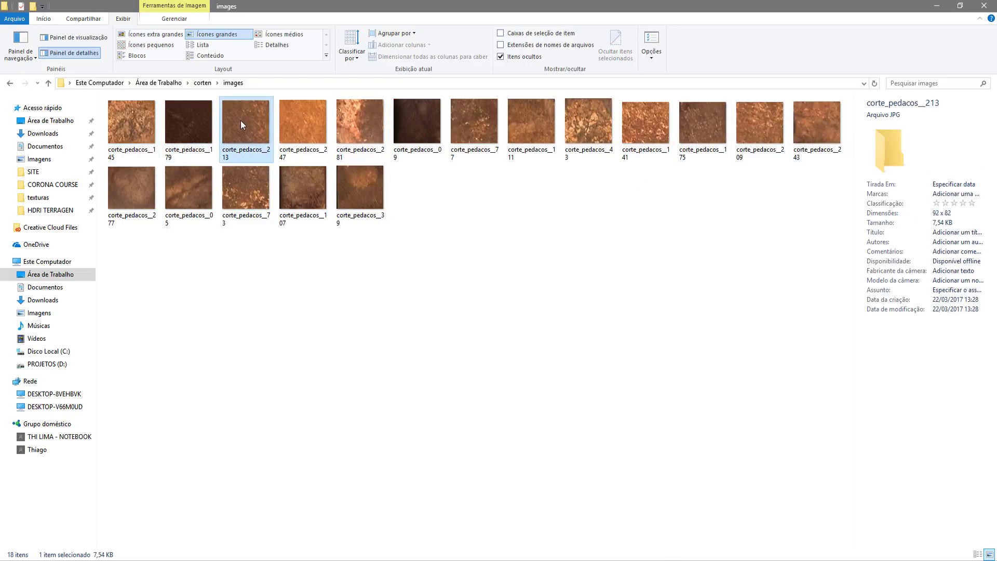
{"action": "double_click", "coordinate": [241, 120]}
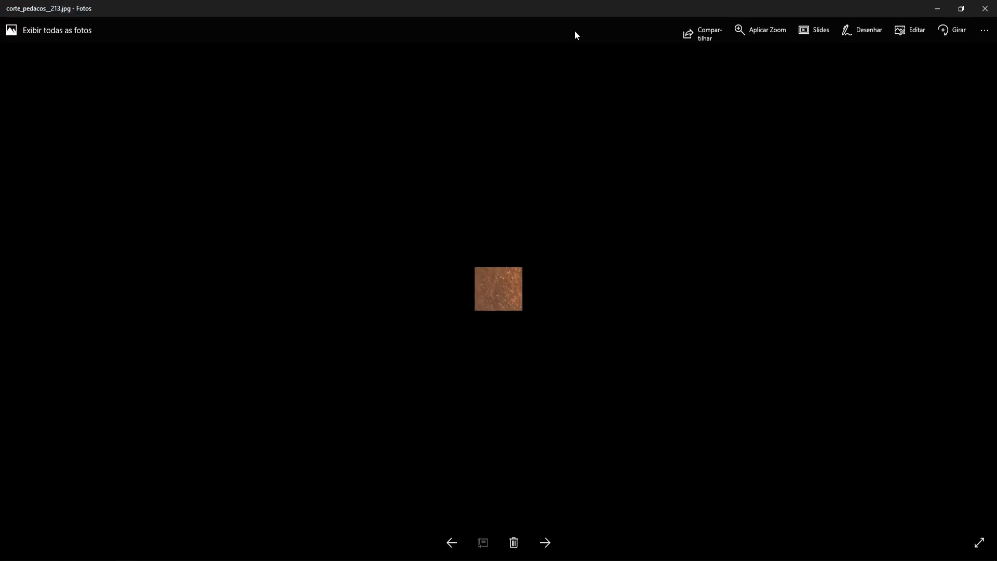
{"action": "key", "text": "Right"}
{"action": "key", "text": "Right"}
{"action": "key", "text": "Right"}
{"action": "key", "text": "Right"}
{"action": "key", "text": "Right"}
{"action": "key", "text": "Right"}
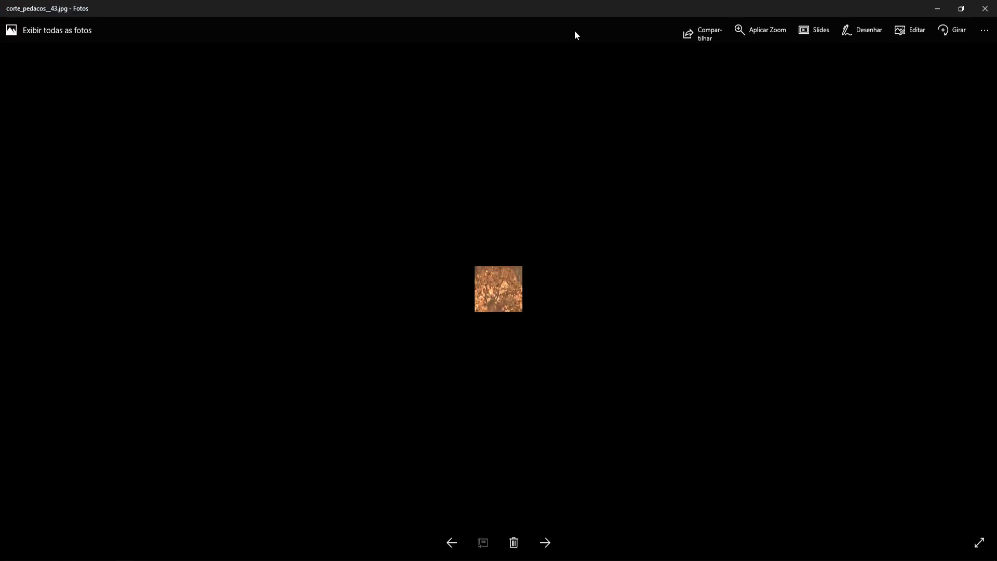
{"action": "left_click", "coordinate": [985, 8]}
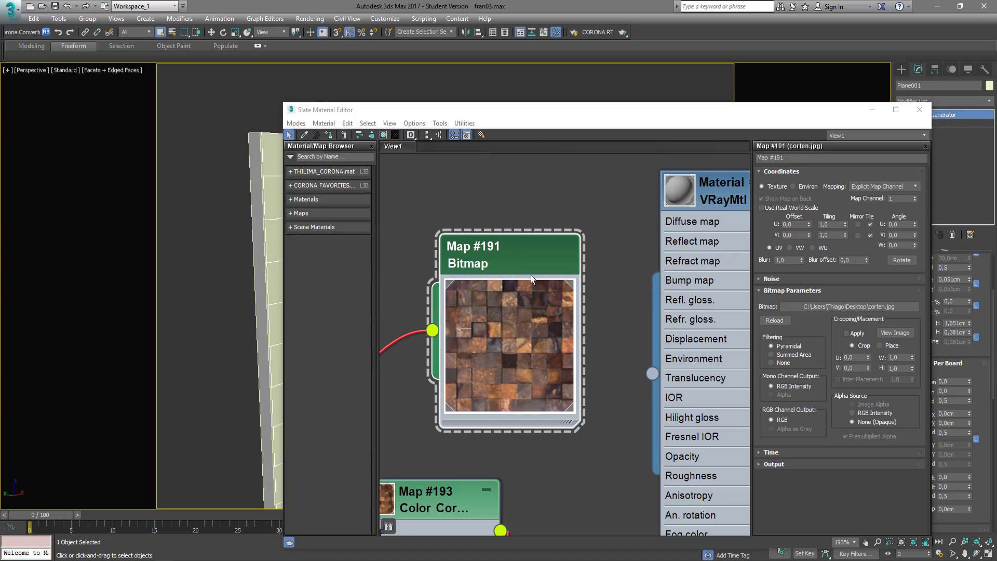
In the 3ds Max Slate Material Editor, delete the old Material #2 together with its bitmap and Color Correction maps.
{"action": "scroll", "coordinate": [498, 328], "scroll_direction": "down", "scroll_amount": 8}
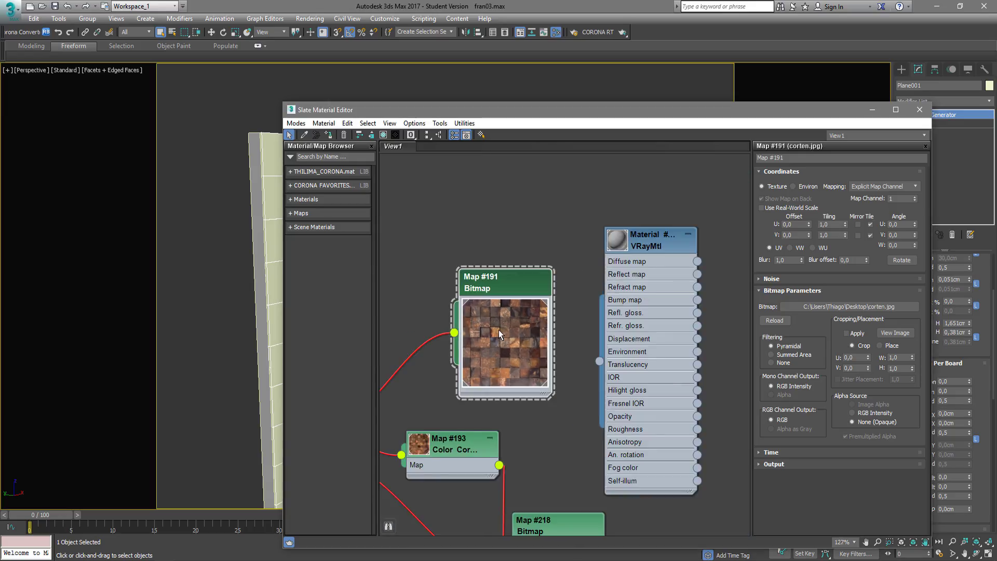
{"action": "middle_click_drag", "start_coordinate": [457, 412], "coordinate": [541, 294]}
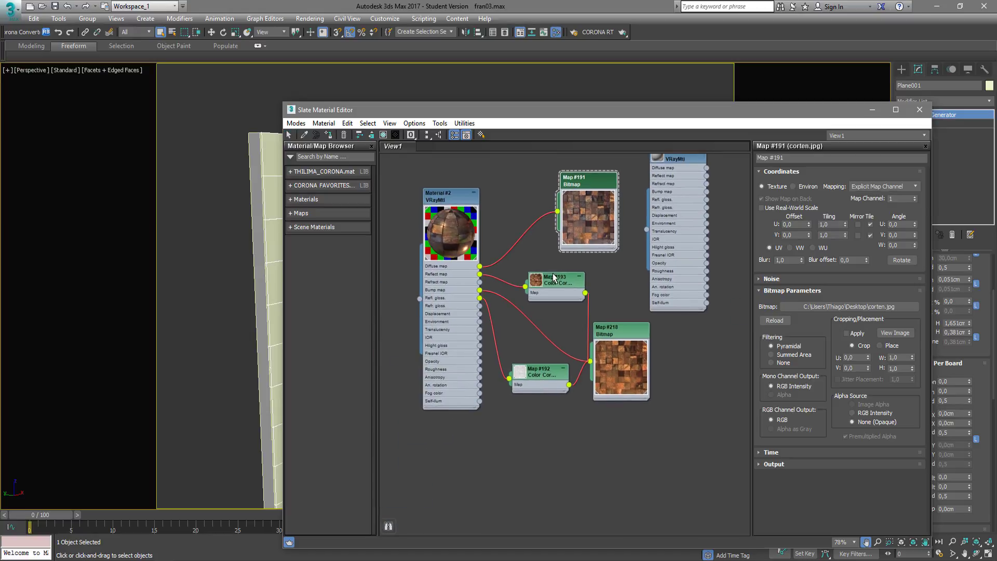
{"action": "left_click_drag", "start_coordinate": [607, 160], "coordinate": [422, 543]}
{"action": "key", "text": "Delete"}
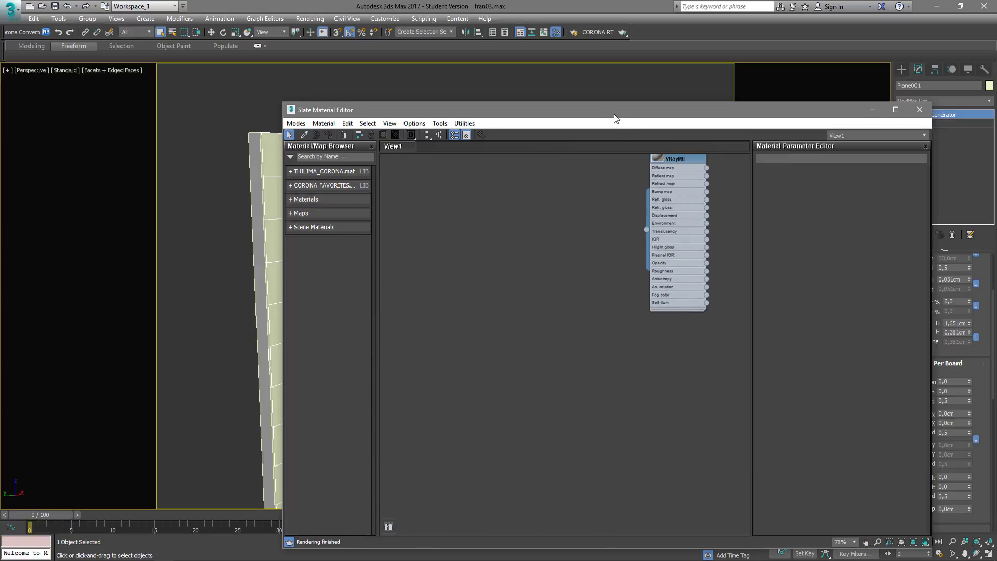
Create a new VRayMtl in the node view and assign it to the selected tiled wall.
{"action": "left_click_drag", "start_coordinate": [614, 118], "coordinate": [519, 157]}
{"action": "right_click", "coordinate": [379, 267]}
{"action": "mouse_move", "coordinate": [473, 304]}
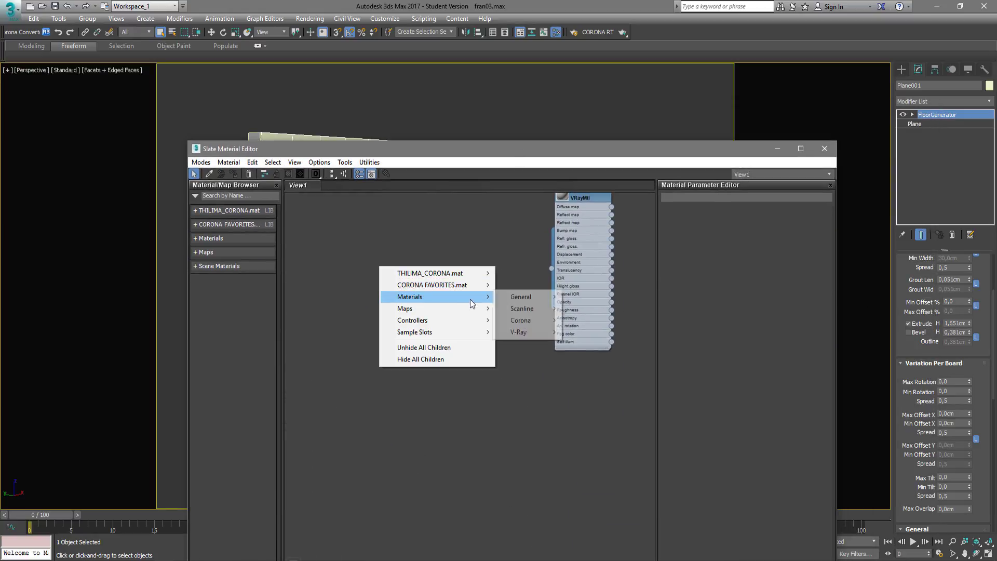
{"action": "mouse_move", "coordinate": [535, 333]}
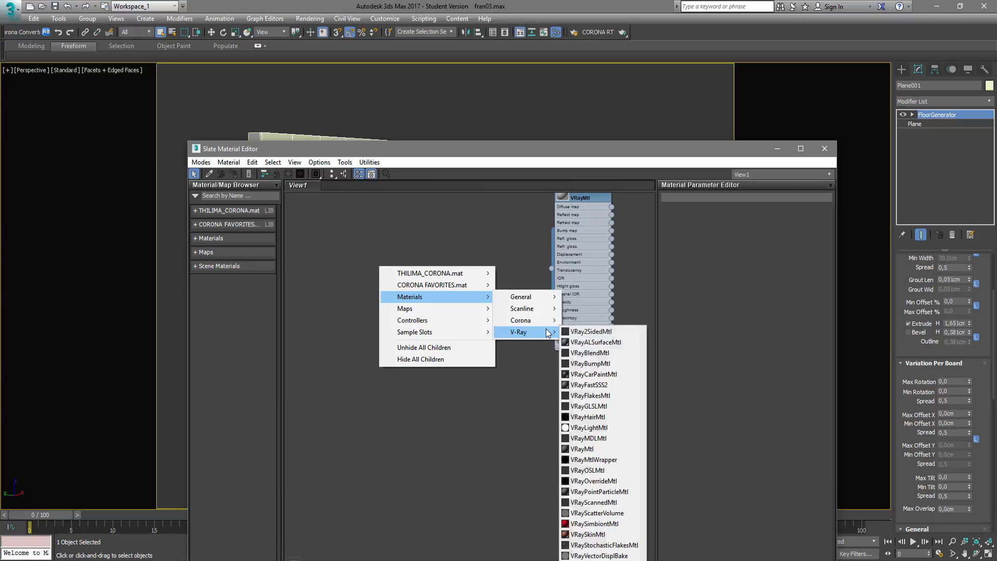
{"action": "left_click", "coordinate": [600, 451]}
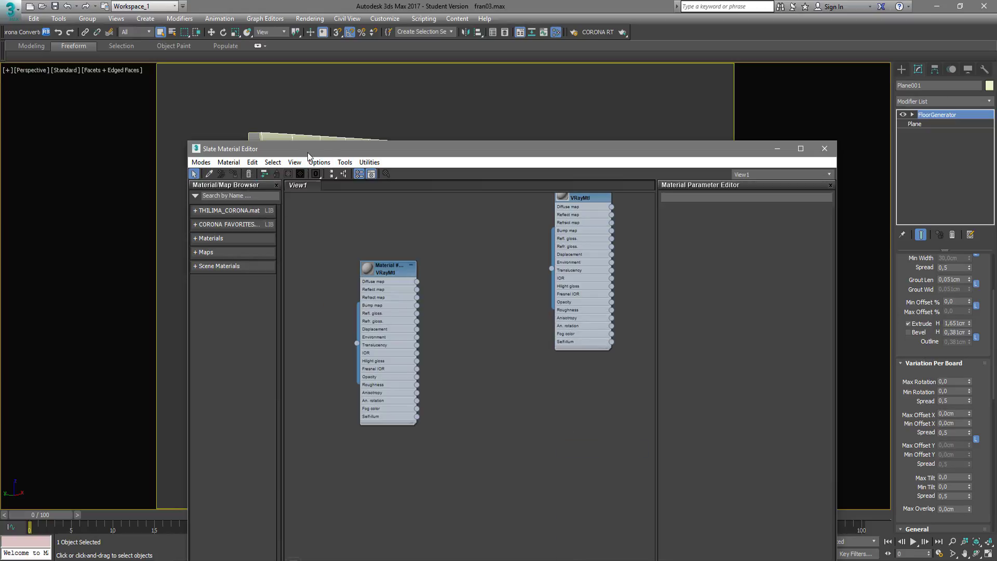
{"action": "left_click_drag", "start_coordinate": [308, 151], "coordinate": [309, 221]}
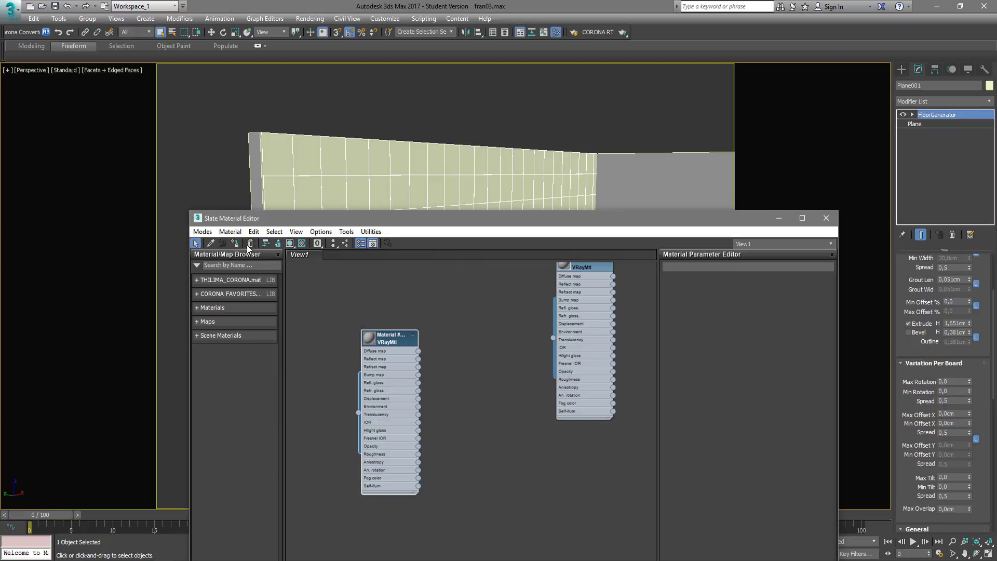
{"action": "left_click", "coordinate": [234, 243]}
Connect a MultiTexture map to the new material's Diffuse map and show the map's parameters.
{"action": "left_click_drag", "start_coordinate": [420, 353], "coordinate": [457, 334]}
{"action": "mouse_move", "coordinate": [498, 357]}
{"action": "mouse_move", "coordinate": [587, 356]}
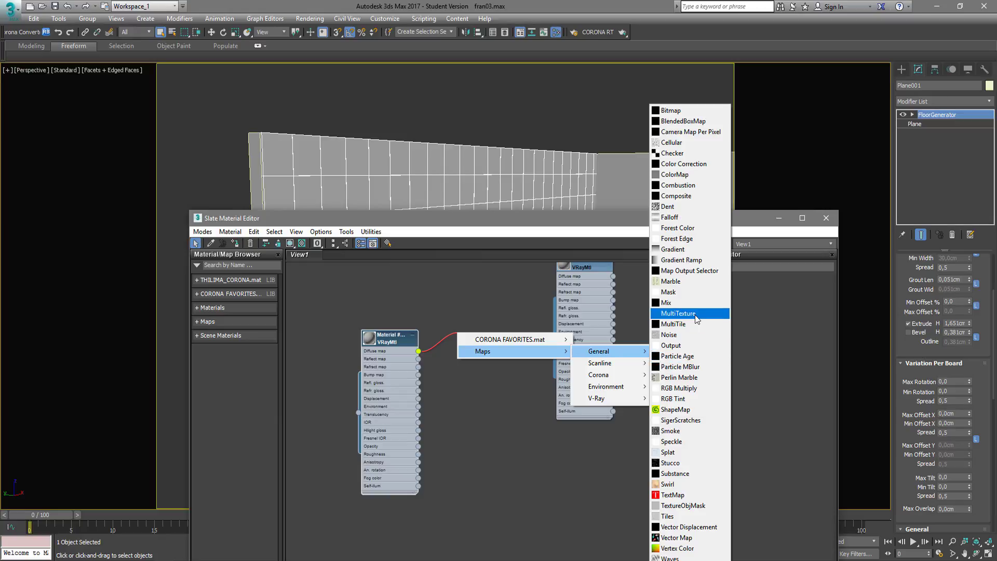
{"action": "left_click", "coordinate": [677, 317]}
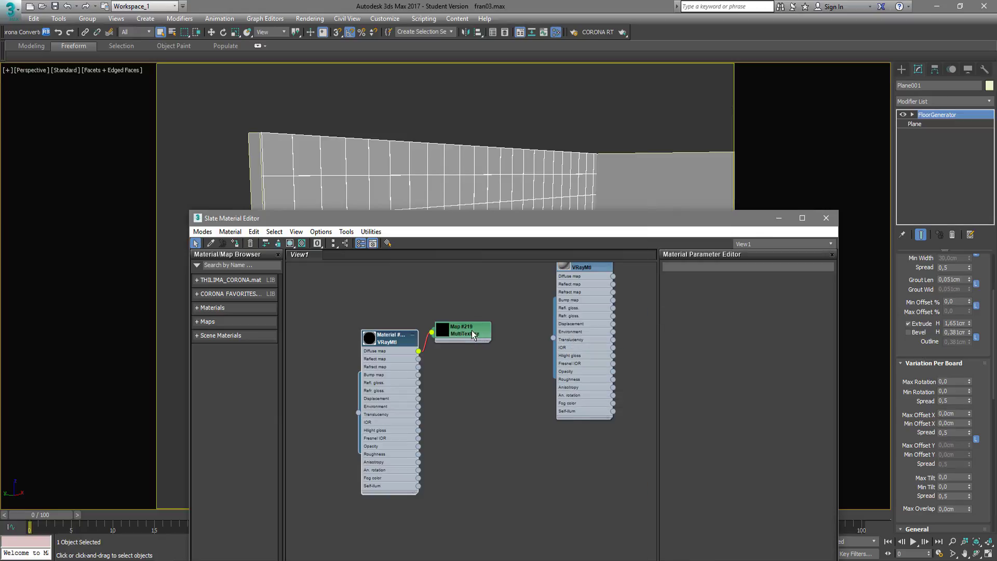
{"action": "left_click_drag", "start_coordinate": [471, 330], "coordinate": [489, 362]}
{"action": "double_click", "coordinate": [489, 362]}
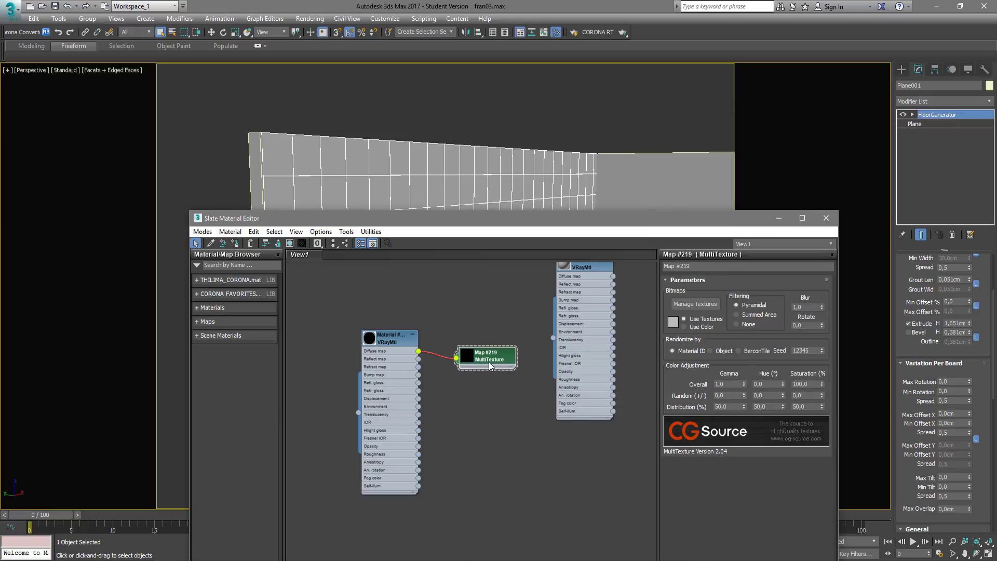
Load all the images from the desktop folder corten\images, corte_pedacos__05 through corte_pedacos__281, into the MultiTexture map.
{"action": "left_click", "coordinate": [691, 304]}
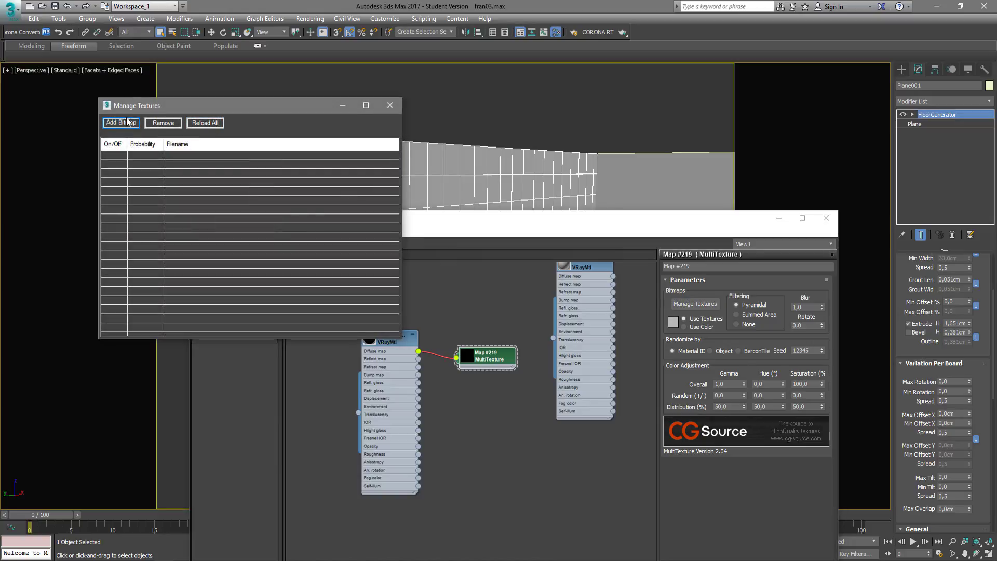
{"action": "left_click", "coordinate": [121, 123]}
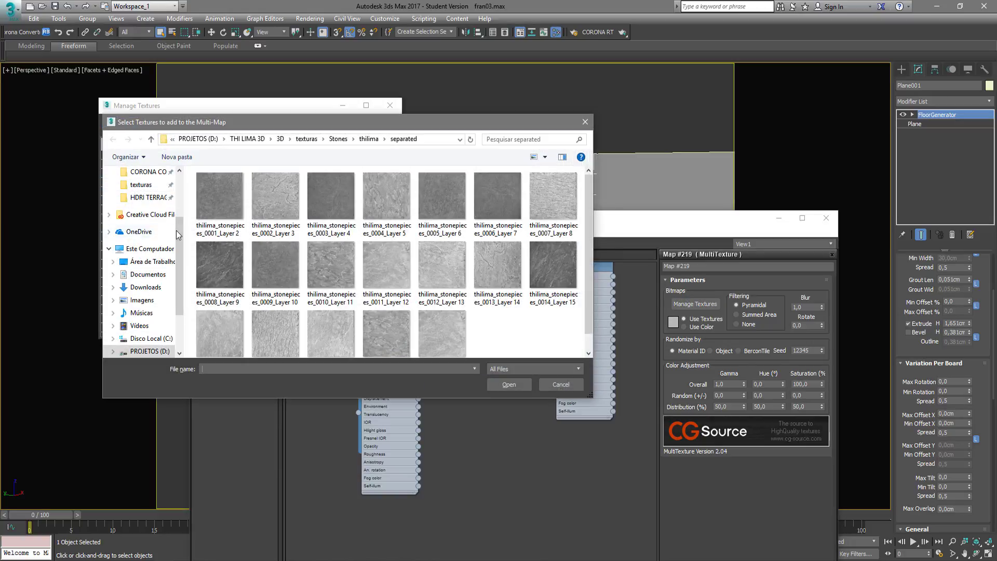
{"action": "left_click_drag", "start_coordinate": [179, 231], "coordinate": [187, 174]}
{"action": "left_click", "coordinate": [179, 181]}
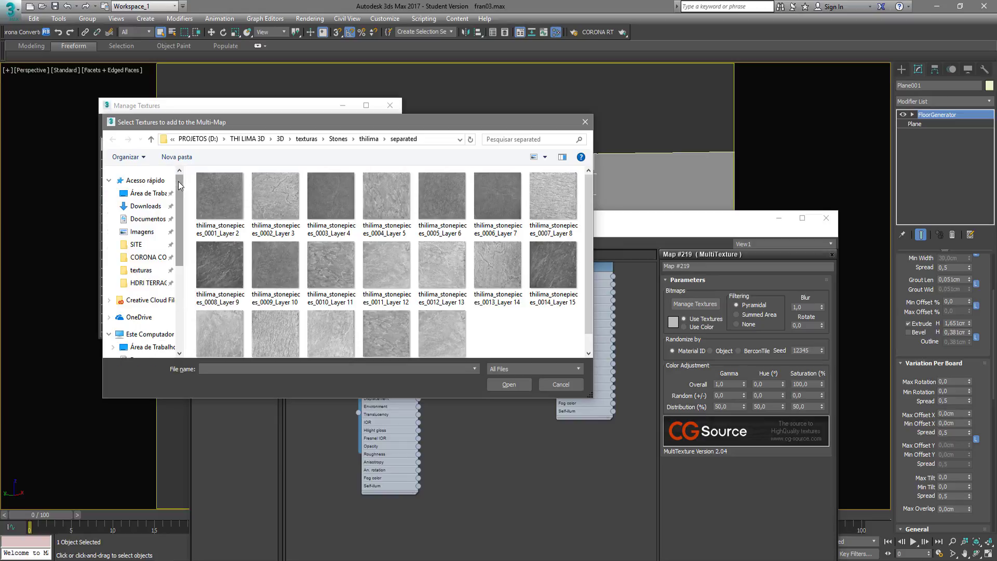
{"action": "left_click", "coordinate": [149, 193]}
{"action": "double_click", "coordinate": [295, 244]}
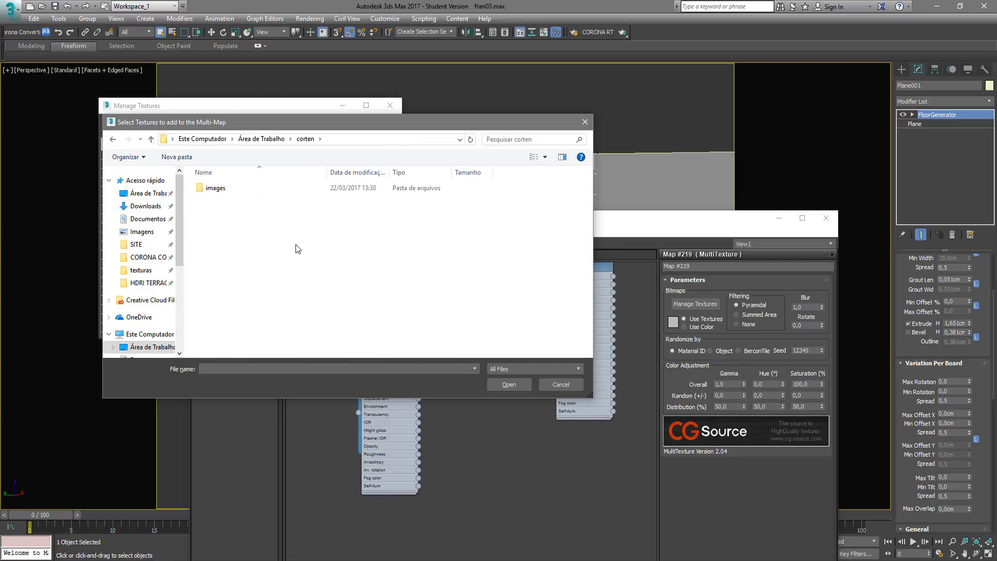
{"action": "double_click", "coordinate": [236, 189]}
{"action": "left_click", "coordinate": [235, 189]}
{"action": "left_click", "coordinate": [388, 346], "text": "shift"}
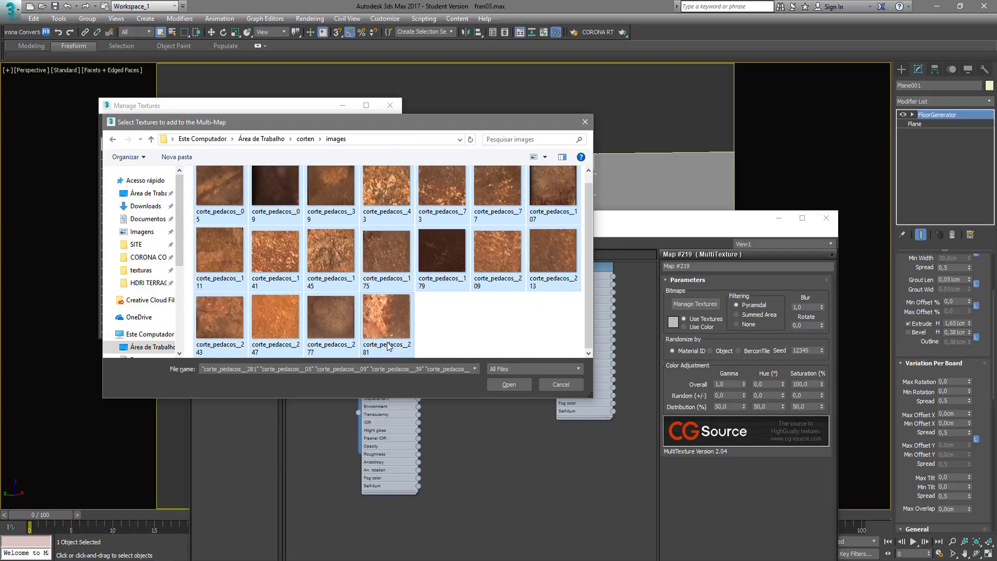
{"action": "left_click", "coordinate": [510, 384]}
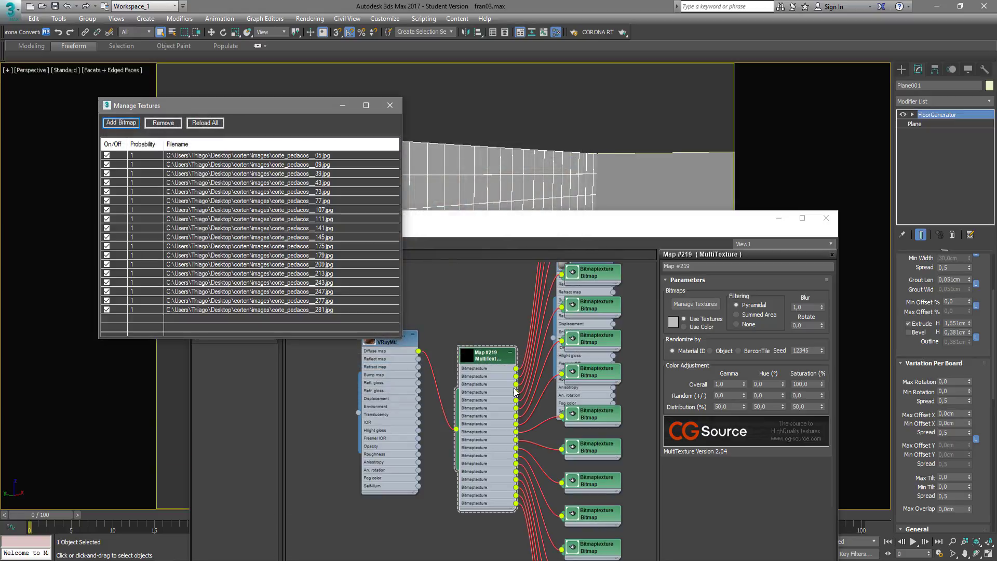
Move the VRayMtl node lower and farther away from the MultiTexture node.
{"action": "left_click_drag", "start_coordinate": [571, 292], "coordinate": [664, 300]}
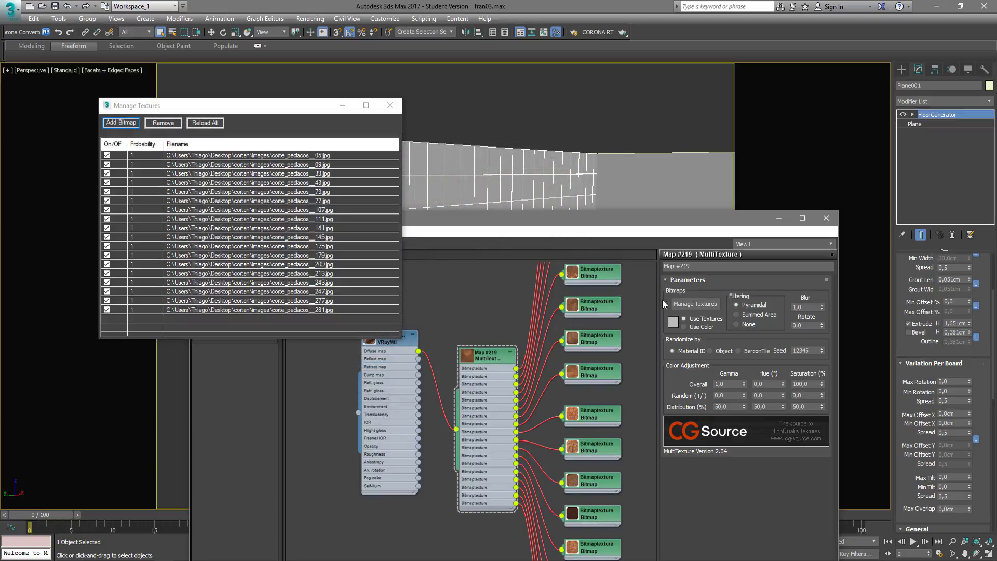
{"action": "middle_click_drag", "start_coordinate": [525, 331], "coordinate": [576, 250]}
{"action": "left_click_drag", "start_coordinate": [439, 351], "coordinate": [407, 442]}
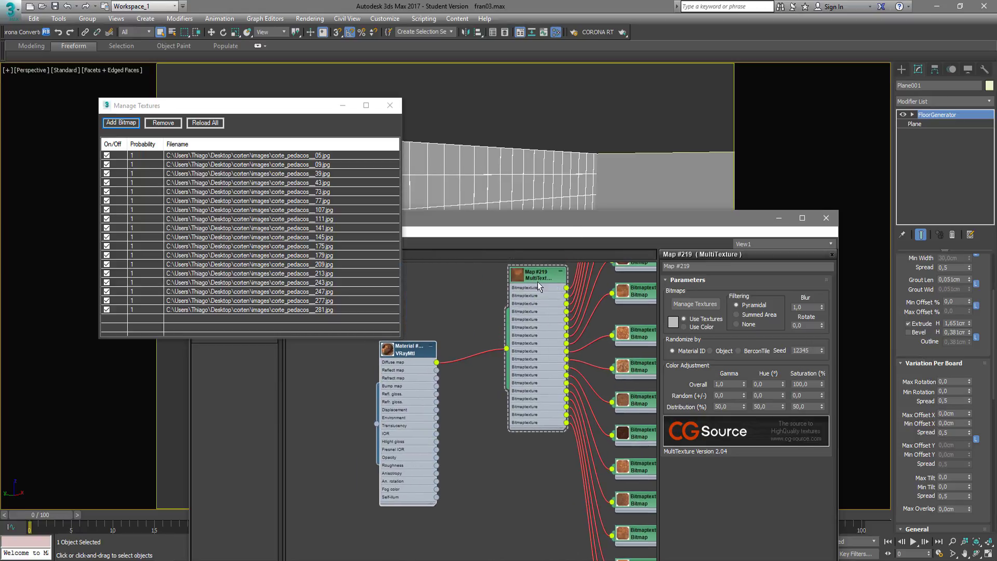
{"action": "middle_click_drag", "start_coordinate": [605, 331], "coordinate": [528, 369]}
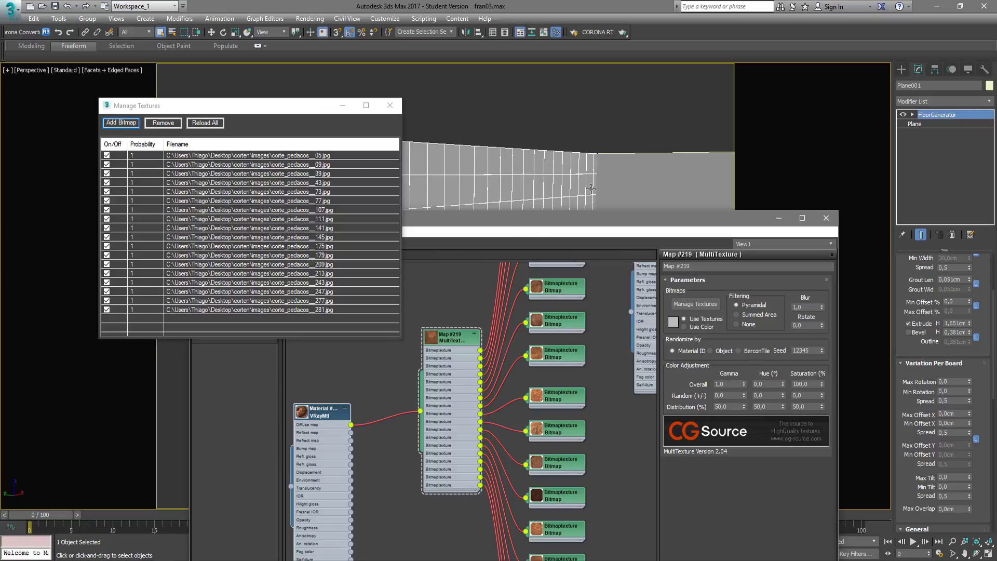
Add a MaterialByElement modifier to the tiled wall, using Random Distribution with an ID Count of 30.
{"action": "left_click", "coordinate": [949, 102]}
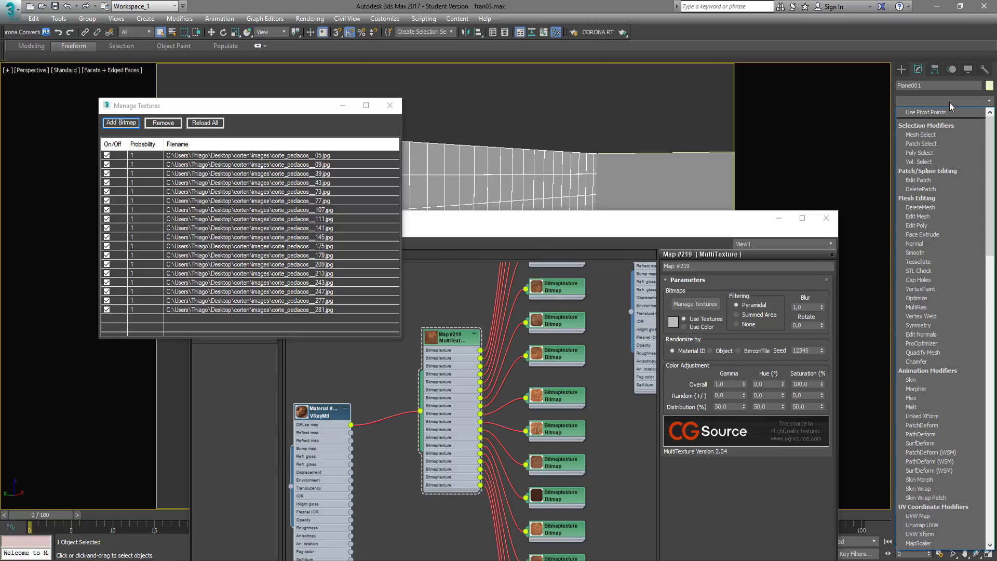
{"action": "left_click", "coordinate": [949, 102]}
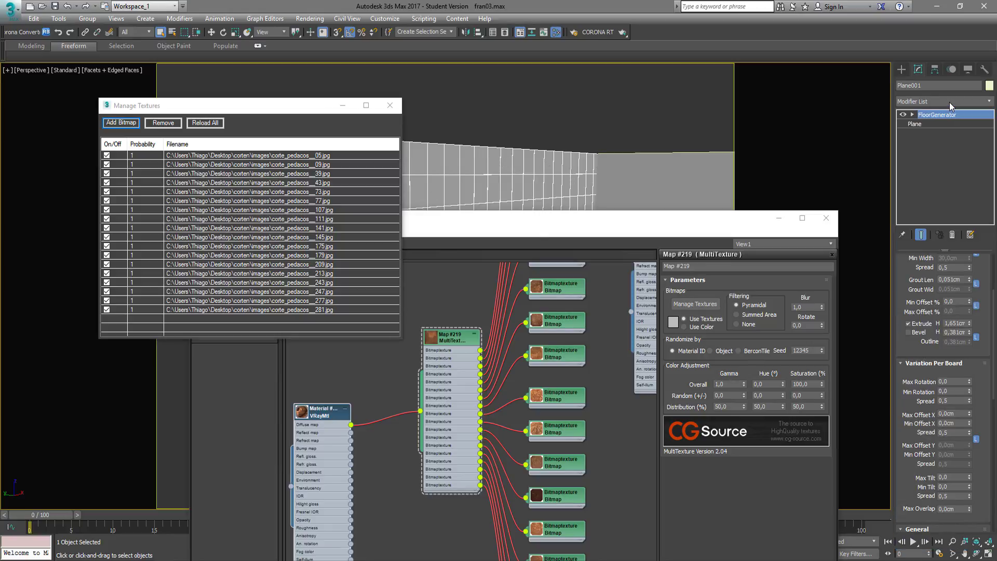
{"action": "left_click", "coordinate": [950, 102]}
{"action": "type", "text": "mat"}
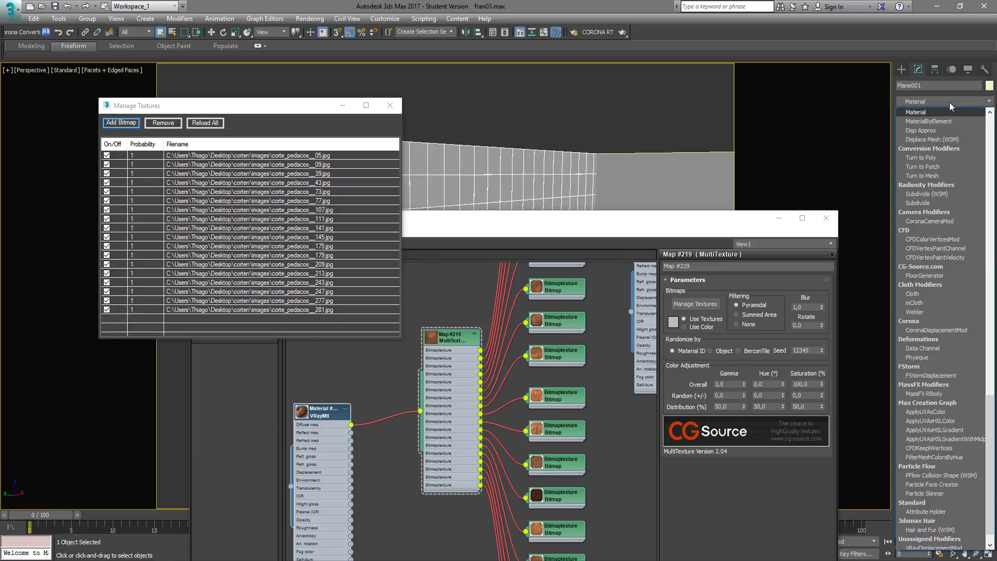
{"action": "key", "text": "Down"}
{"action": "key", "text": "Return"}
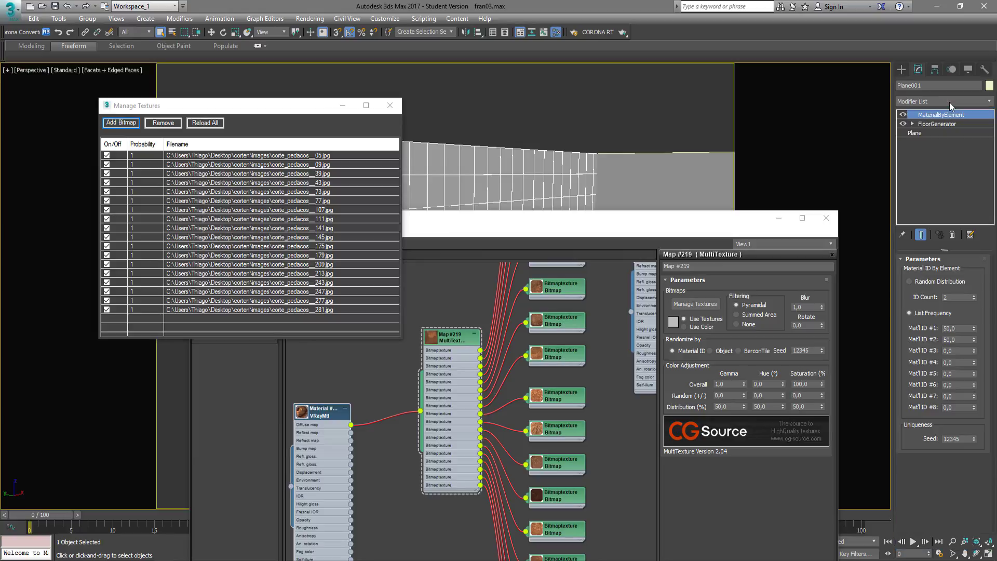
{"action": "left_click", "coordinate": [918, 283]}
Uncover the tiled wall in the viewport and convert it to an Editable Poly.
{"action": "left_click_drag", "start_coordinate": [703, 240], "coordinate": [698, 291]}
{"action": "right_click", "coordinate": [545, 176]}
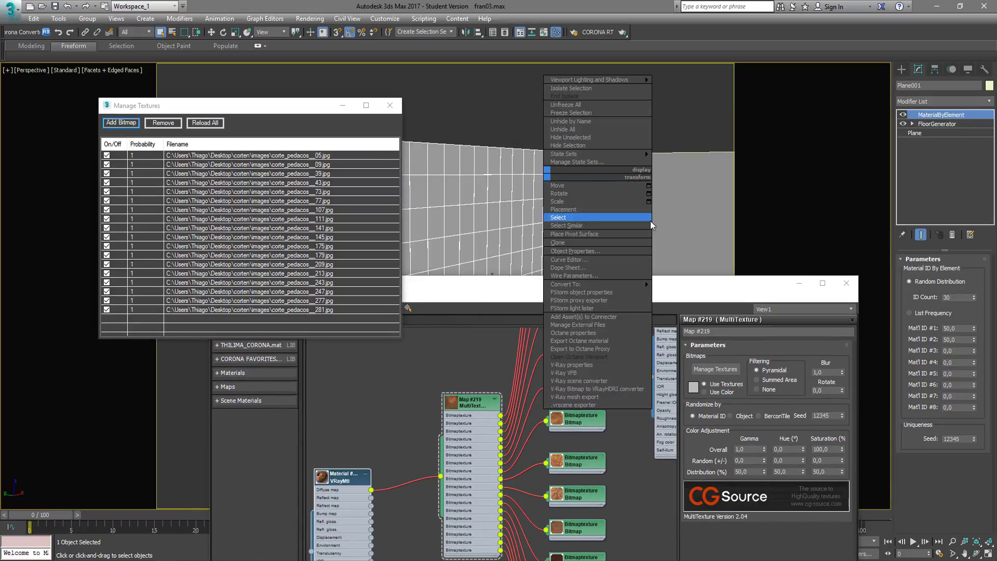
{"action": "mouse_move", "coordinate": [643, 285]}
{"action": "left_click", "coordinate": [691, 292]}
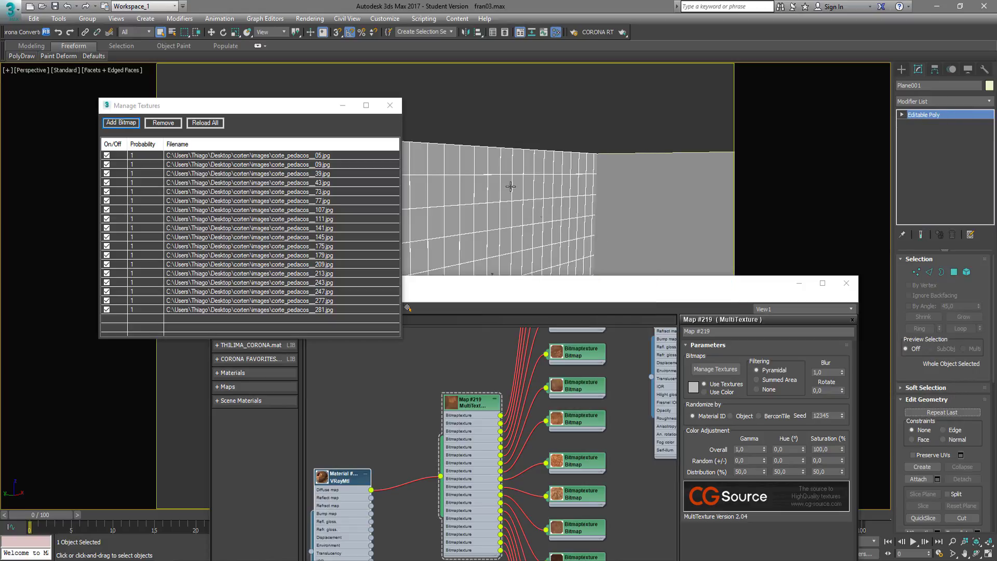
Move the Slate Material Editor back up over the viewport and close the Manage Textures window.
{"action": "left_click_drag", "start_coordinate": [639, 287], "coordinate": [699, 102]}
{"action": "mouse_move", "coordinate": [621, 218]}
{"action": "middle_mouse_down"}
{"action": "mouse_move", "coordinate": [605, 354]}
{"action": "mouse_move", "coordinate": [652, 285]}
{"action": "mouse_move", "coordinate": [616, 307]}
{"action": "mouse_move", "coordinate": [633, 221]}
{"action": "middle_mouse_up"}
{"action": "middle_click_drag", "start_coordinate": [479, 357], "coordinate": [508, 325]}
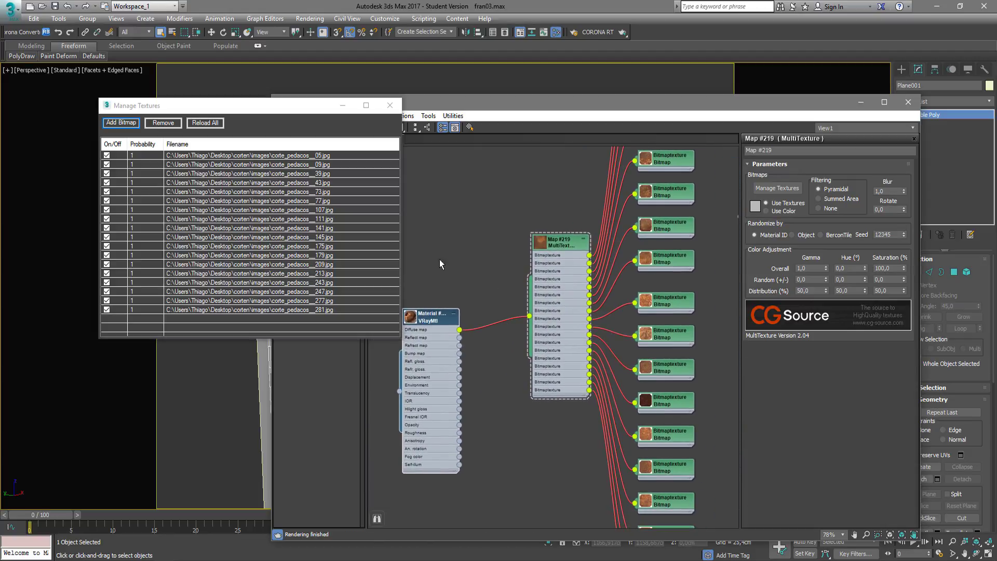
{"action": "left_click", "coordinate": [398, 107]}
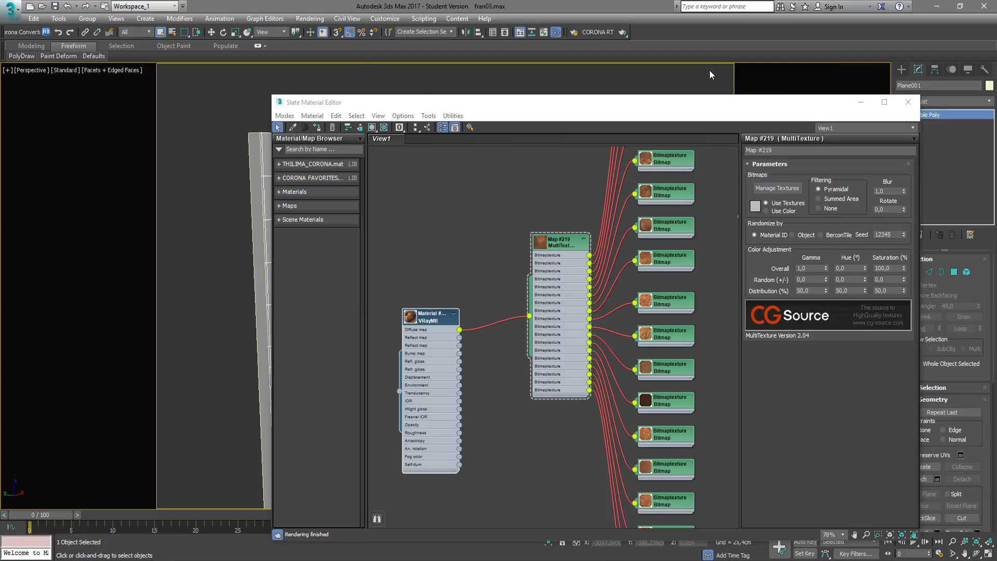
Render the wall from the PhysCamera001 view, keeping the Slate Material Editor beside the V-Ray frame buffer.
{"action": "key", "text": "c"}
{"action": "mouse_move", "coordinate": [524, 106]}
{"action": "left_mouse_down"}
{"action": "mouse_move", "coordinate": [459, 319]}
{"action": "mouse_move", "coordinate": [524, 158]}
{"action": "mouse_move", "coordinate": [518, 99]}
{"action": "left_mouse_up"}
{"action": "left_click", "coordinate": [623, 32]}
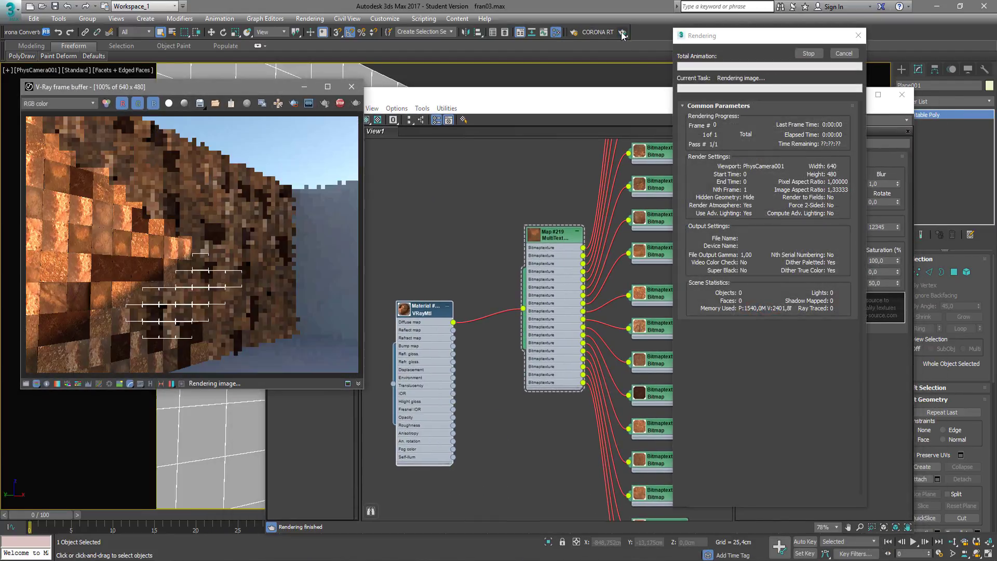
{"action": "left_click_drag", "start_coordinate": [516, 95], "coordinate": [588, 74]}
{"action": "left_click", "coordinate": [313, 104]}
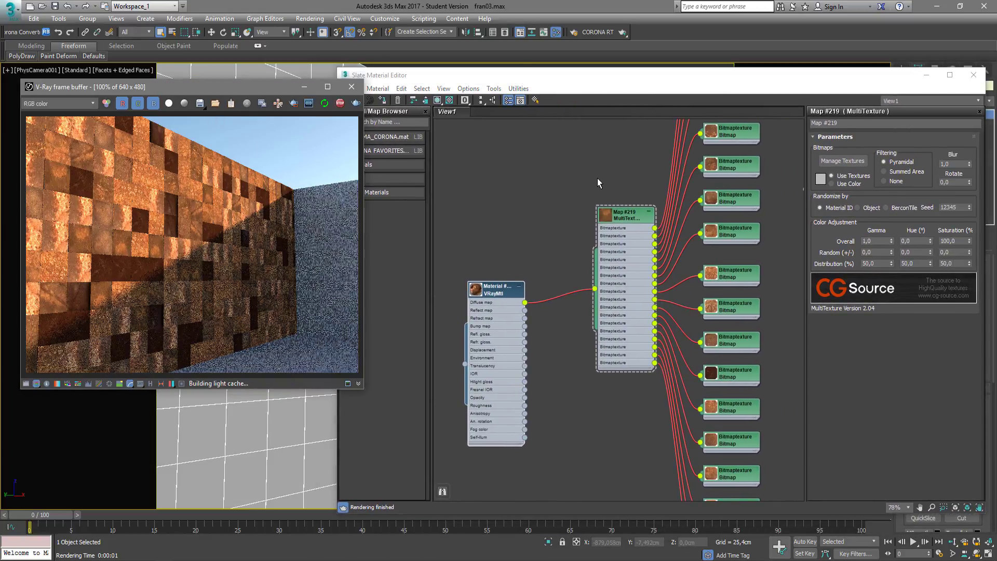
Rearrange the Slate Material Editor beside a smaller V-Ray frame buffer, and space the VRayMtl node away from the MultiTexture node.
{"action": "left_click_drag", "start_coordinate": [706, 77], "coordinate": [715, 90]}
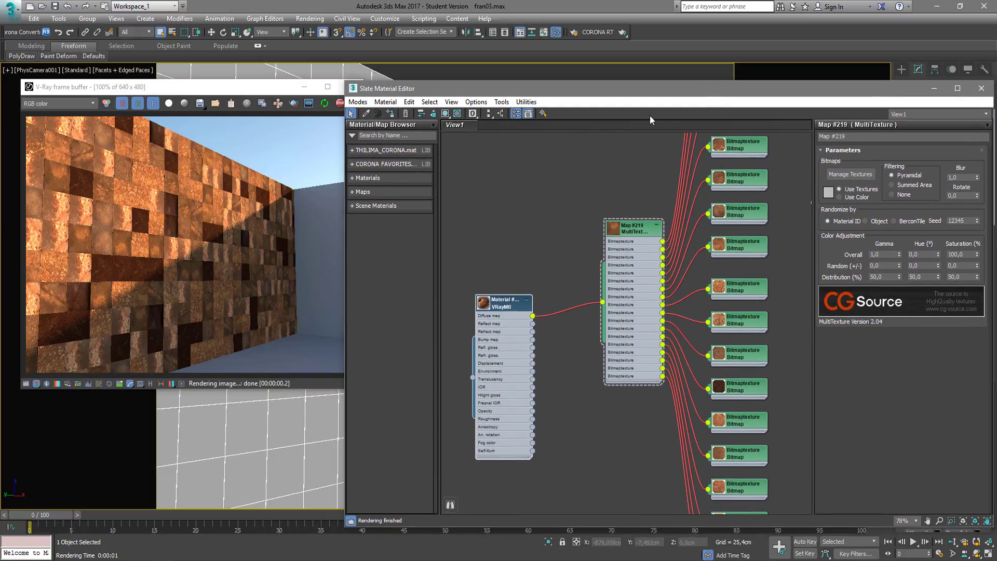
{"action": "left_click_drag", "start_coordinate": [361, 393], "coordinate": [262, 330]}
{"action": "left_click_drag", "start_coordinate": [560, 92], "coordinate": [472, 71]}
{"action": "middle_click_drag", "start_coordinate": [523, 356], "coordinate": [635, 321]}
{"action": "left_click_drag", "start_coordinate": [539, 290], "coordinate": [441, 290]}
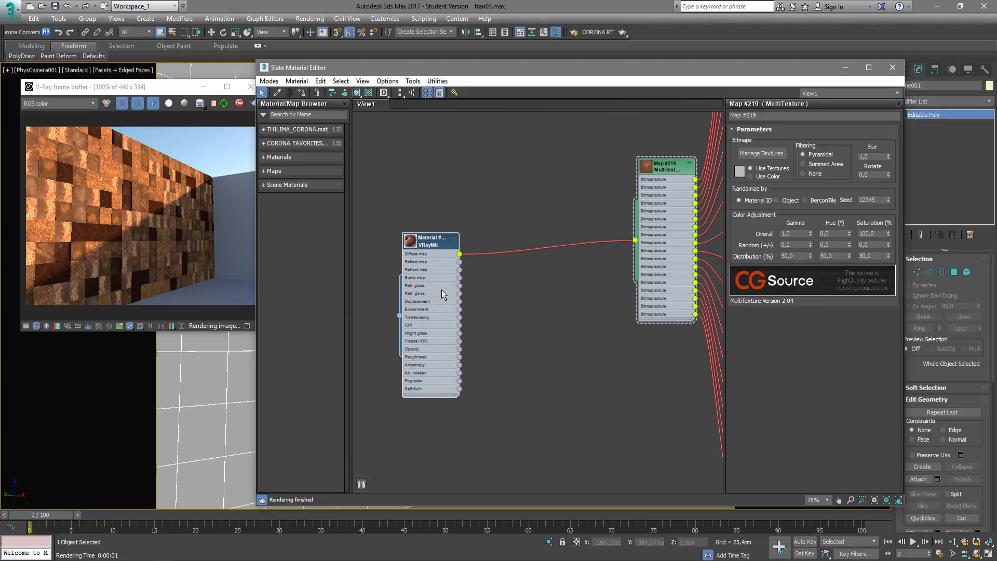
Connect the MultiTexture map to the material's reflect and reflection glossiness slots, and set its Fresnel IOR to 4.
{"action": "left_click_drag", "start_coordinate": [637, 242], "coordinate": [459, 262]}
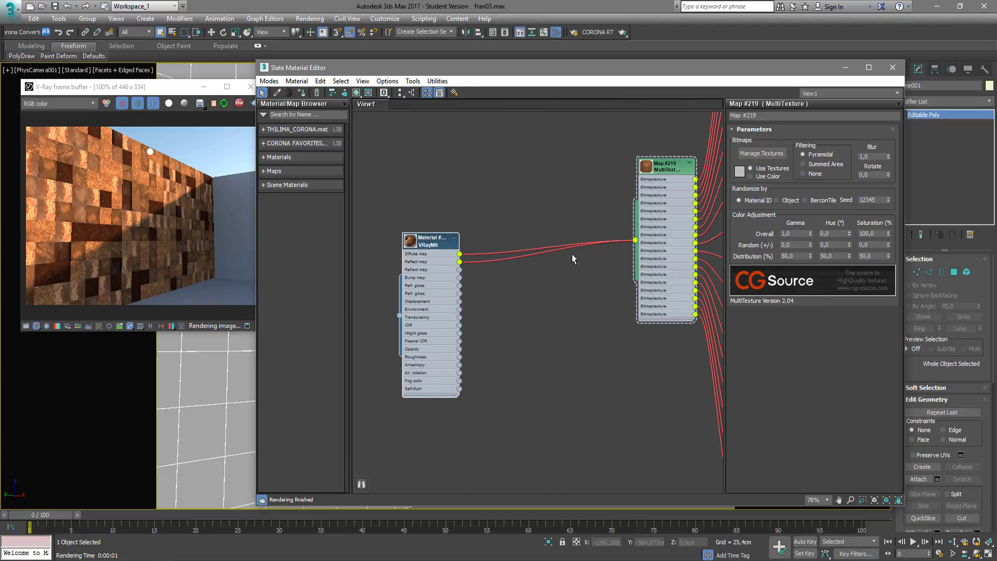
{"action": "left_click_drag", "start_coordinate": [636, 241], "coordinate": [459, 285]}
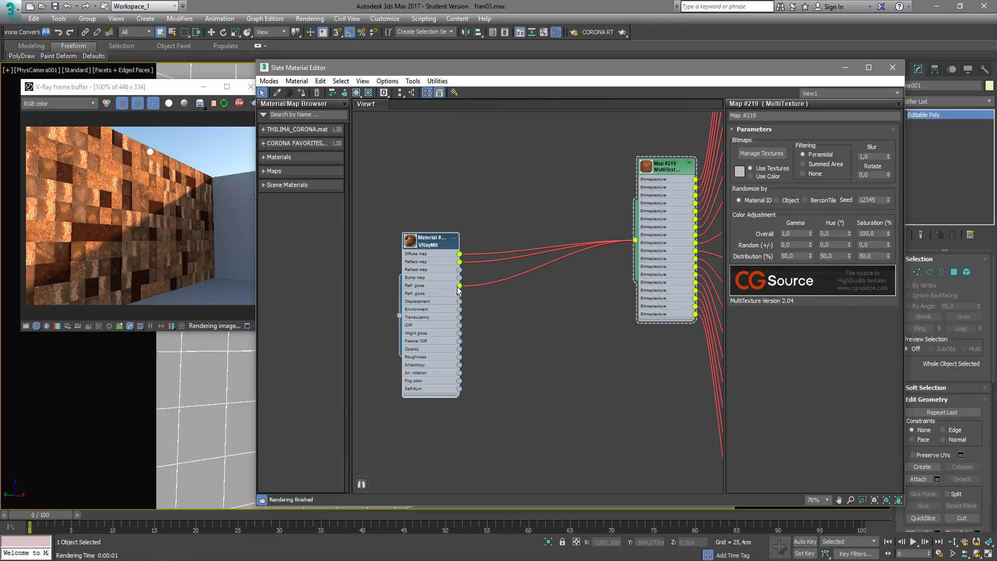
{"action": "double_click", "coordinate": [447, 294]}
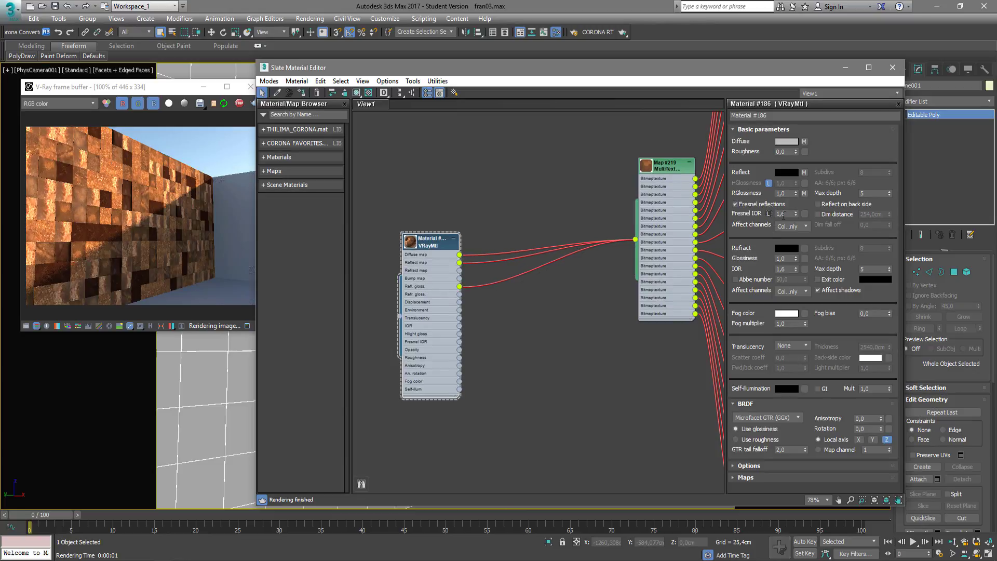
{"action": "type", "text": "5"}
{"action": "key", "text": "Return"}
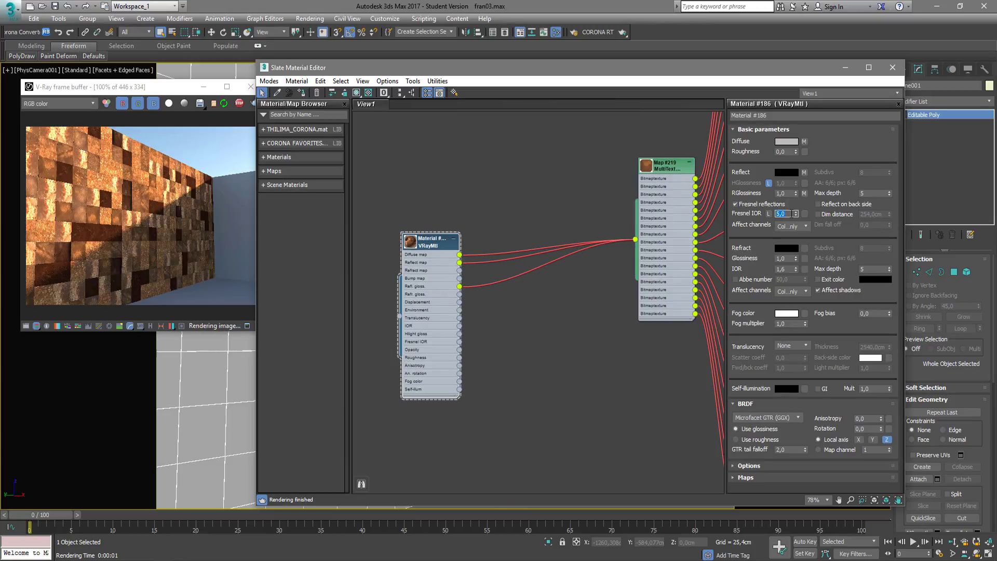
{"action": "type", "text": "4"}
{"action": "key", "text": "Return"}
Insert a ColorCorrection map on the connection between the MultiTexture map and the material's reflection glossiness slot.
{"action": "left_click", "coordinate": [304, 172]}
{"action": "left_click", "coordinate": [335, 183]}
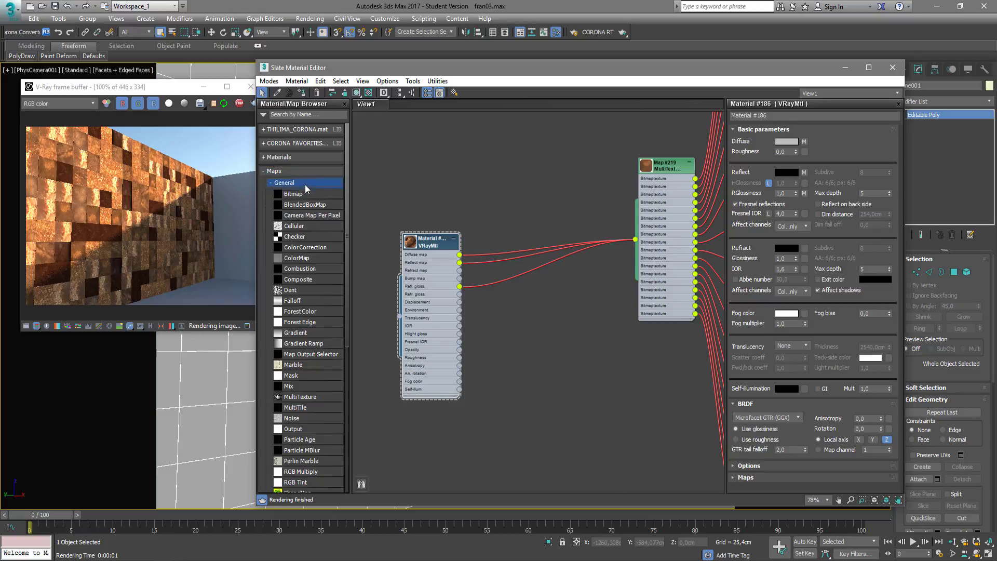
{"action": "left_click_drag", "start_coordinate": [328, 250], "coordinate": [518, 281]}
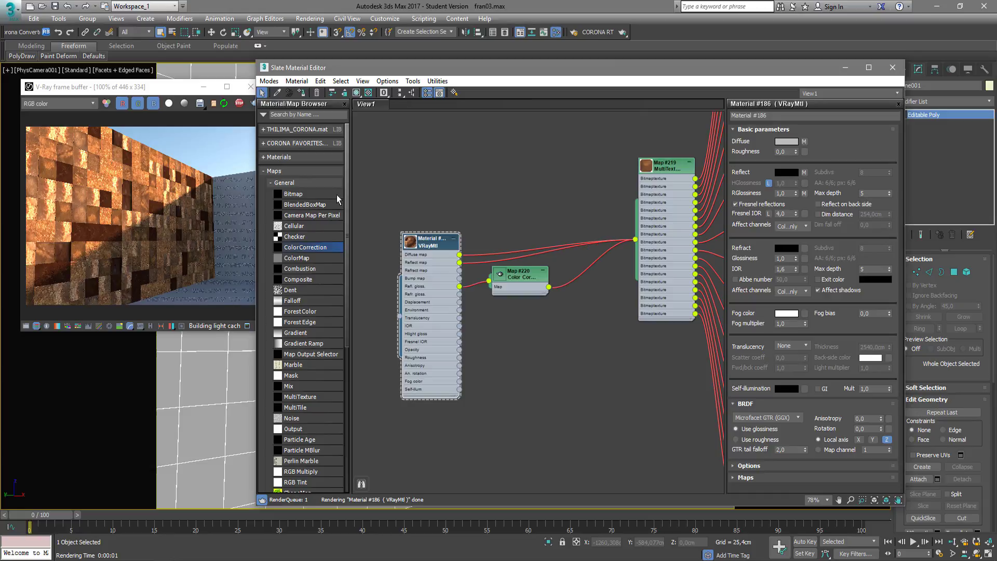
Set the Color Correction map's brightness to about 39.5 and its contrast to about -32.2.
{"action": "left_click", "coordinate": [520, 279]}
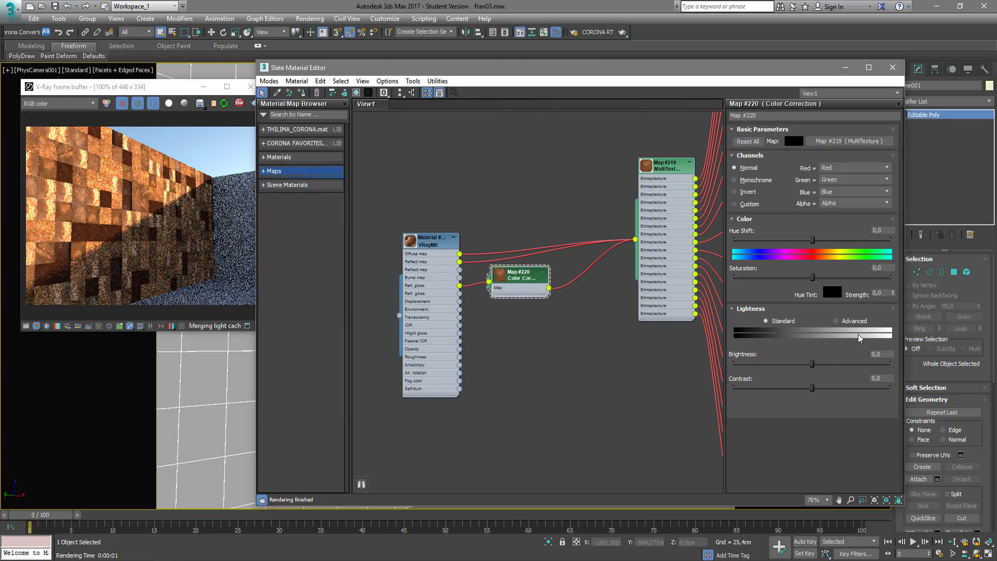
{"action": "left_click_drag", "start_coordinate": [812, 362], "coordinate": [789, 392]}
{"action": "left_click_drag", "start_coordinate": [844, 365], "coordinate": [843, 365]}
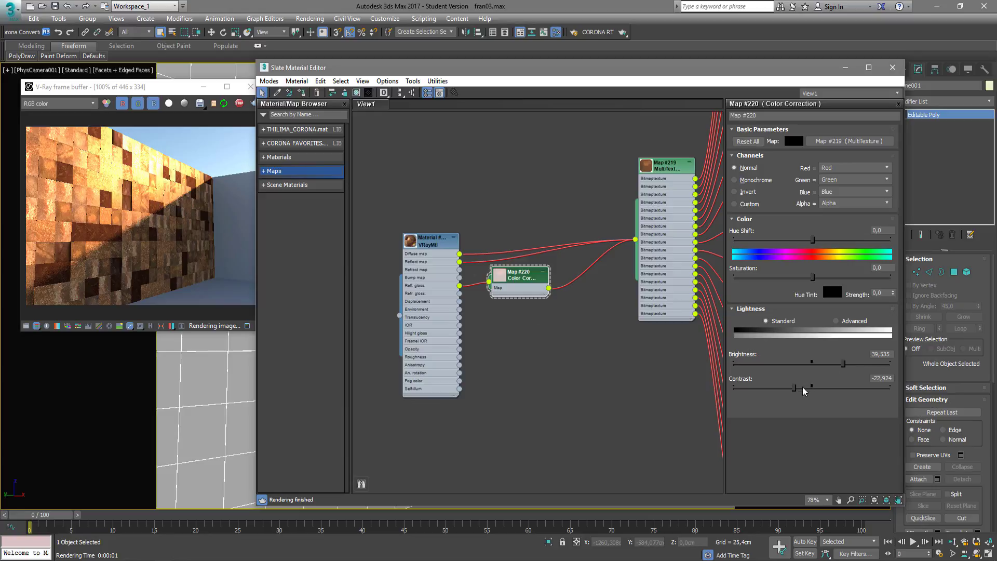
{"action": "left_click_drag", "start_coordinate": [795, 388], "coordinate": [787, 389]}
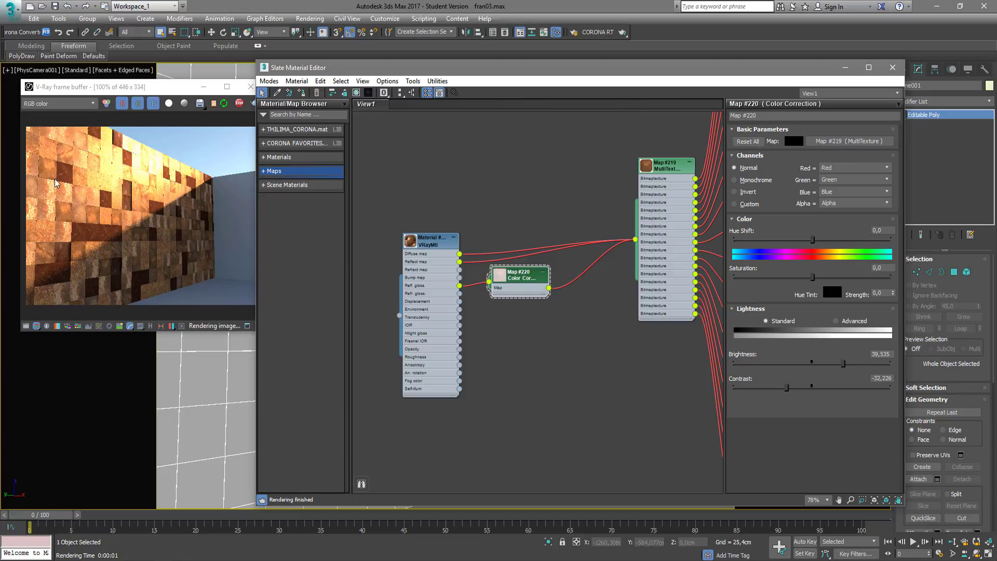
Close the Slate Material Editor and dolly the PhysCamera001 view in closer to the tiled wall.
{"action": "left_click", "coordinate": [892, 67]}
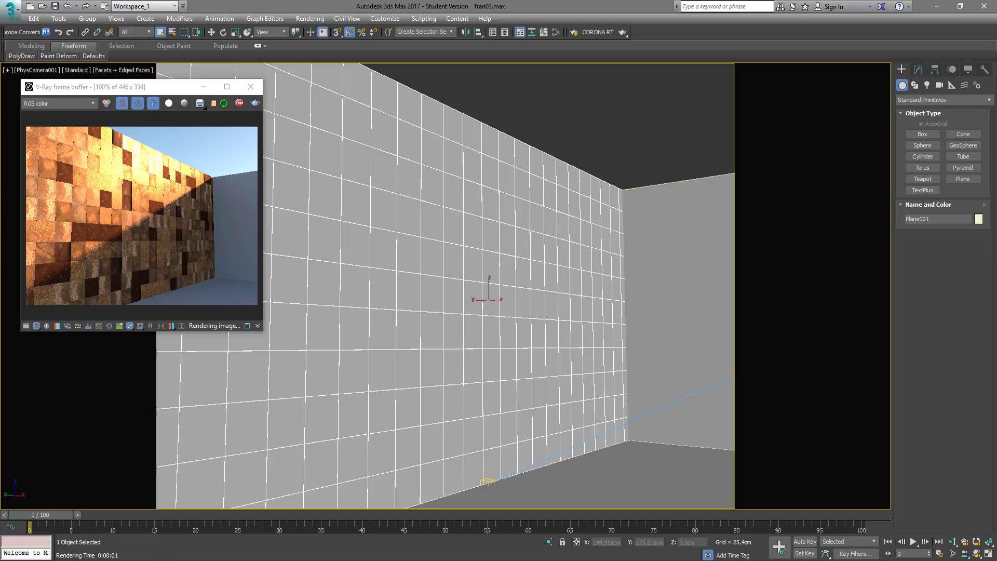
{"action": "left_click", "coordinate": [953, 542]}
{"action": "left_click_drag", "start_coordinate": [365, 305], "coordinate": [487, 305]}
{"action": "middle_click_drag", "start_coordinate": [487, 305], "coordinate": [605, 312]}
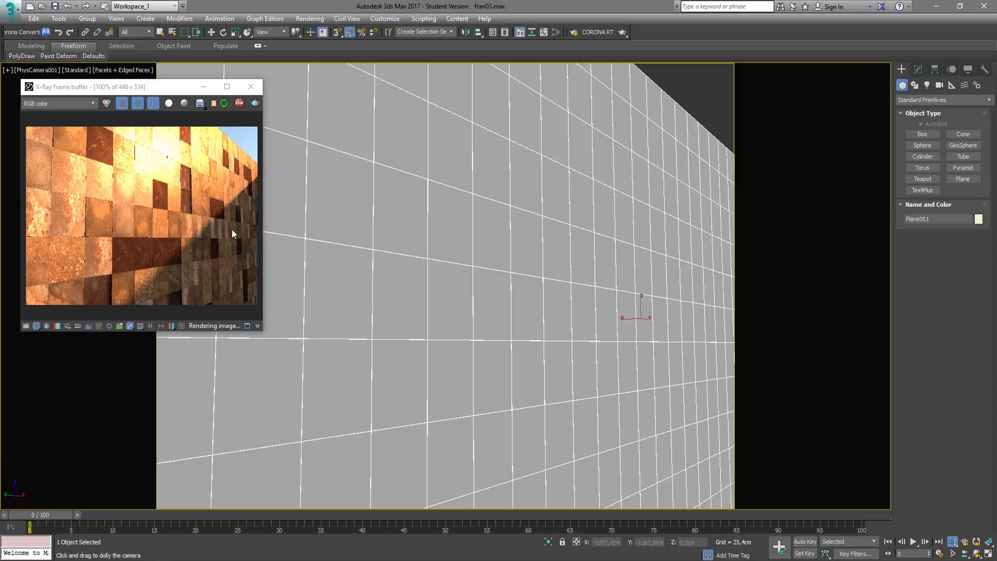
Add a MaterialByElement modifier on top of the tiled wall's Editable Poly.
{"action": "left_click", "coordinate": [918, 68]}
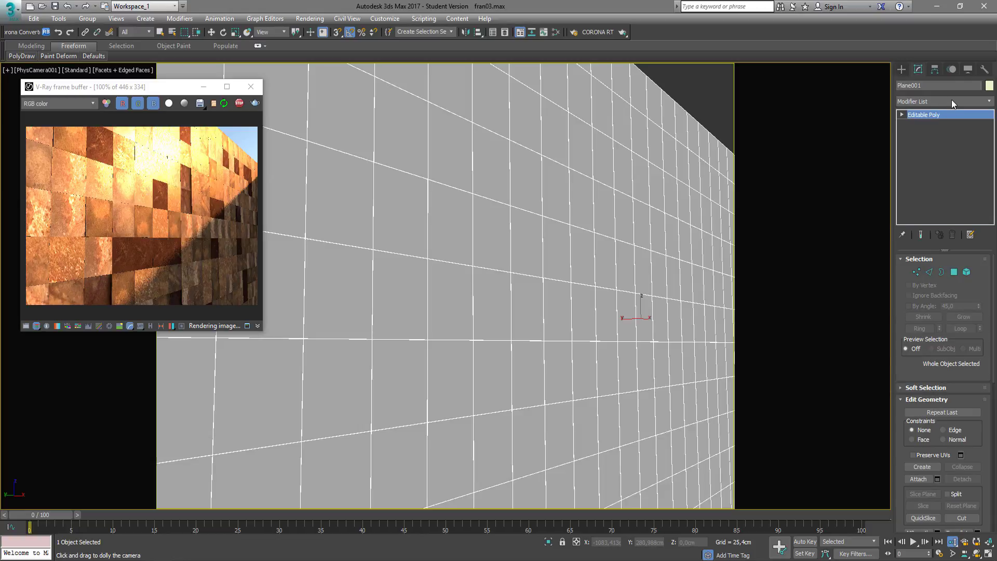
{"action": "left_click", "coordinate": [952, 101]}
{"action": "key", "text": "m"}
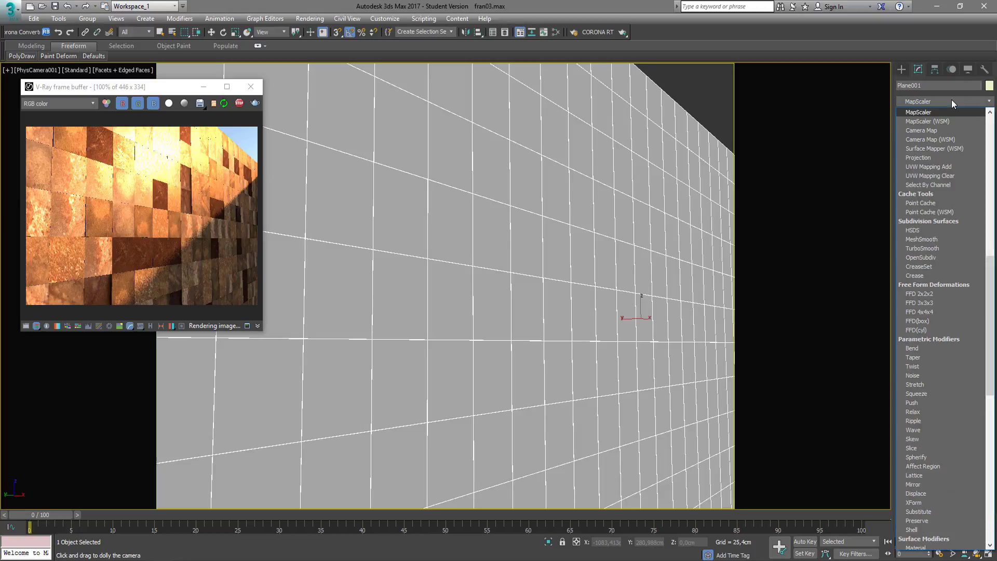
{"action": "key", "text": "m"}
{"action": "key", "text": "m"}
{"action": "key", "text": "m"}
{"action": "key", "text": "m"}
{"action": "key", "text": "m"}
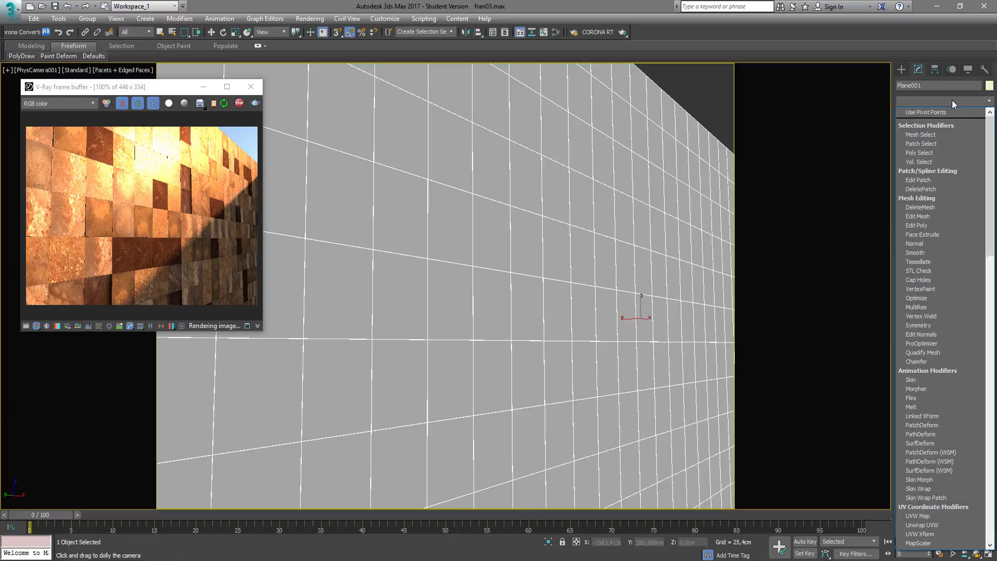
{"action": "key", "text": "Return"}
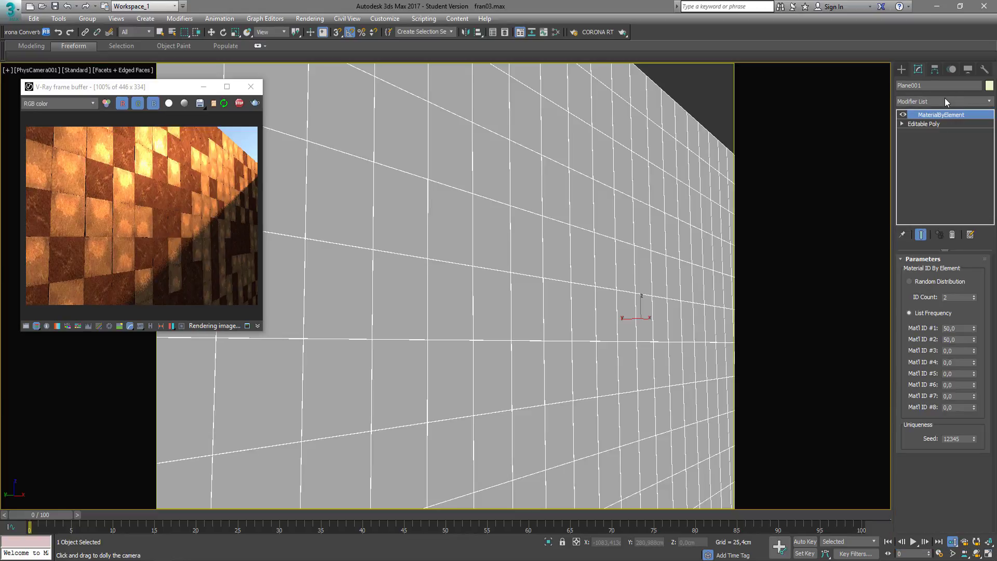
Switch the MaterialByElement modifier to Random Distribution with an ID Count of 50.
{"action": "left_click", "coordinate": [948, 282]}
{"action": "left_click", "coordinate": [958, 298]}
{"action": "type", "text": "50"}
{"action": "key", "text": "Return"}
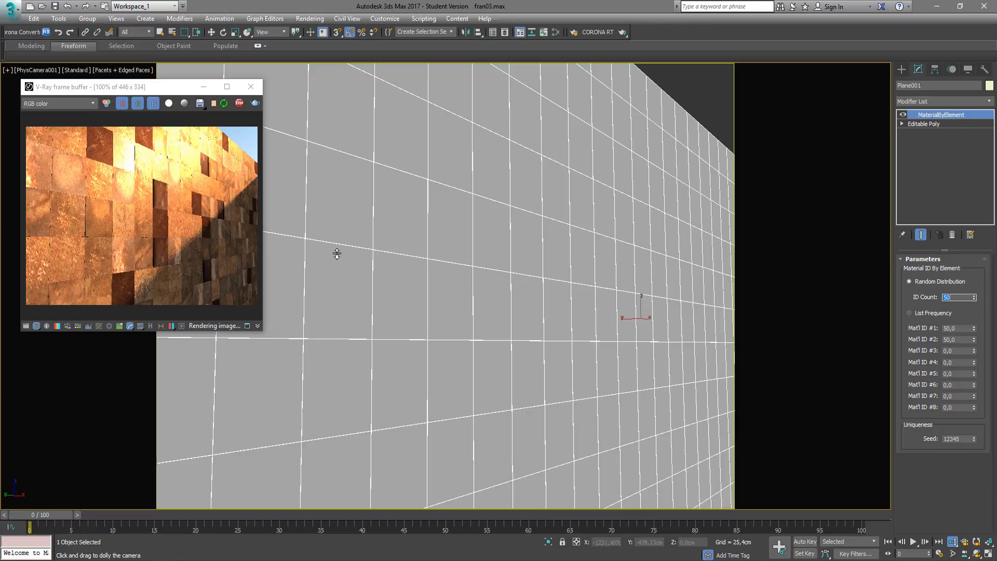
Add a Chamfer modifier above MaterialByElement on the tiled wall.
{"action": "left_click", "coordinate": [902, 70]}
{"action": "middle_click_drag", "start_coordinate": [701, 335], "coordinate": [664, 332]}
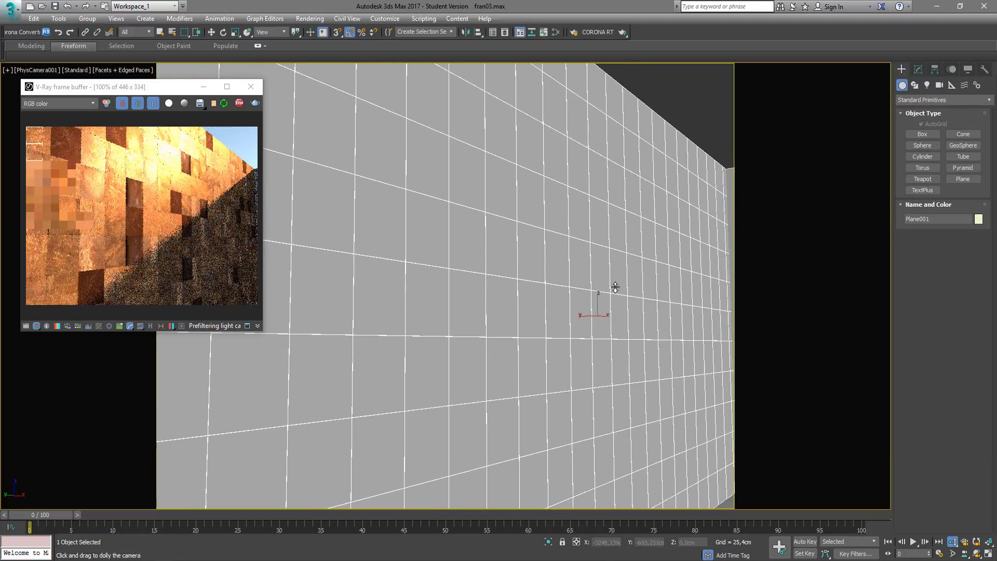
{"action": "left_click_drag", "start_coordinate": [615, 287], "coordinate": [343, 267]}
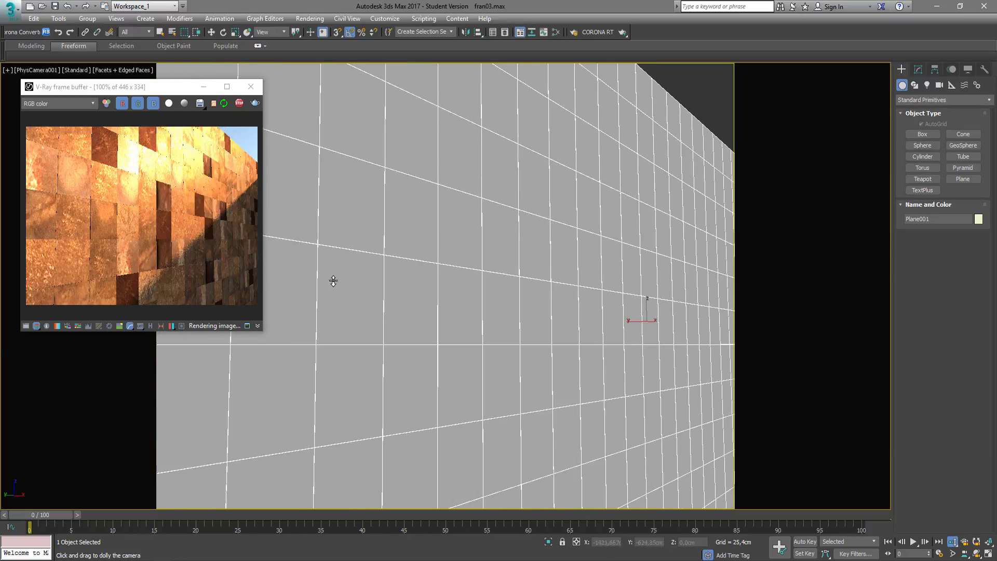
{"action": "left_click", "coordinate": [918, 70]}
{"action": "left_click", "coordinate": [931, 100]}
{"action": "key", "text": "c"}
{"action": "key", "text": "c"}
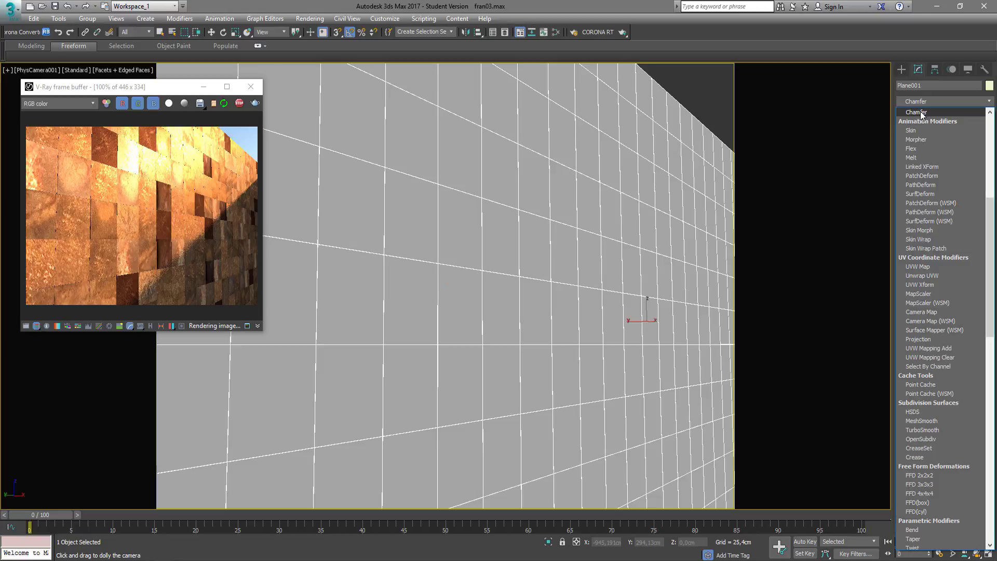
{"action": "left_click", "coordinate": [919, 112]}
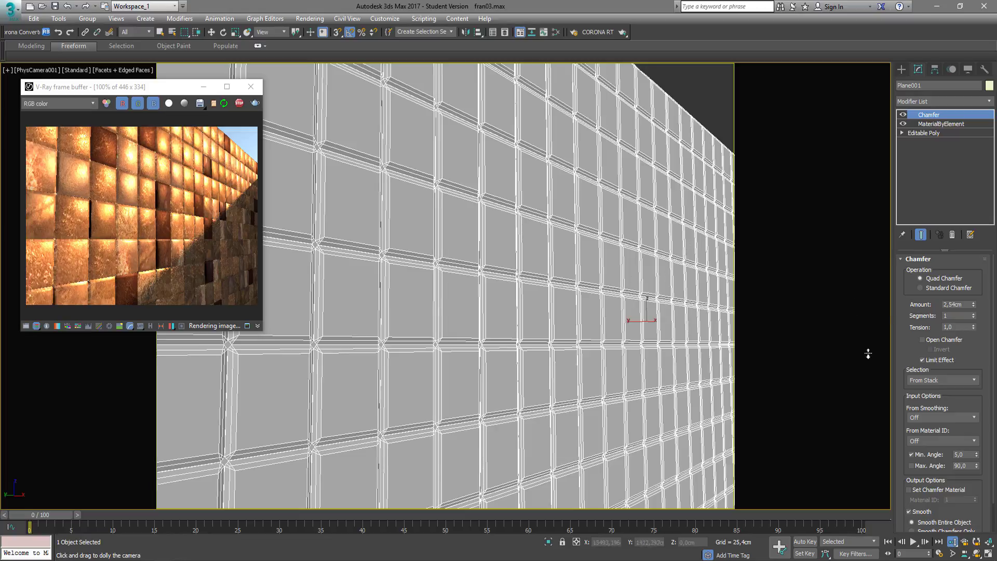
Switch the wall's Chamfer modifier to Standard Chamfer with 3 segments and an amount of about 0.94 cm.
{"action": "left_click", "coordinate": [934, 289]}
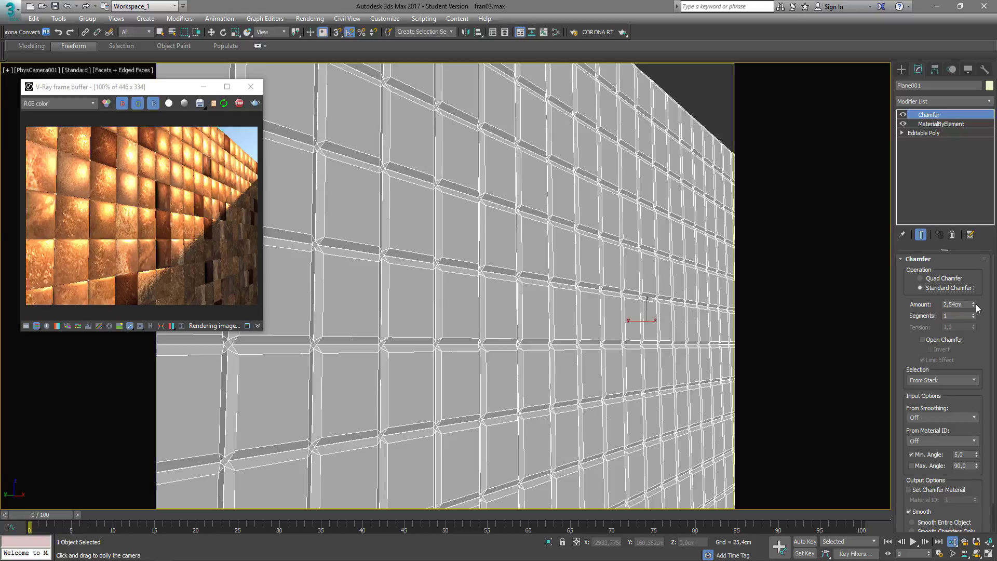
{"action": "mouse_move", "coordinate": [974, 307]}
{"action": "left_mouse_down"}
{"action": "mouse_move", "coordinate": [973, 352]}
{"action": "mouse_move", "coordinate": [973, 319]}
{"action": "left_mouse_up"}
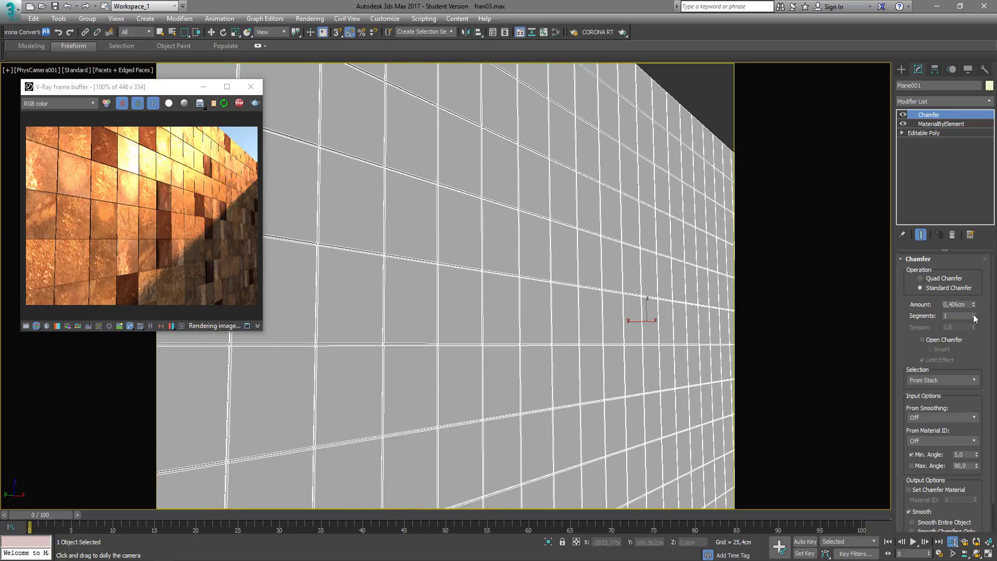
{"action": "left_click", "coordinate": [974, 314]}
{"action": "left_click", "coordinate": [974, 314]}
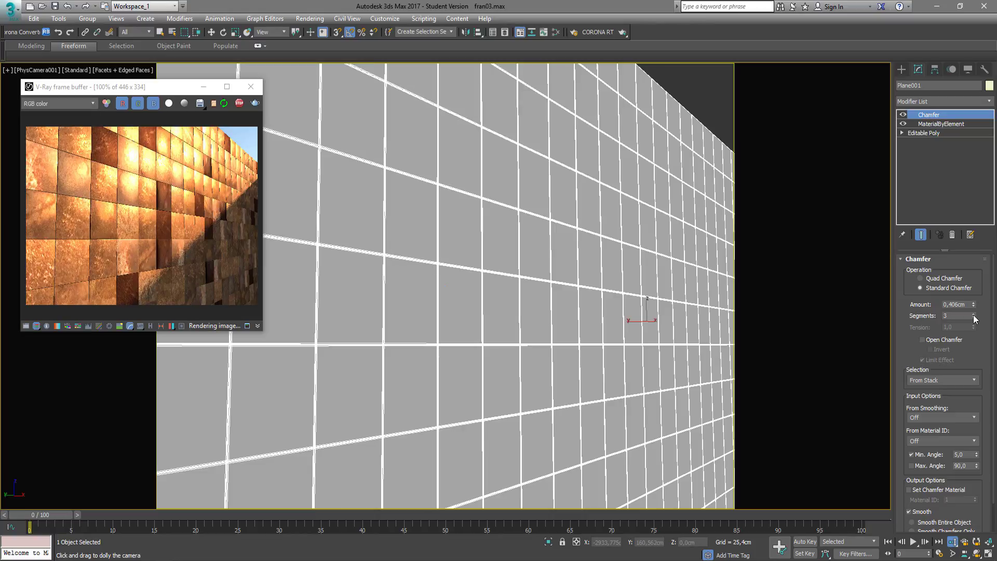
{"action": "left_click_drag", "start_coordinate": [975, 305], "coordinate": [974, 289]}
{"action": "middle_click_drag", "start_coordinate": [479, 216], "coordinate": [481, 217]}
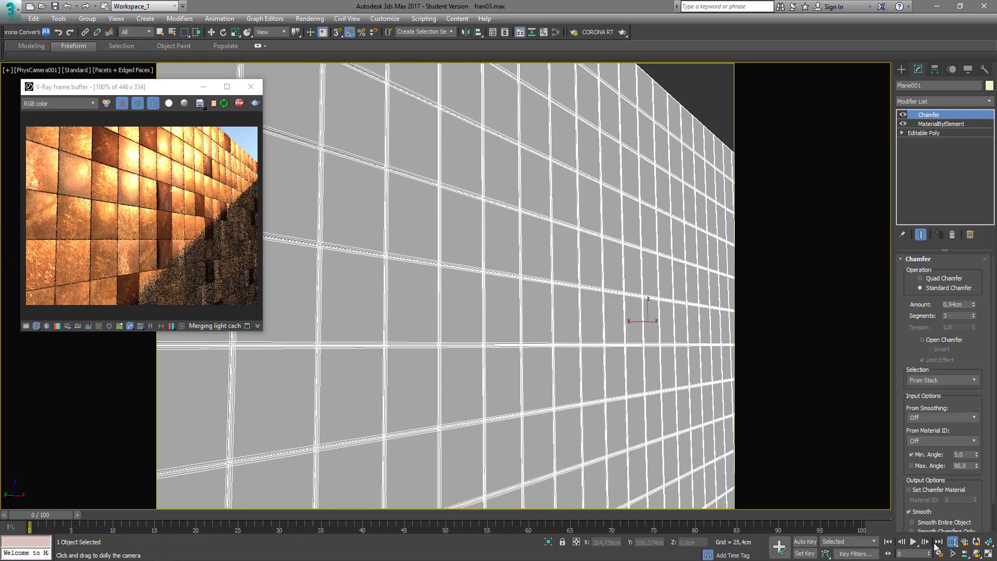
Bring the camera in close to the tile joints and increase the chamfer to 4 segments.
{"action": "left_click", "coordinate": [976, 554]}
{"action": "left_click_drag", "start_coordinate": [535, 294], "coordinate": [548, 301]}
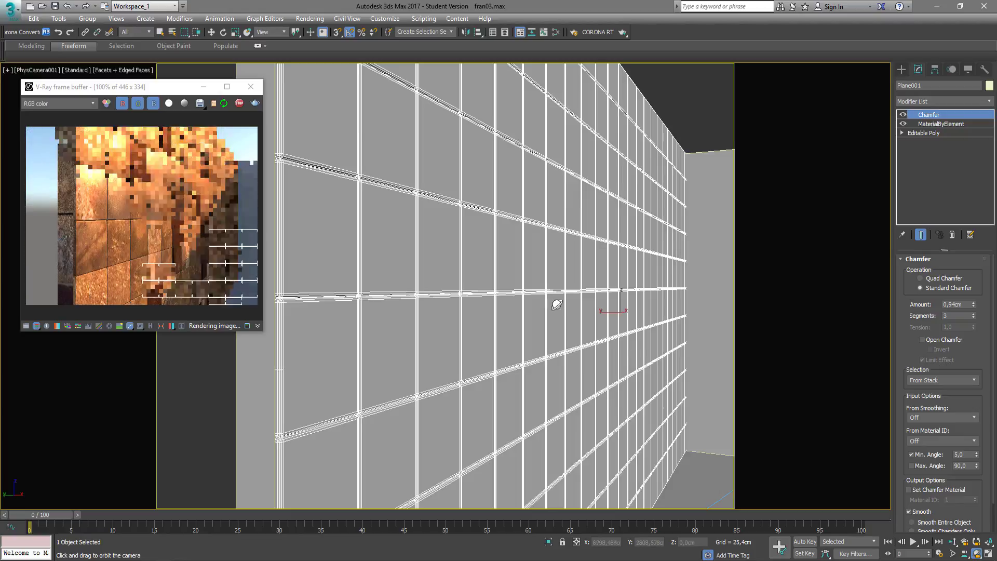
{"action": "left_click", "coordinate": [953, 542]}
{"action": "left_click_drag", "start_coordinate": [485, 232], "coordinate": [507, 223]}
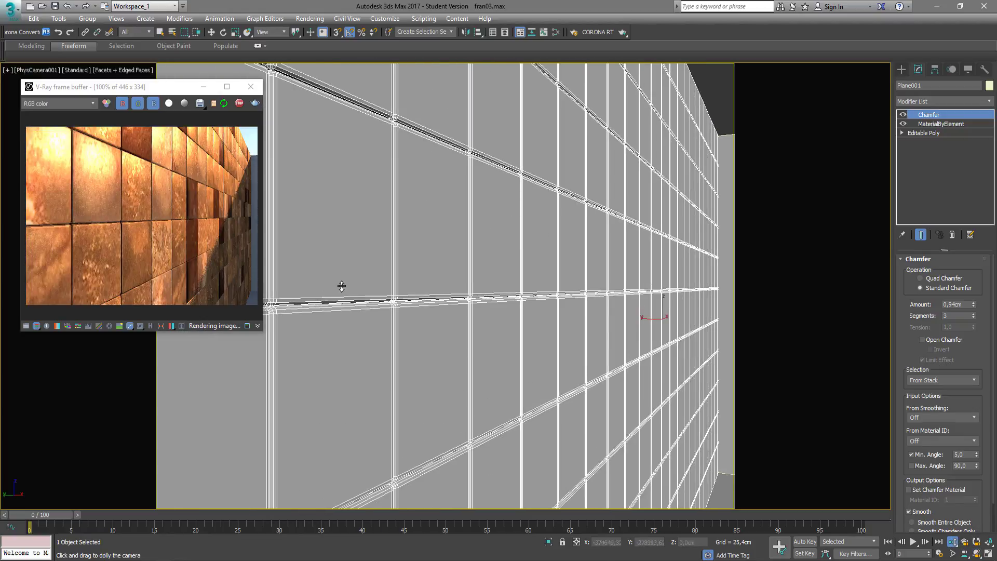
{"action": "left_click_drag", "start_coordinate": [341, 286], "coordinate": [374, 272]}
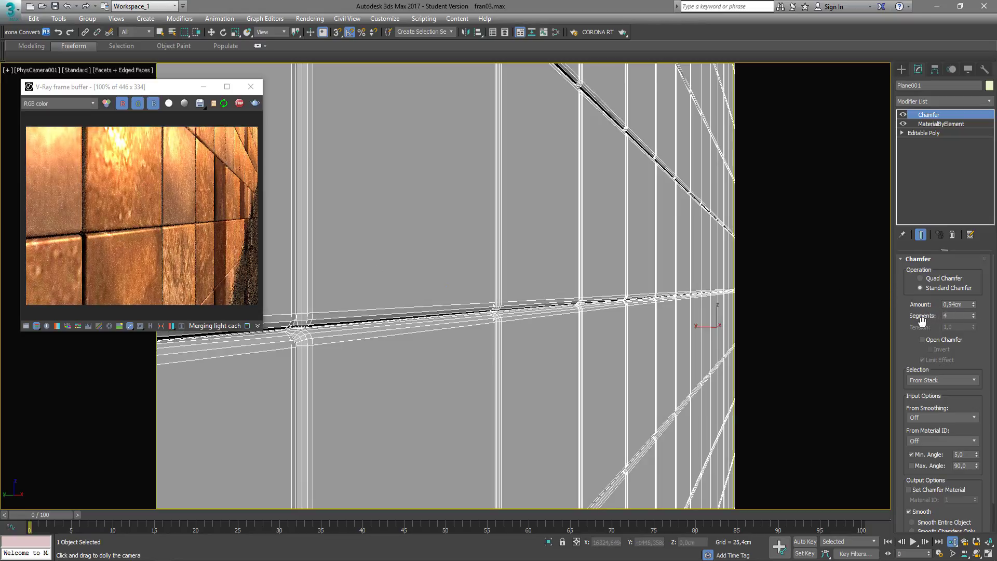
{"action": "scroll", "coordinate": [913, 328], "scroll_direction": "down", "scroll_amount": 2}
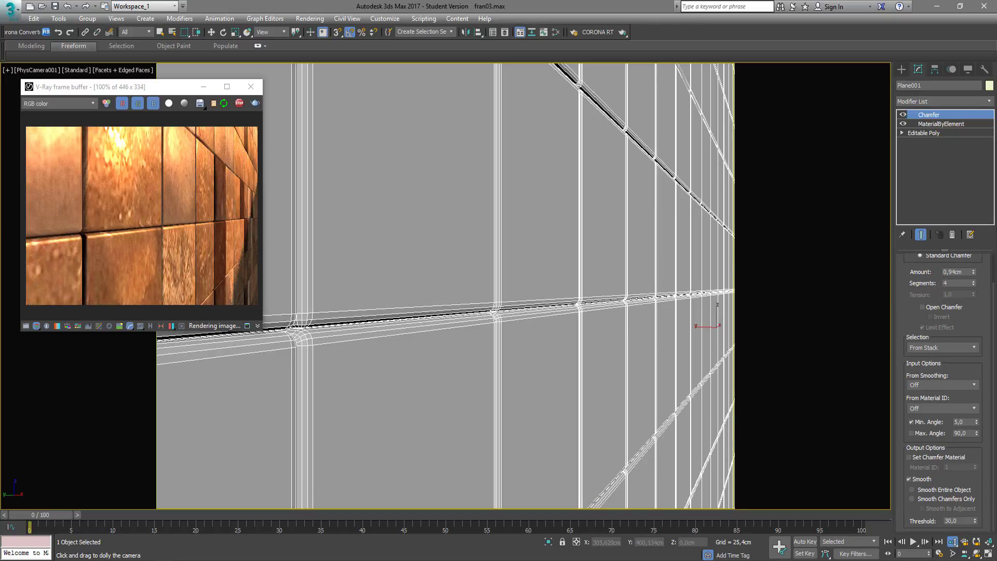
Orbit and dolly the camera back to frame the tiled wall with the room corner, and reopen the Slate Material Editor.
{"action": "left_click", "coordinate": [977, 553]}
{"action": "left_click_drag", "start_coordinate": [723, 354], "coordinate": [683, 318]}
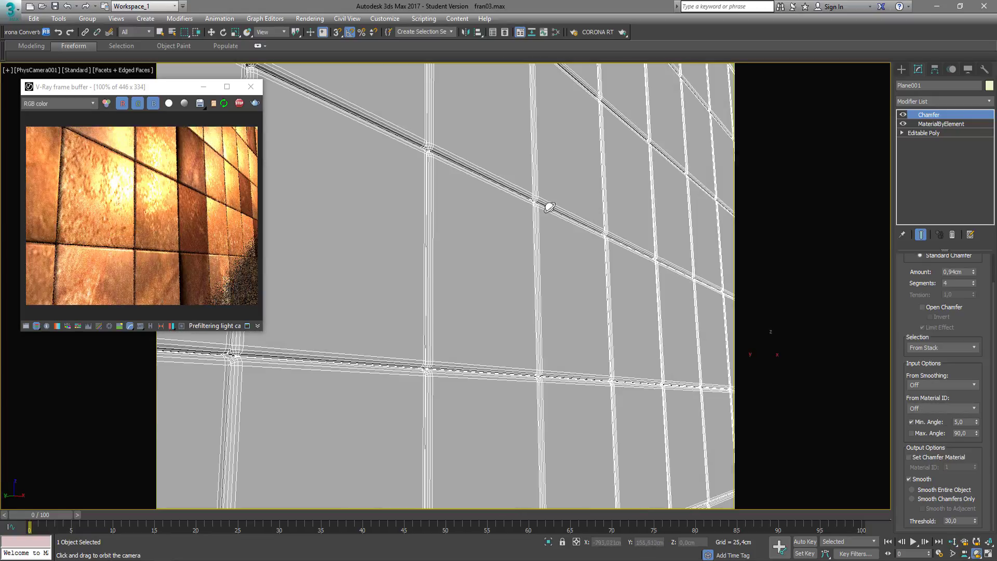
{"action": "left_click_drag", "start_coordinate": [549, 207], "coordinate": [569, 229]}
{"action": "left_click", "coordinate": [953, 541]}
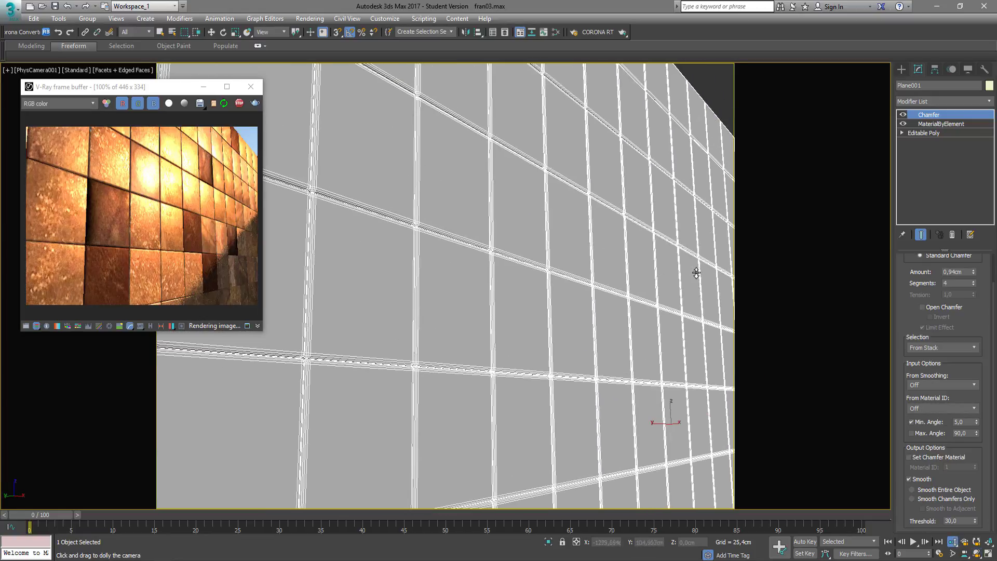
{"action": "left_click_drag", "start_coordinate": [697, 272], "coordinate": [697, 304]}
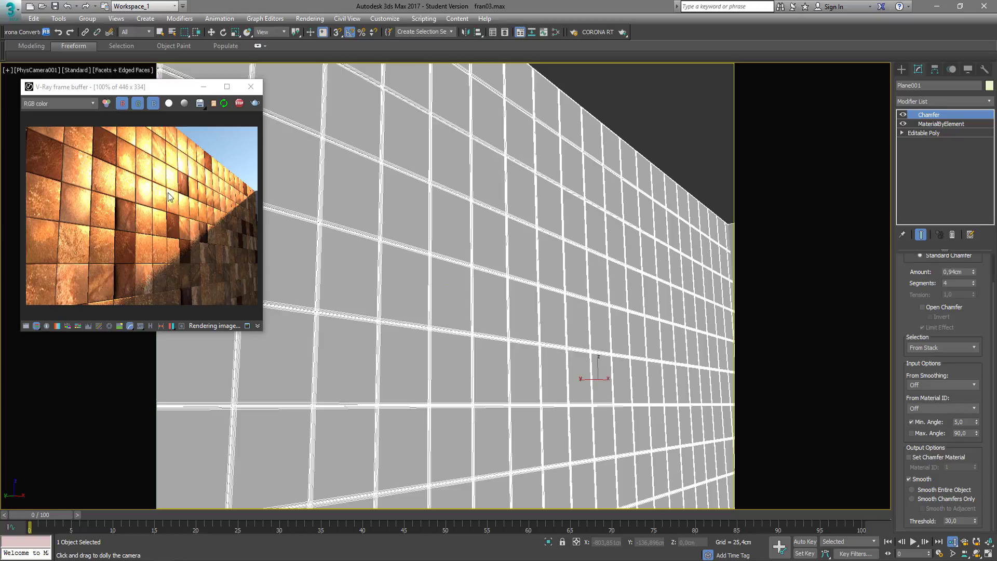
{"action": "left_click", "coordinate": [977, 555]}
{"action": "left_click_drag", "start_coordinate": [516, 294], "coordinate": [525, 298]}
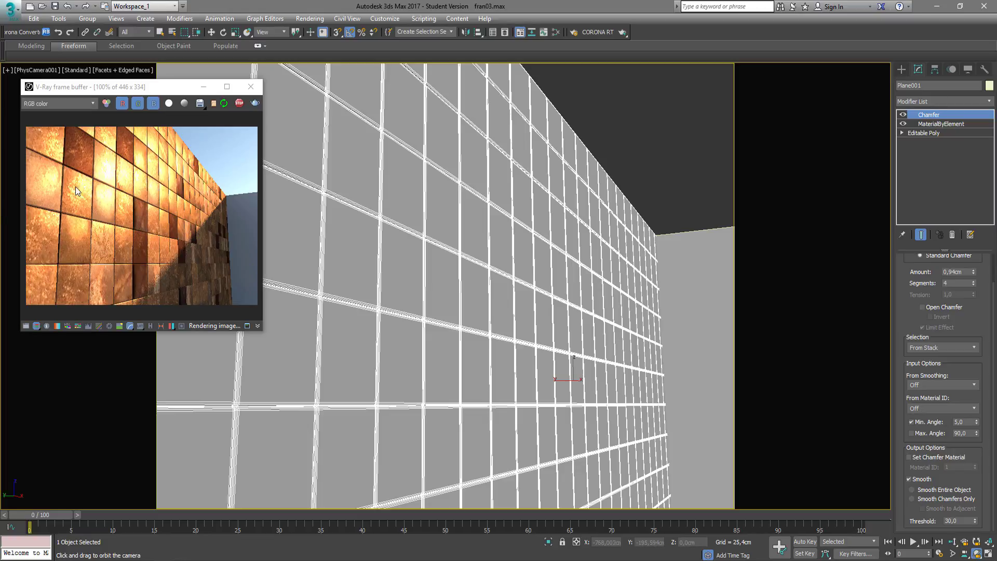
{"action": "left_click", "coordinate": [555, 32]}
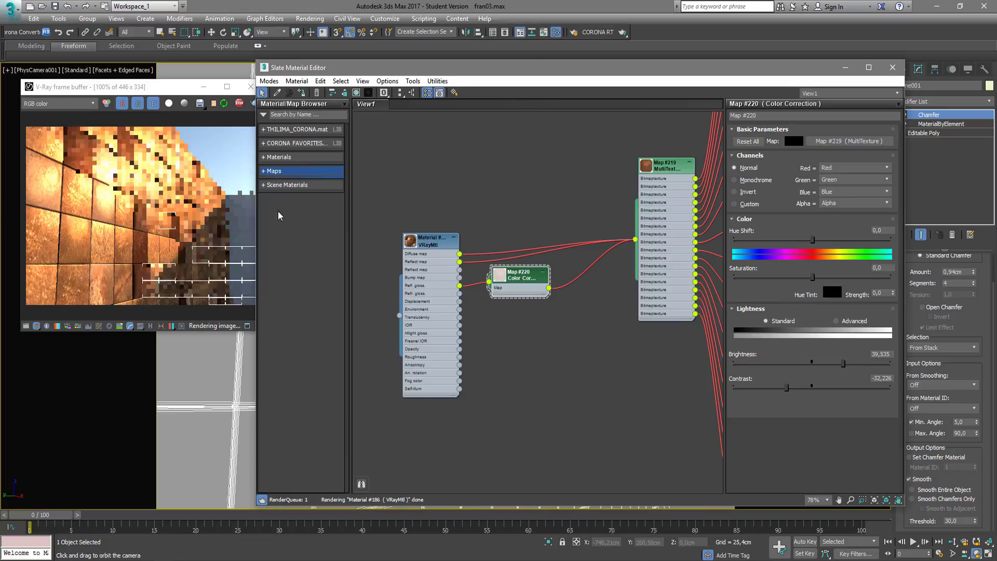
Connect the MultiTexture map to the VRayMtl's Bump map, with the Color Correction node moved below the links, and close the Slate Material Editor.
{"action": "middle_click_drag", "start_coordinate": [422, 315], "coordinate": [479, 305]}
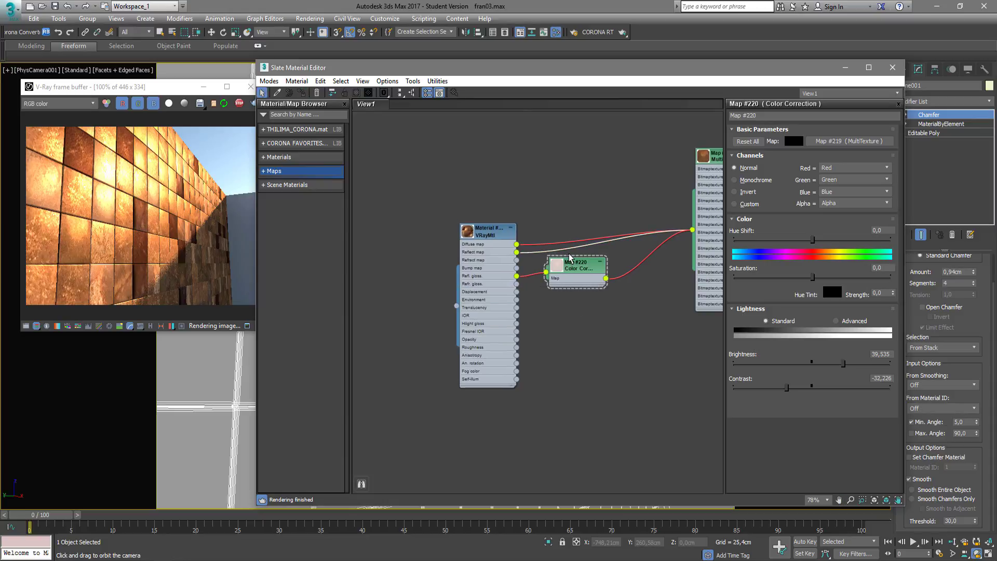
{"action": "left_click", "coordinate": [574, 276]}
{"action": "middle_click_drag", "start_coordinate": [643, 276], "coordinate": [601, 278]}
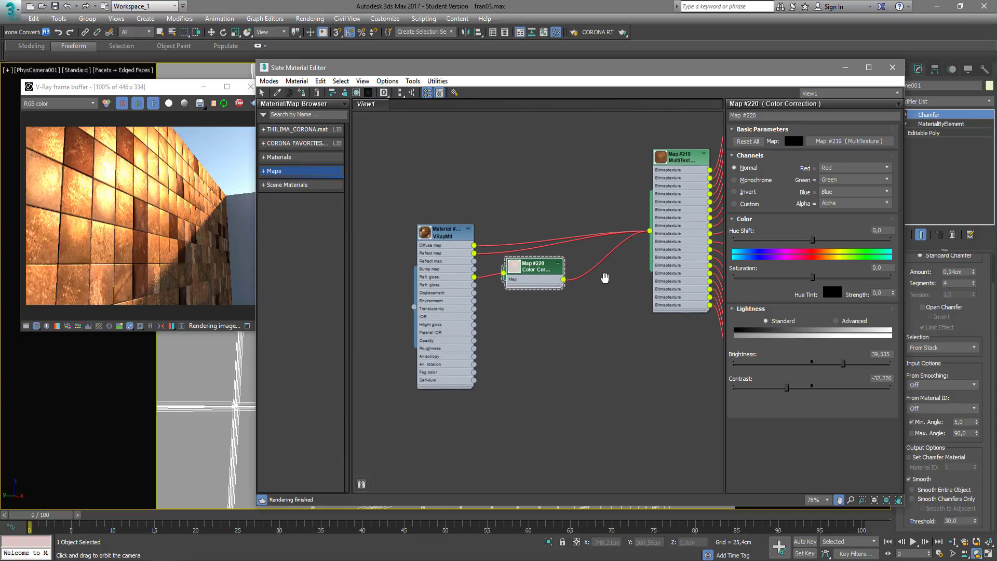
{"action": "left_click_drag", "start_coordinate": [547, 279], "coordinate": [581, 353]}
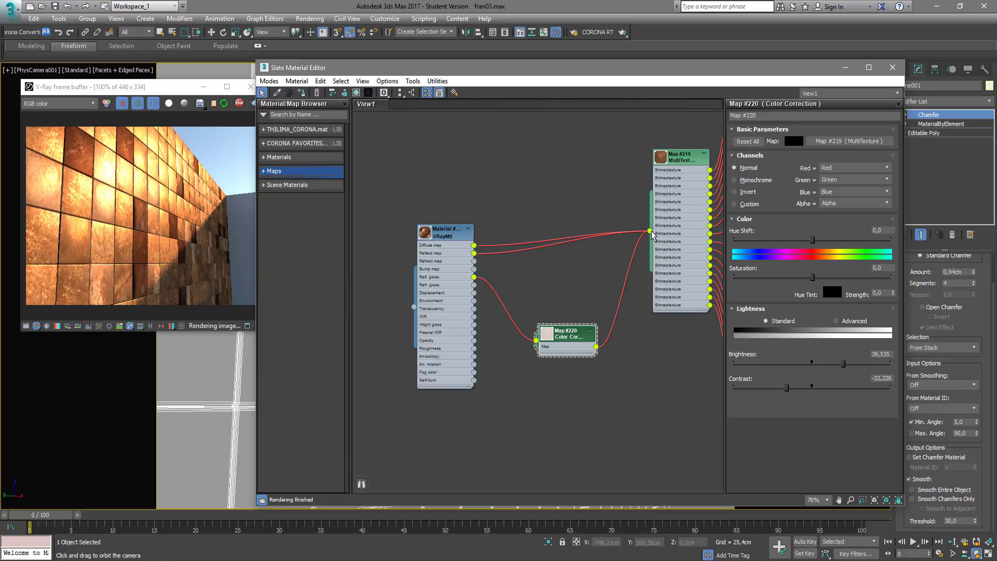
{"action": "left_click_drag", "start_coordinate": [653, 234], "coordinate": [474, 269]}
{"action": "left_click", "coordinate": [79, 217]}
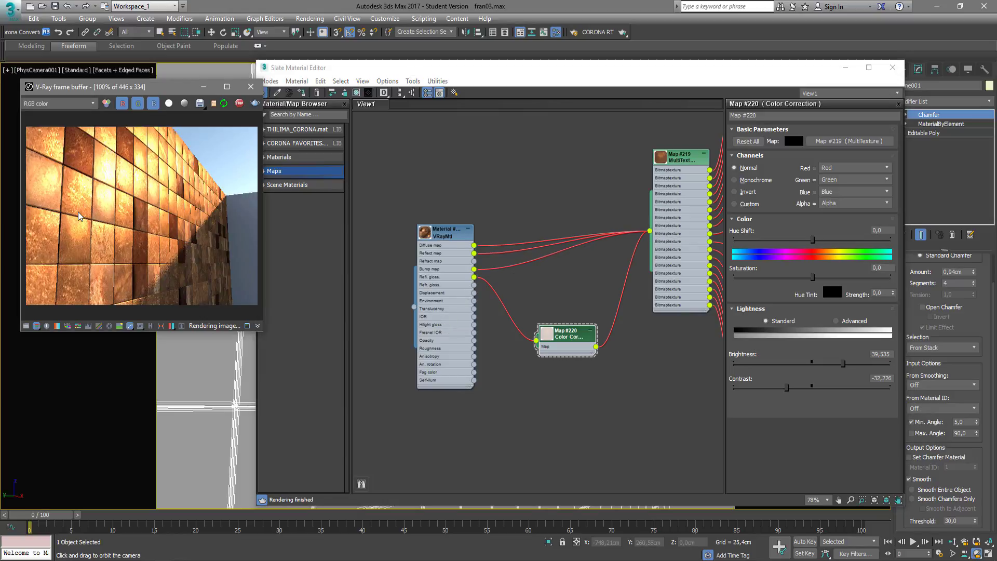
{"action": "left_click", "coordinate": [892, 68]}
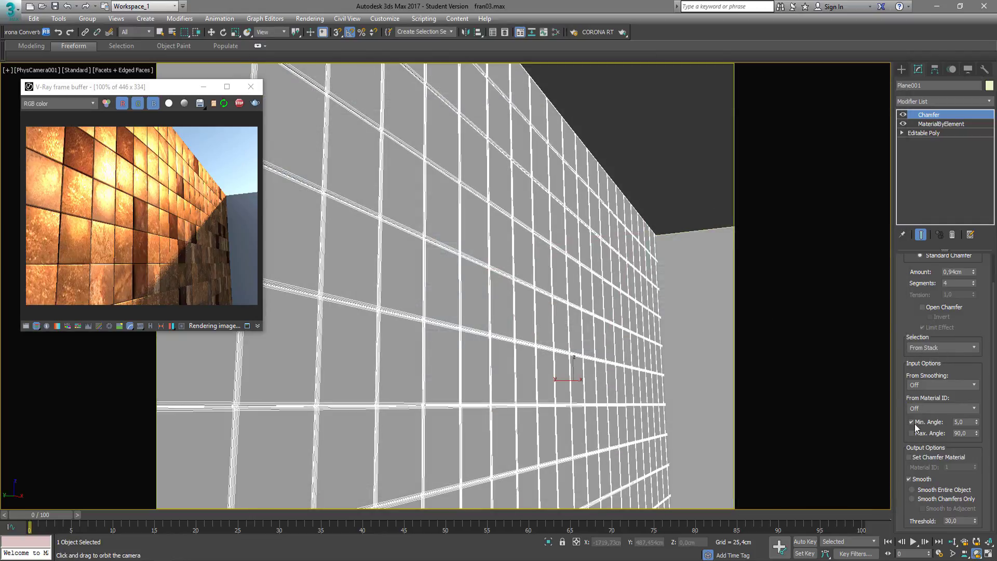
Compare Smooth Chamfers Only with Smooth Entire Object on the wall's Chamfer modifier and keep Smooth Entire Object.
{"action": "left_click", "coordinate": [942, 499]}
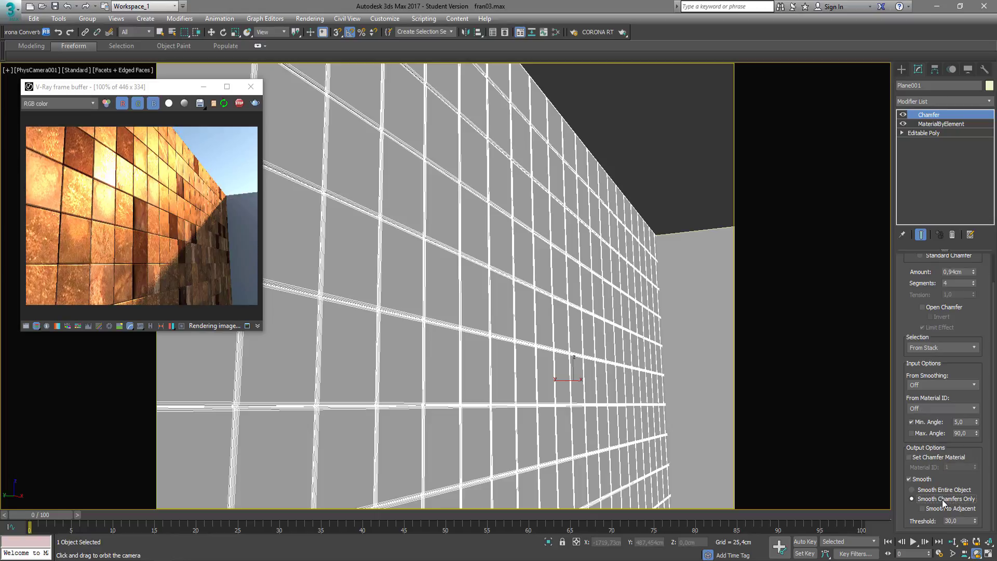
{"action": "left_click", "coordinate": [943, 490]}
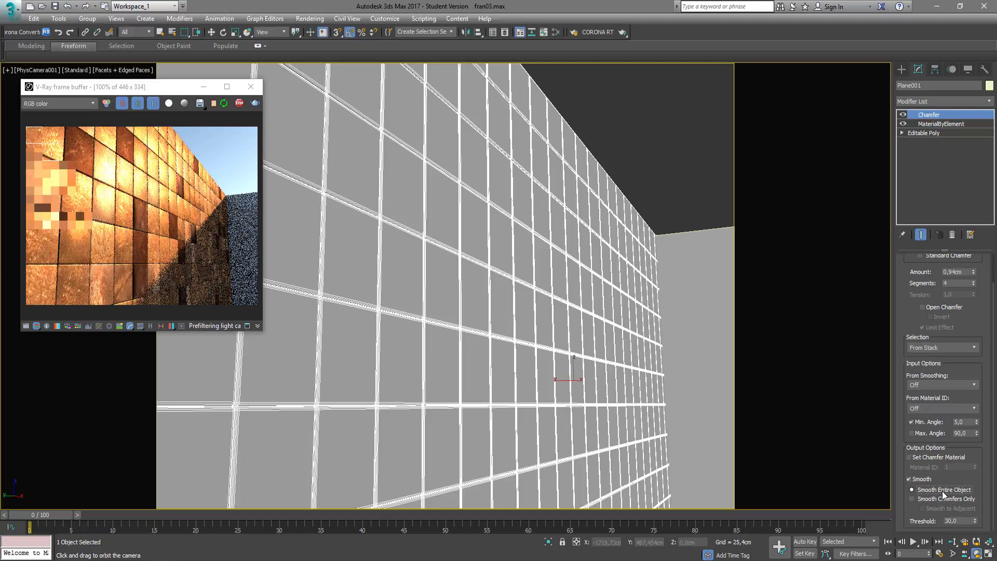
{"action": "left_click", "coordinate": [942, 498]}
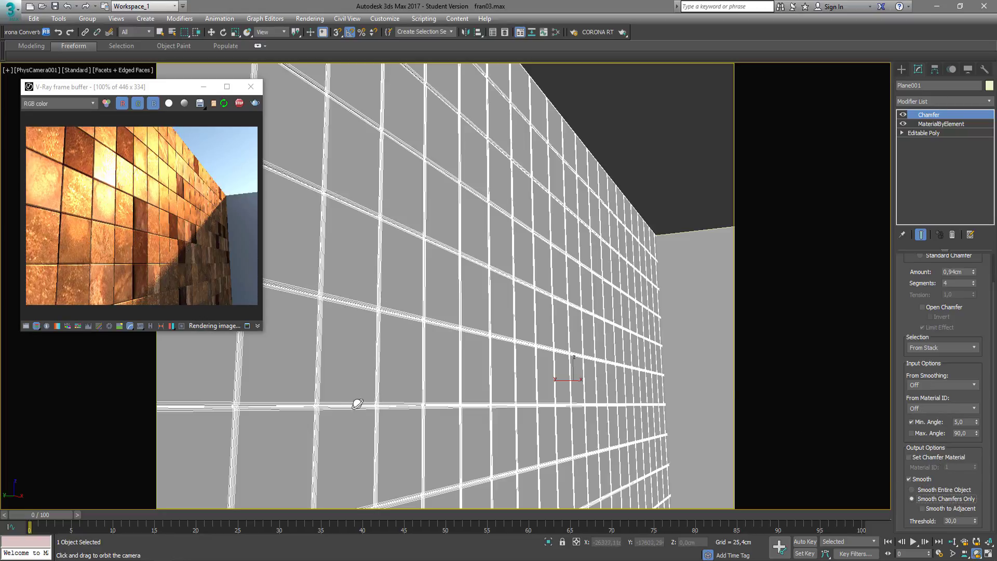
{"action": "left_click", "coordinate": [957, 491]}
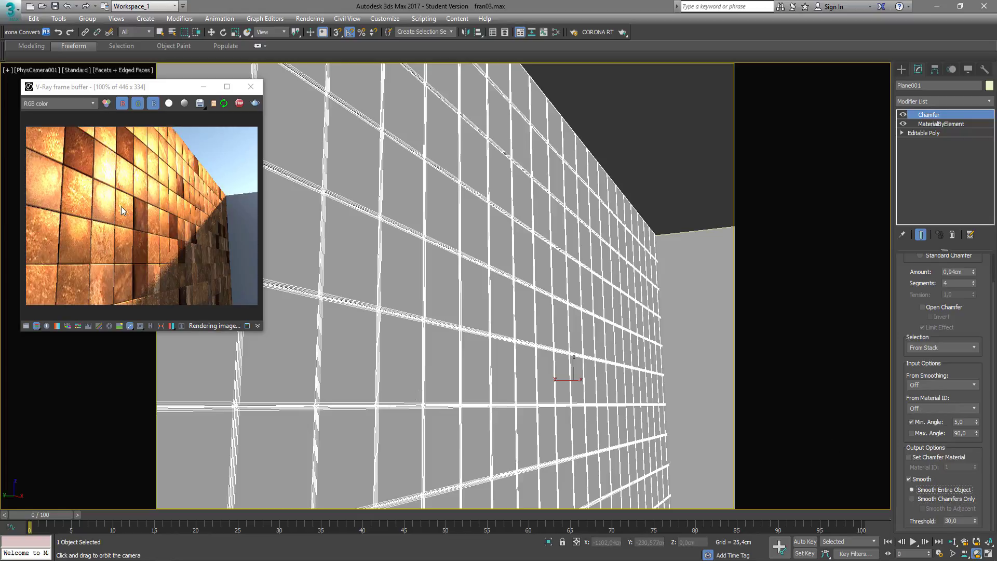
Orbit the camera to inspect the tiles frontally, and return it to an oblique view of the wall and room corner.
{"action": "mouse_move", "coordinate": [501, 249]}
{"action": "left_mouse_down"}
{"action": "mouse_move", "coordinate": [504, 222]}
{"action": "mouse_move", "coordinate": [512, 238]}
{"action": "left_mouse_up"}
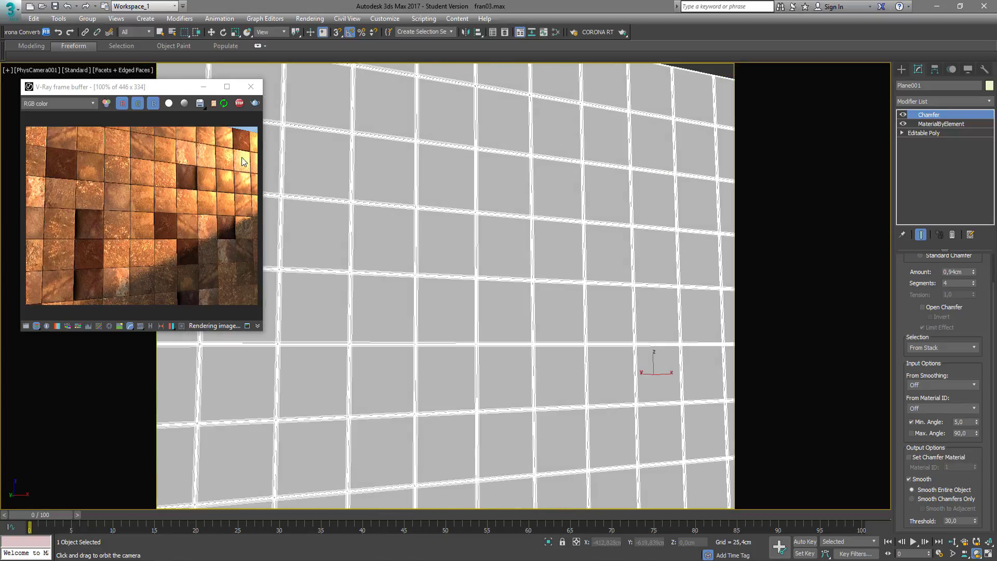
{"action": "mouse_move", "coordinate": [465, 233]}
{"action": "left_mouse_down"}
{"action": "mouse_move", "coordinate": [508, 223]}
{"action": "mouse_move", "coordinate": [447, 239]}
{"action": "mouse_move", "coordinate": [461, 237]}
{"action": "left_mouse_up"}
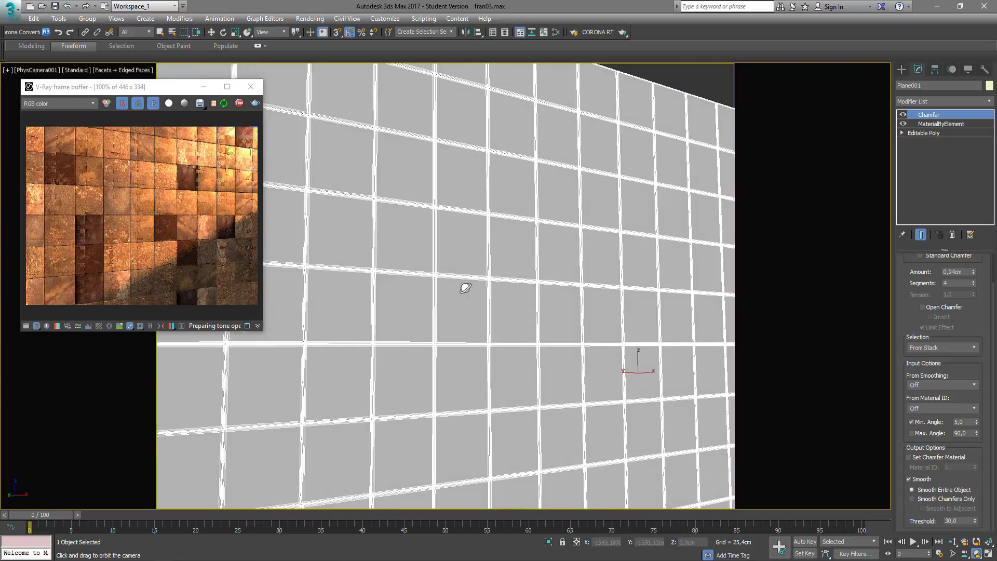
{"action": "left_click_drag", "start_coordinate": [447, 292], "coordinate": [467, 285]}
{"action": "left_click_drag", "start_coordinate": [599, 338], "coordinate": [466, 327]}
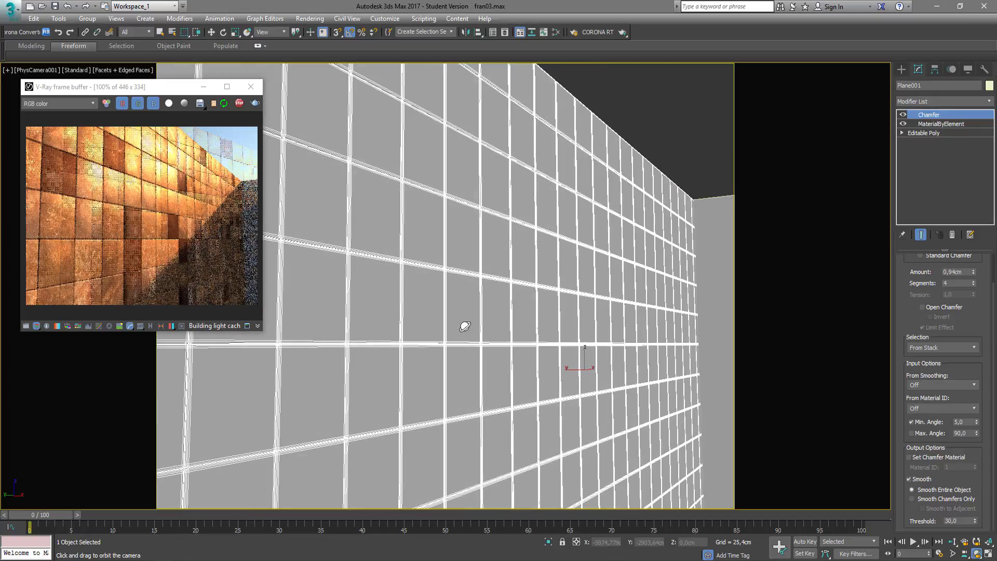
{"action": "right_click", "coordinate": [596, 242]}
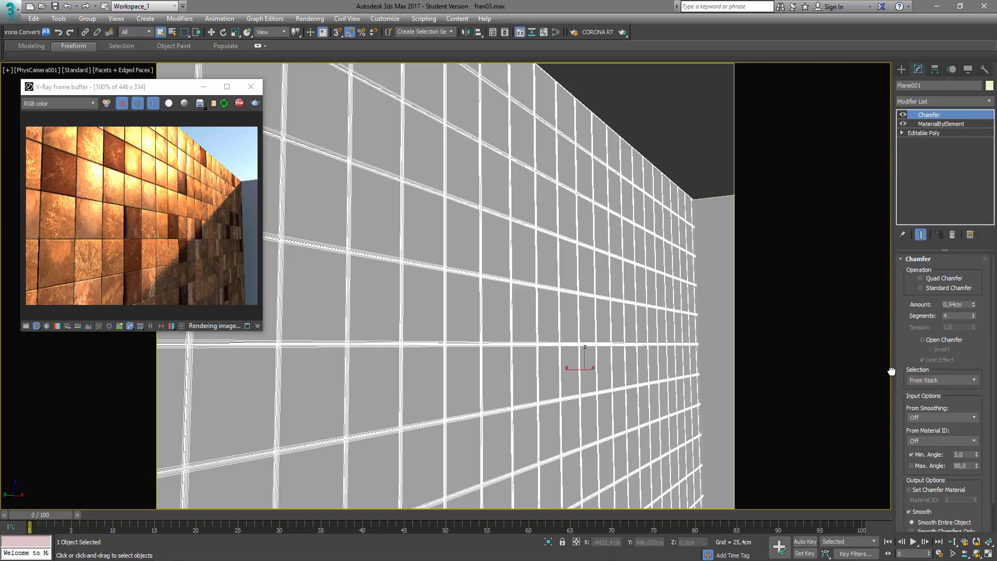
Set the wall's chamfer amount to about 0.457 cm, and reposition the V-Ray frame buffer over the camera view.
{"action": "scroll", "coordinate": [899, 298], "scroll_direction": "up", "scroll_amount": 2}
{"action": "left_click_drag", "start_coordinate": [974, 308], "coordinate": [974, 322]}
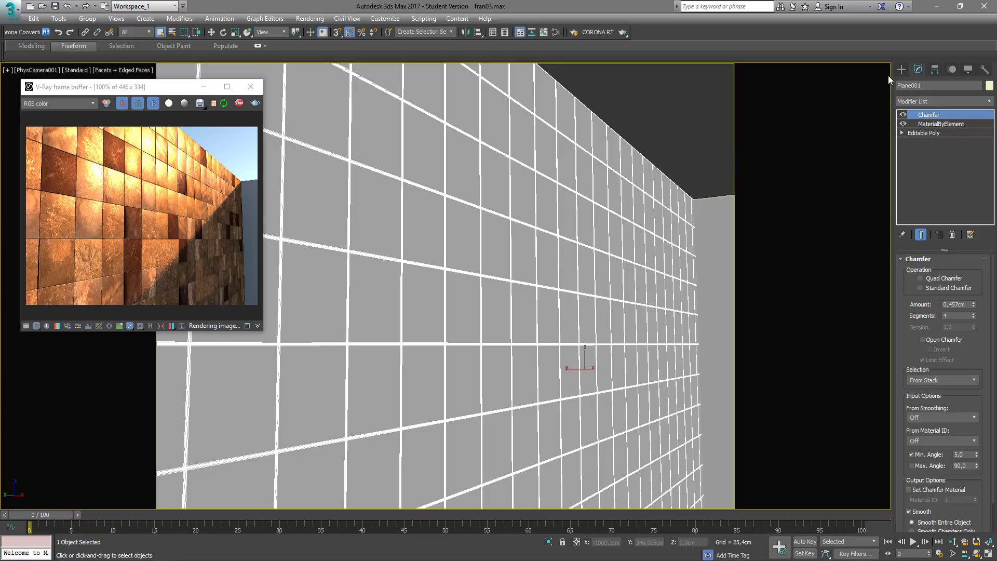
{"action": "left_click", "coordinate": [901, 70]}
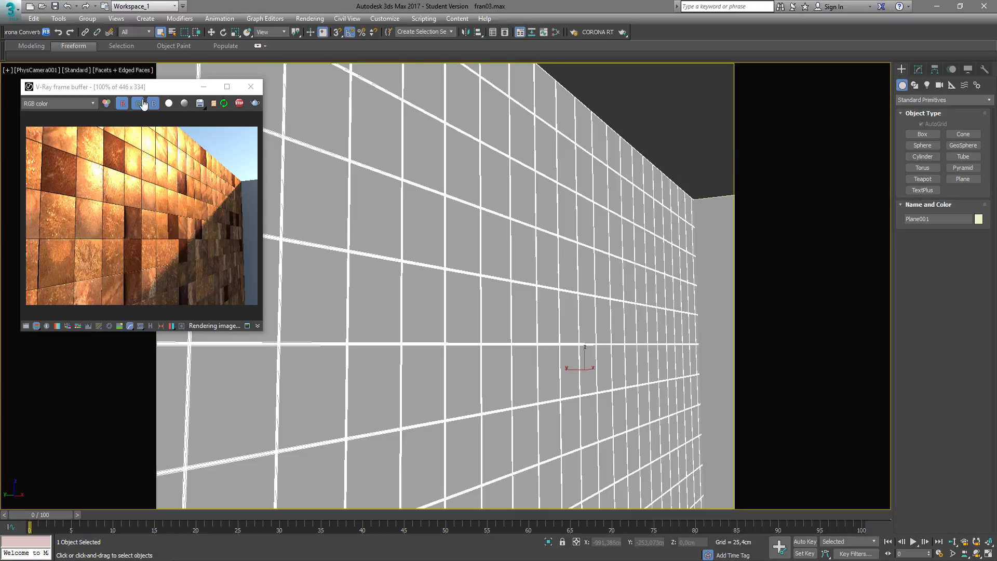
{"action": "left_click_drag", "start_coordinate": [144, 88], "coordinate": [282, 73]}
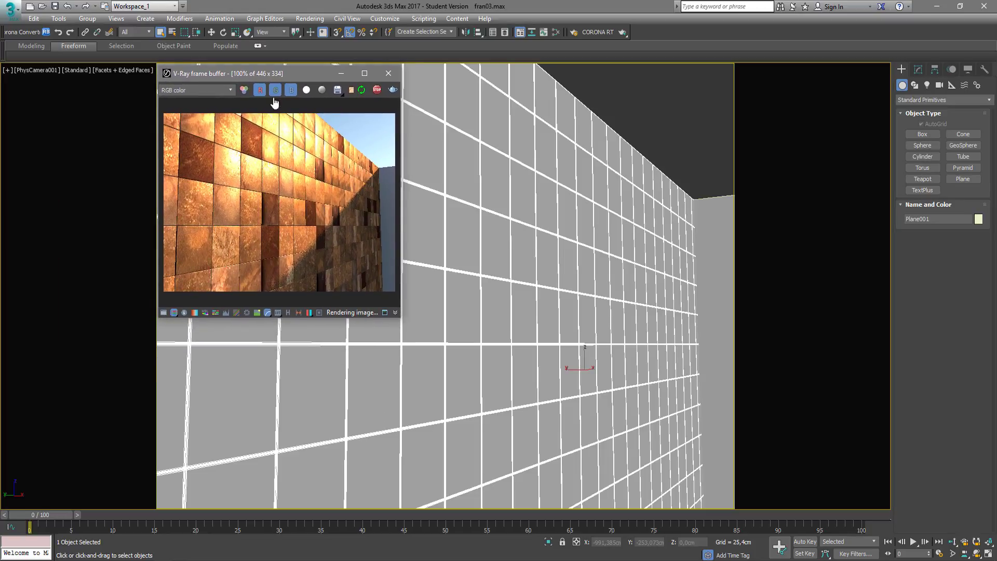